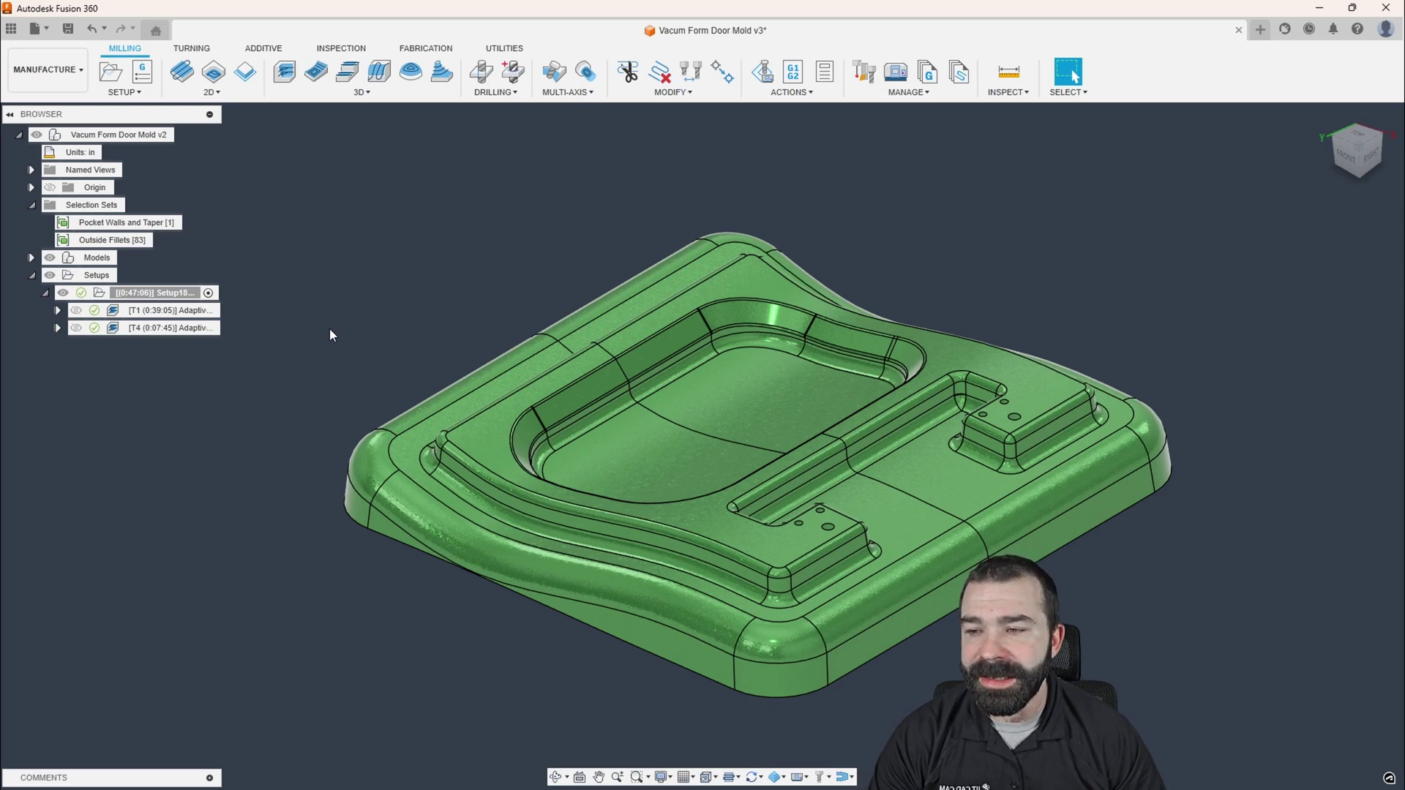
- Review the T1 and T4 Adaptive roughing toolpaths on the model, then hide them
click(174, 310)
shift+click(174, 327)
shift+middle_drag(271, 337, 300, 329)
click(358, 205)
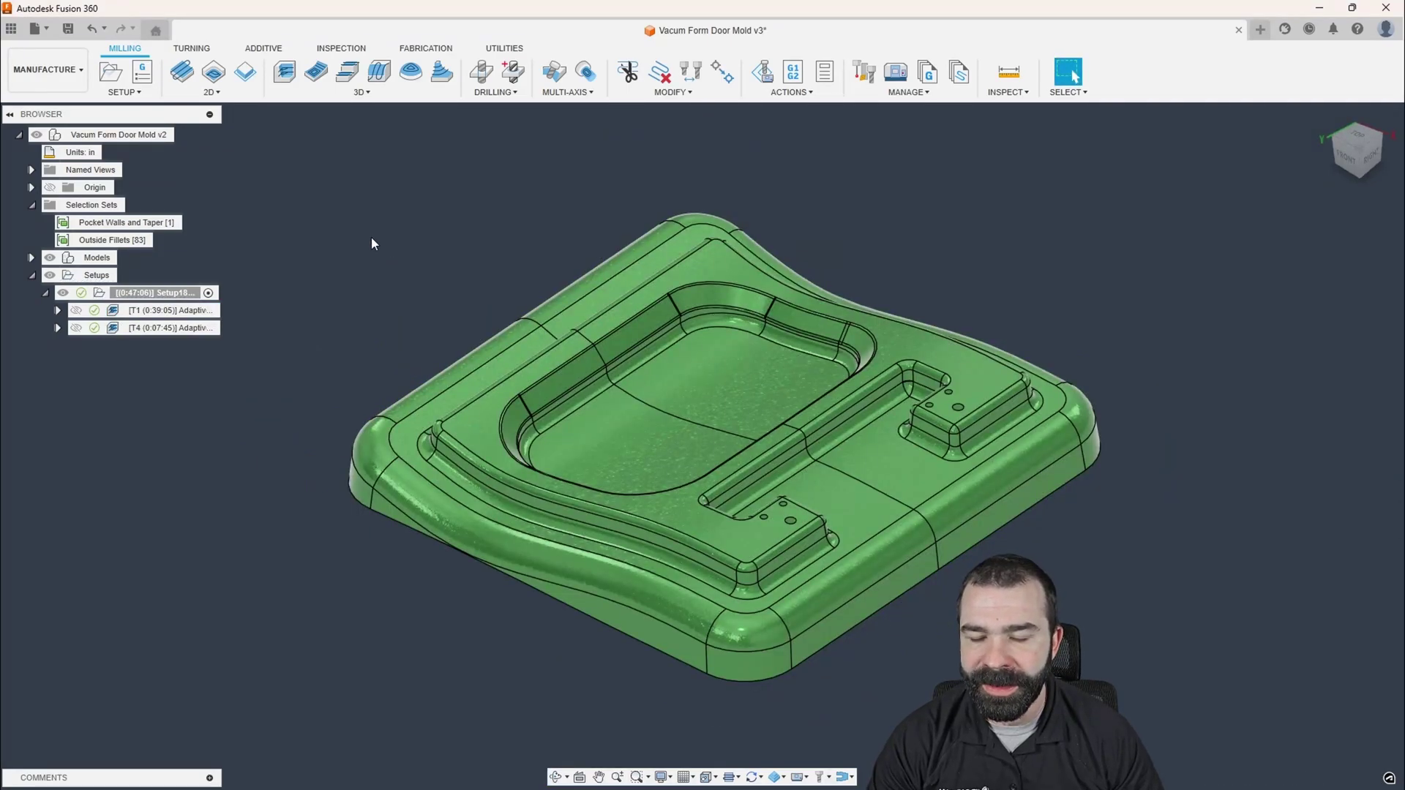
scroll(319, 421, up, 1)
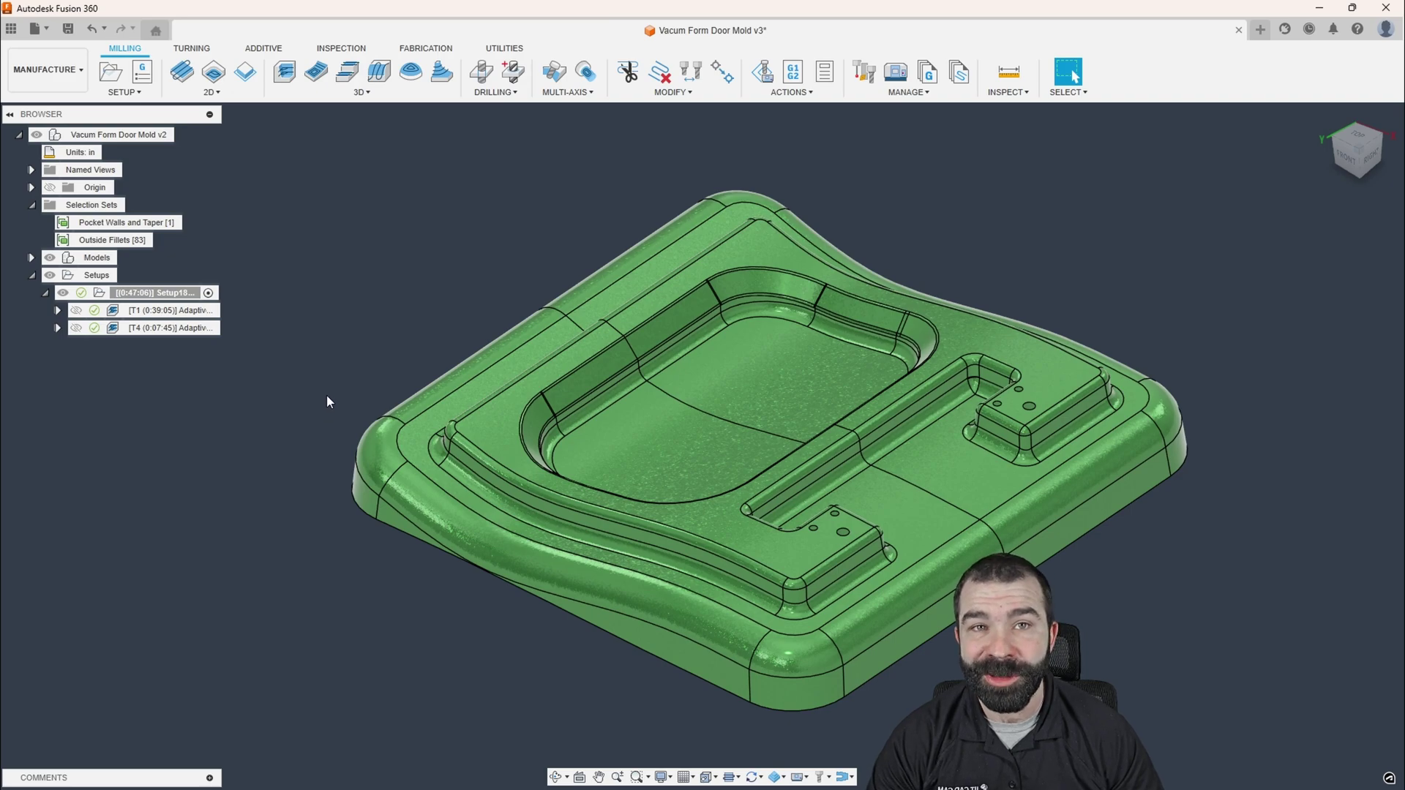
- Create a Steep and Shallow operation with the 1/2" ball endmill at 7639.44 rpm
click(367, 92)
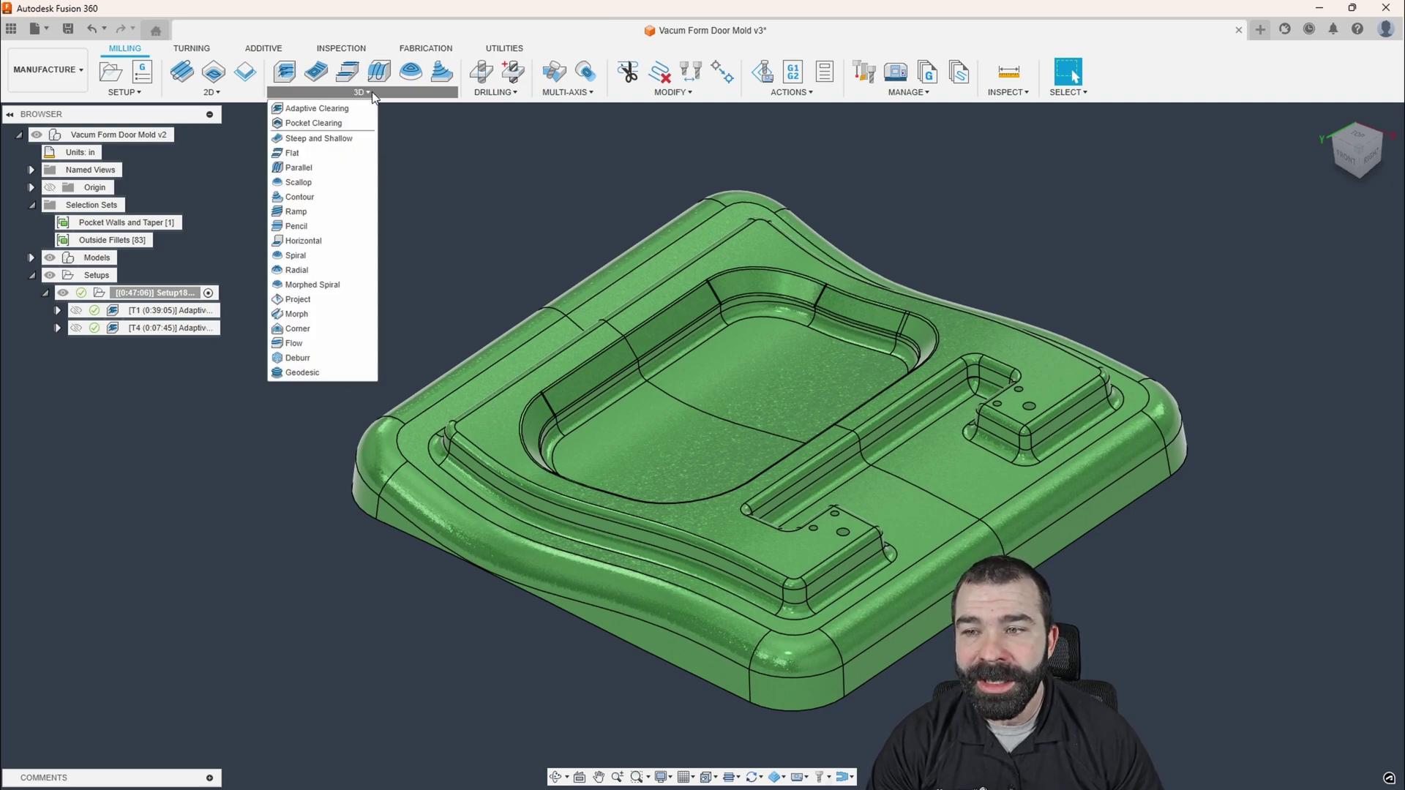
click(331, 140)
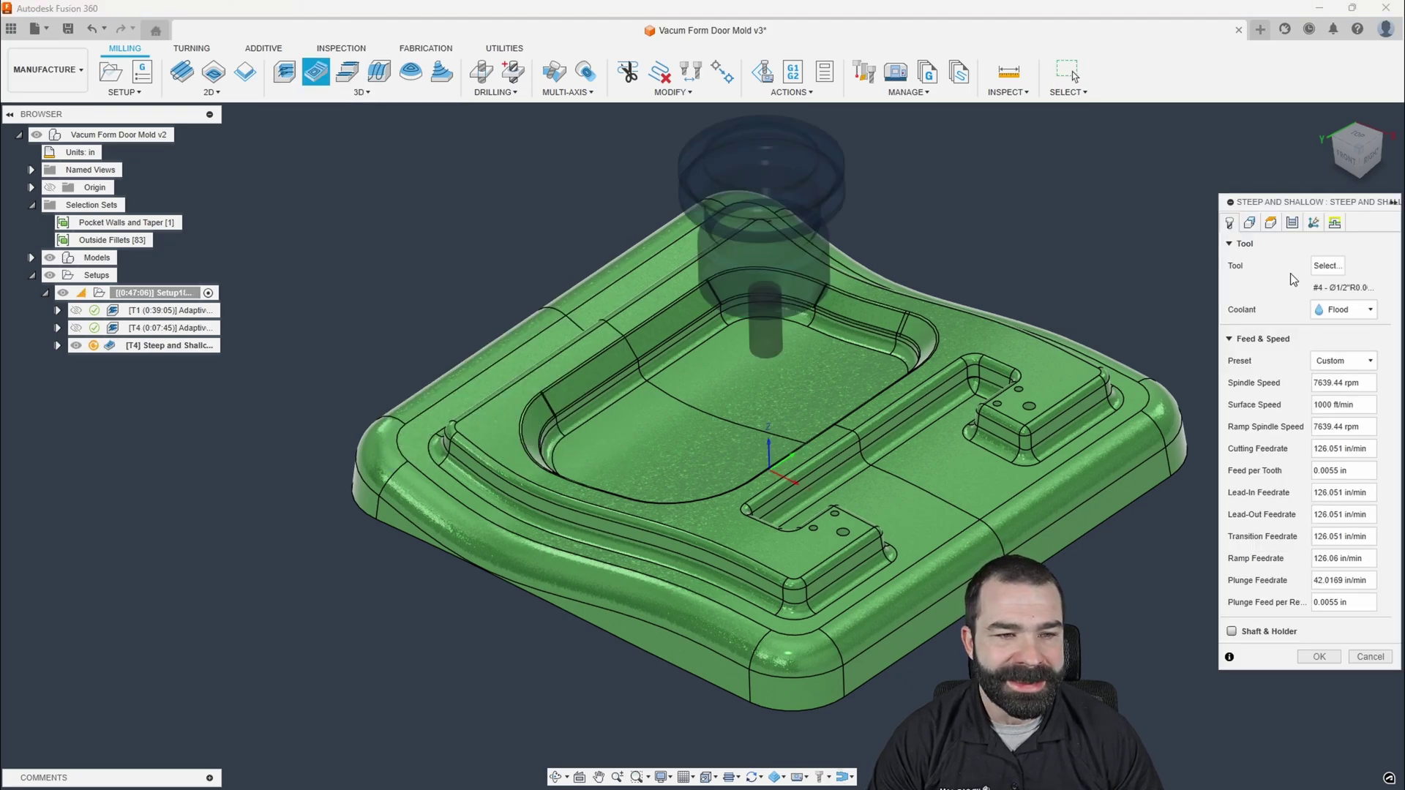
click(1326, 265)
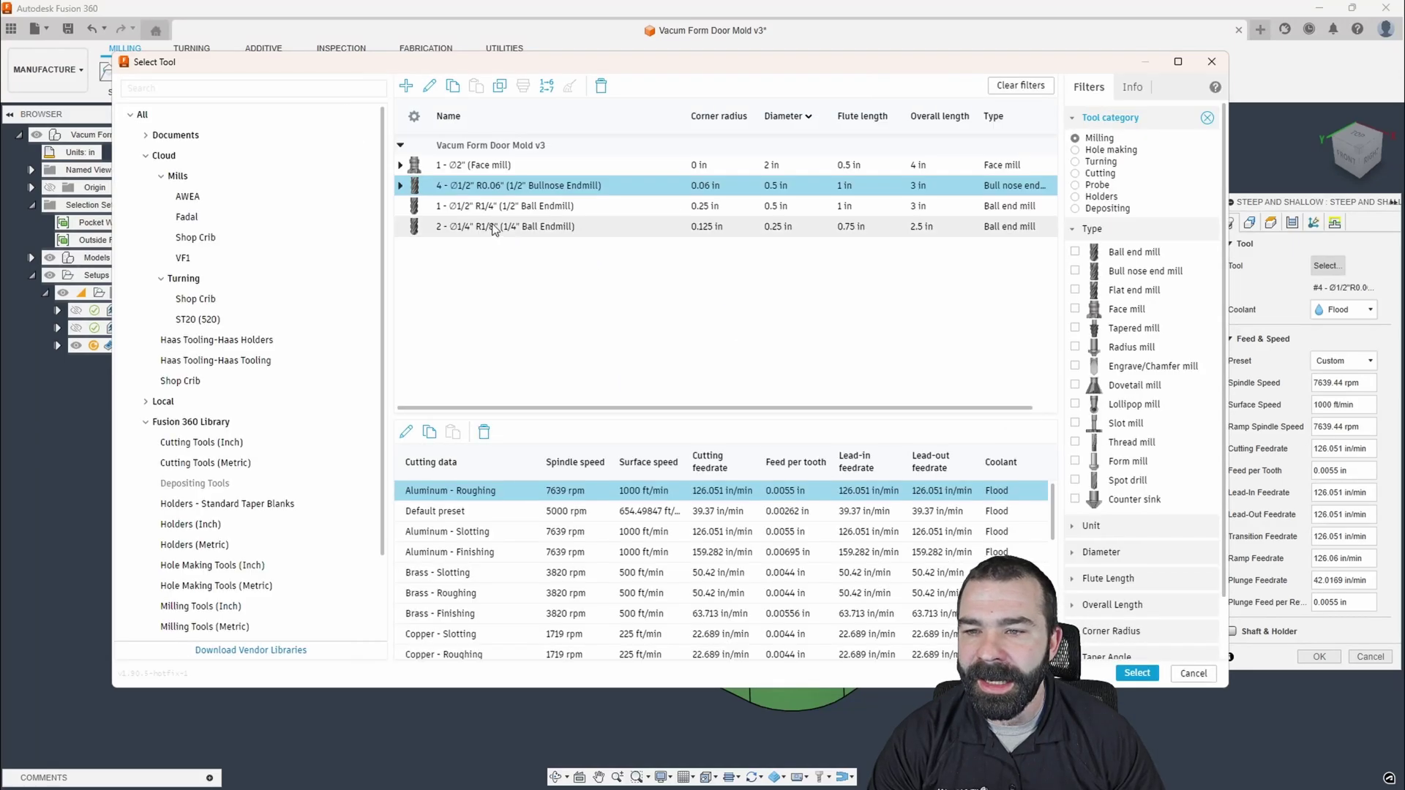
click(484, 210)
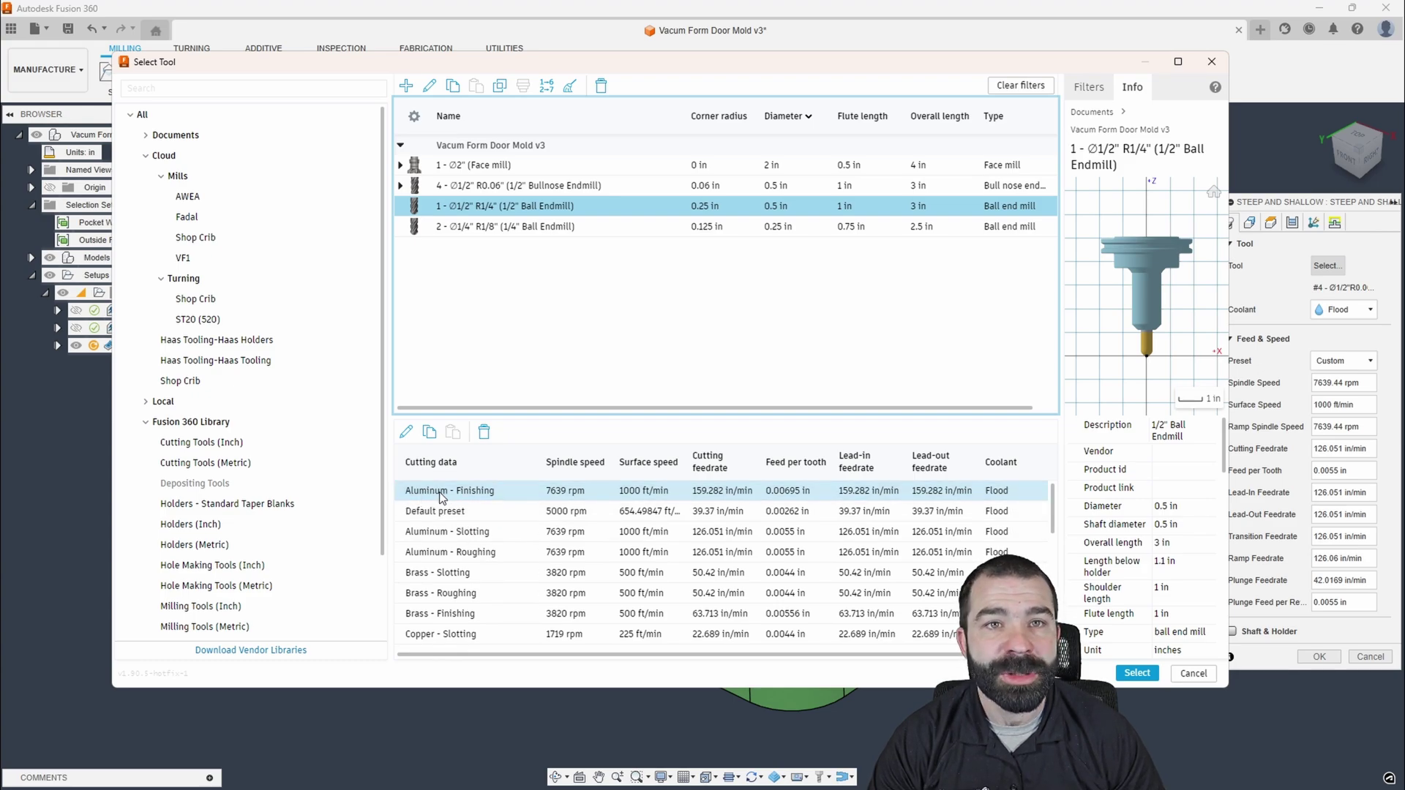
click(1120, 670)
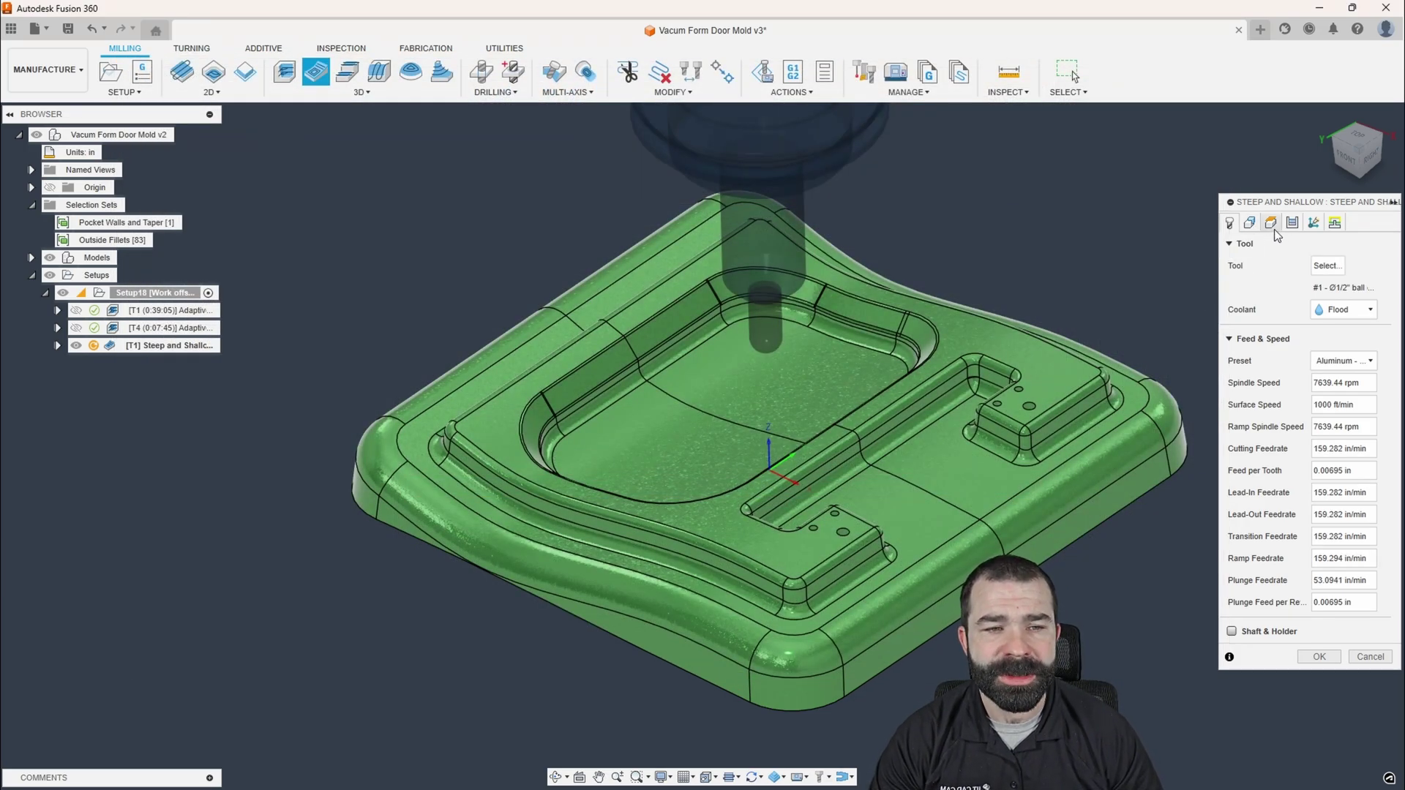
- Set Tool Containment to Tool outside boundary and generate the Steep and Shallow toolpath (0:34:41)
click(1249, 225)
click(1345, 288)
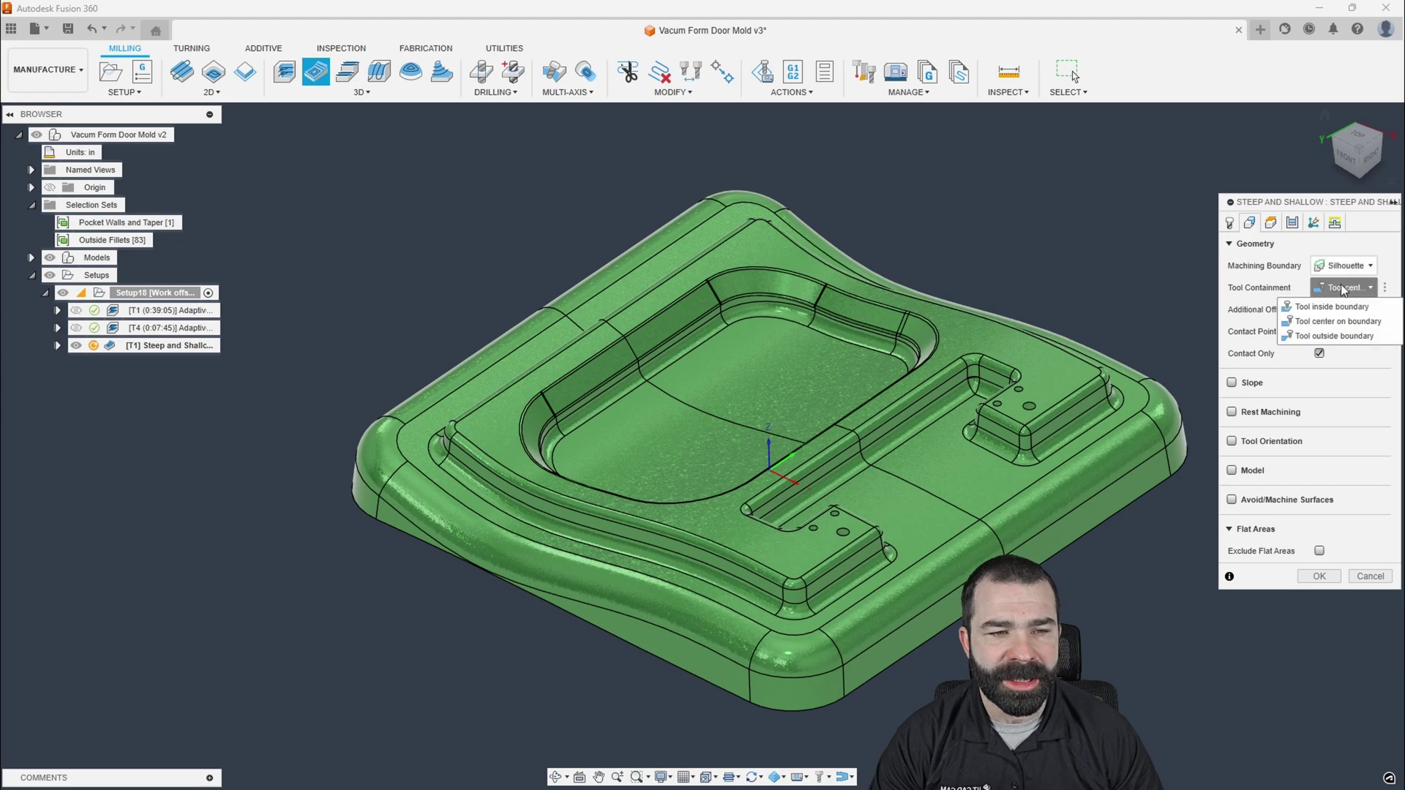
click(1334, 336)
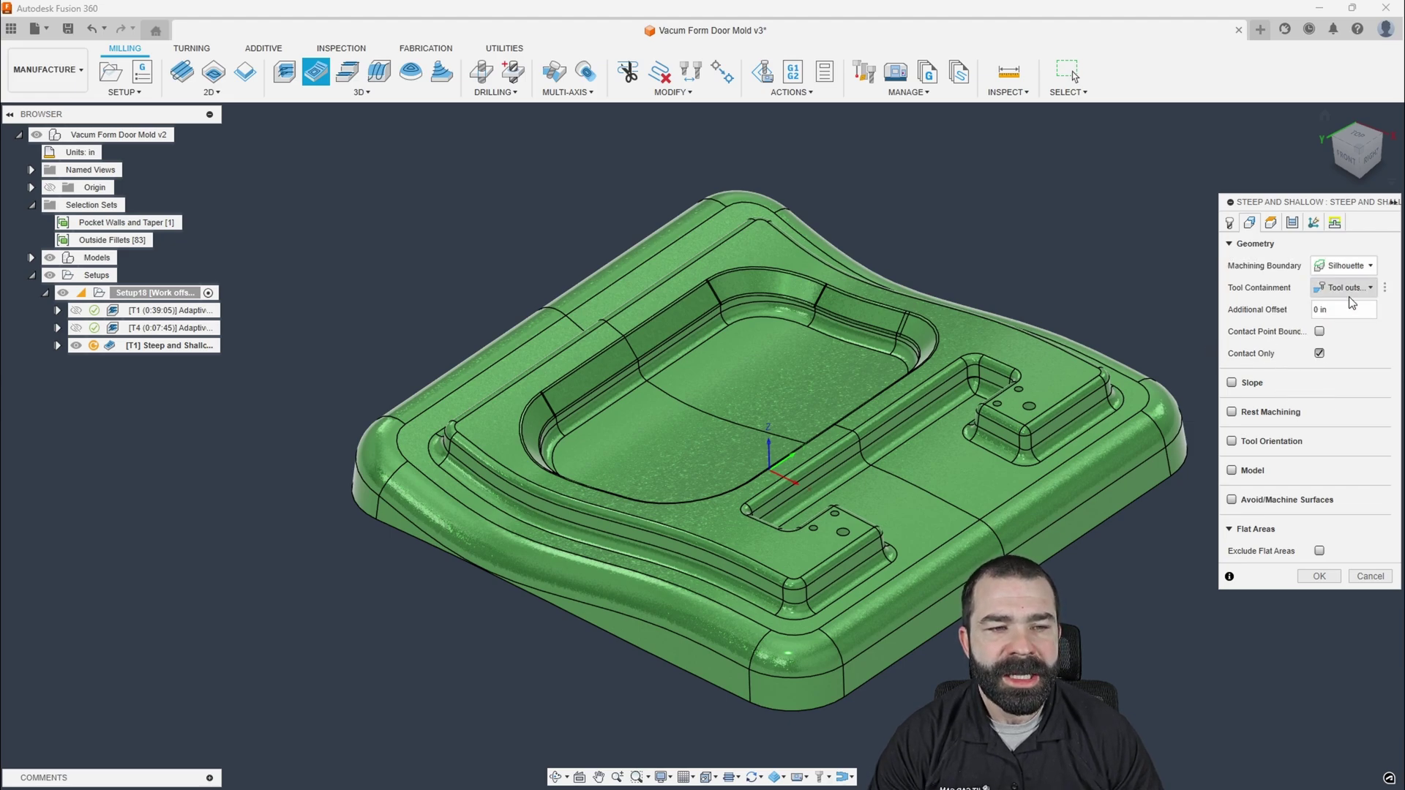
click(1295, 223)
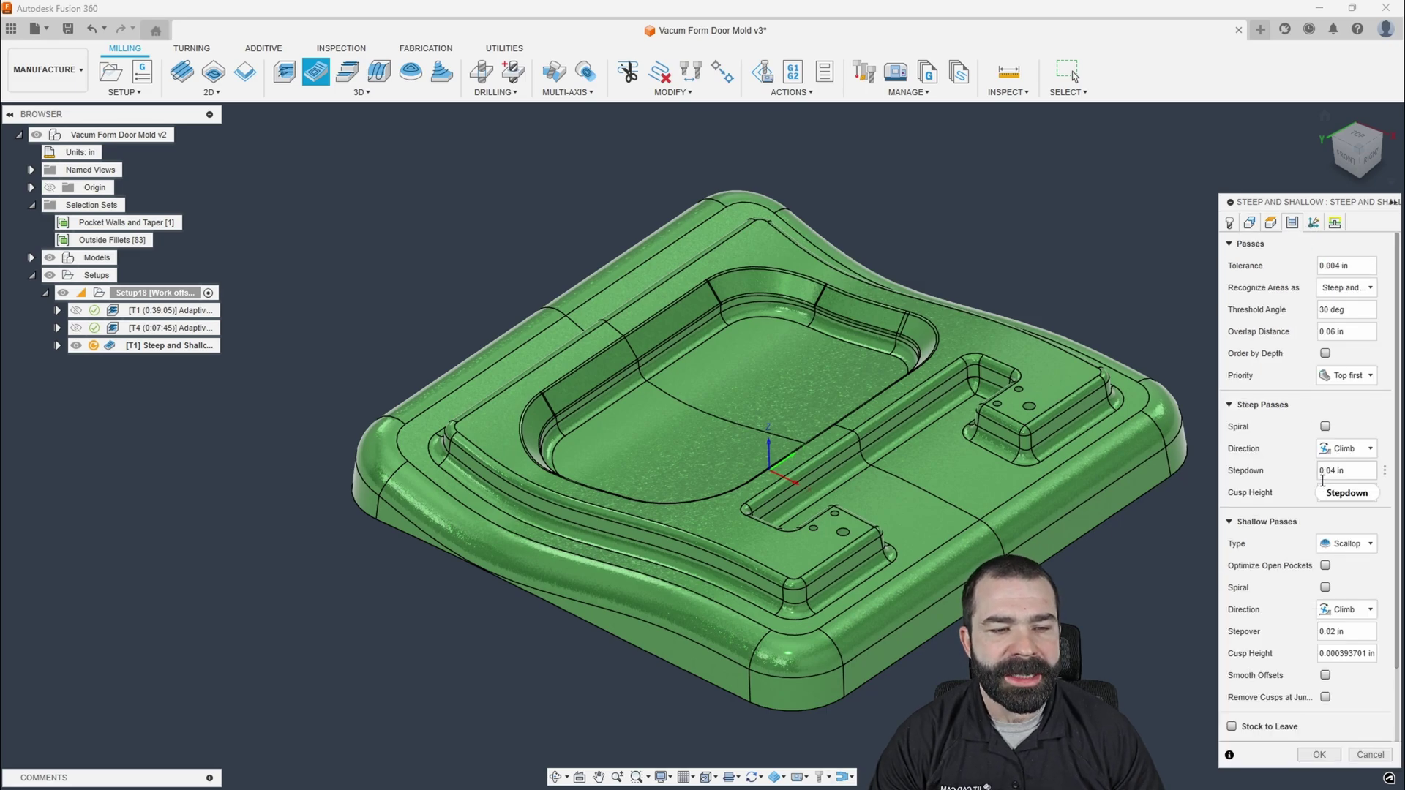
click(1302, 758)
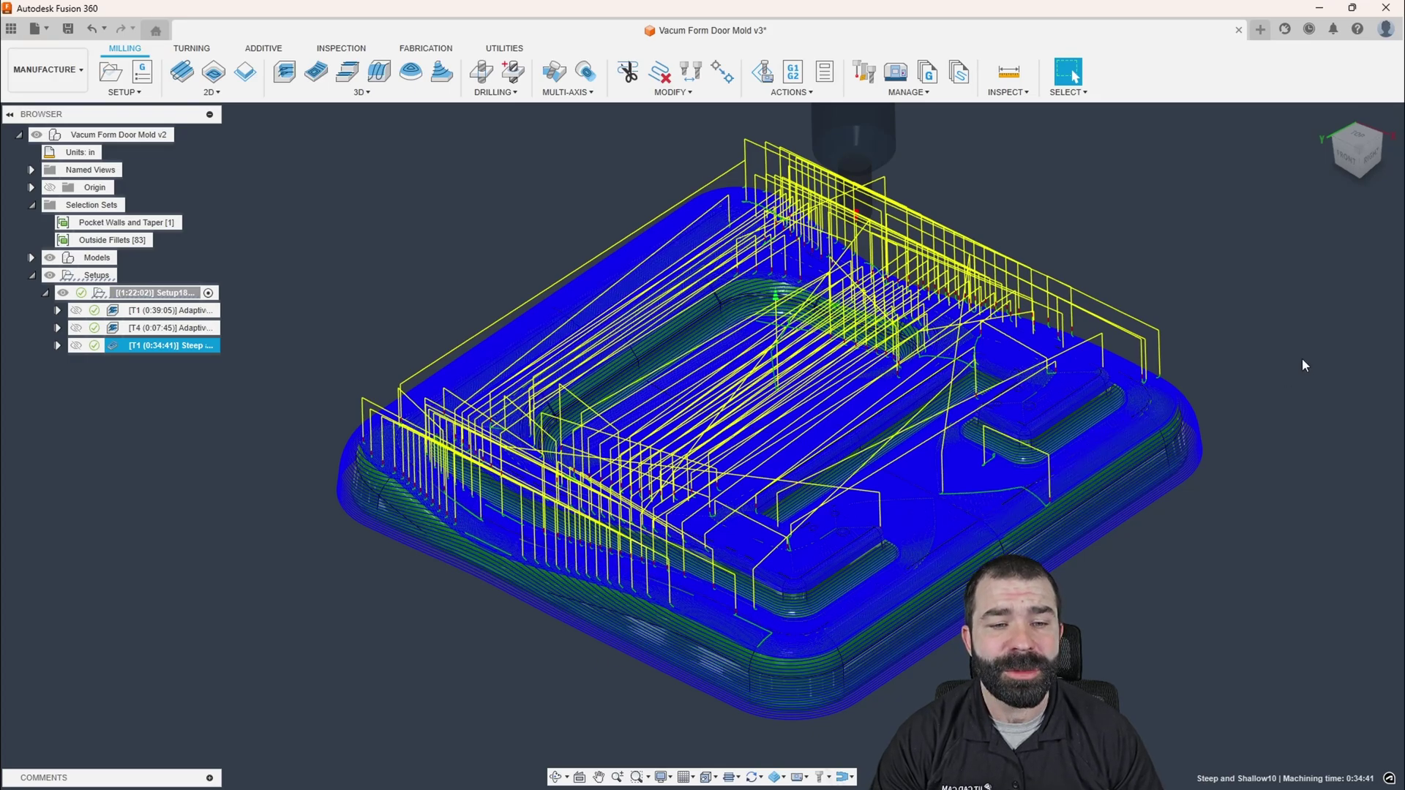
click(1343, 158)
scroll(662, 457, up, 6)
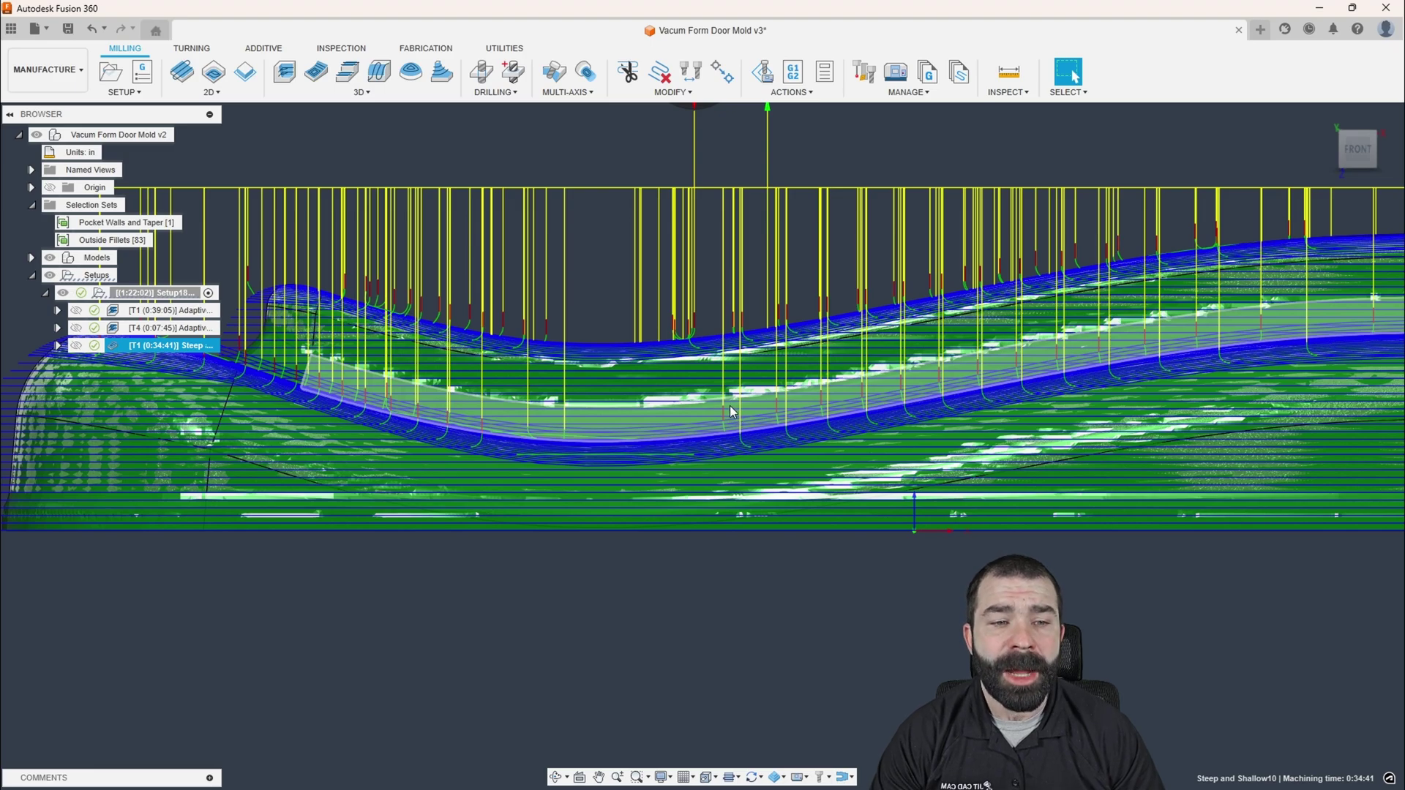
scroll(736, 403, down, 3)
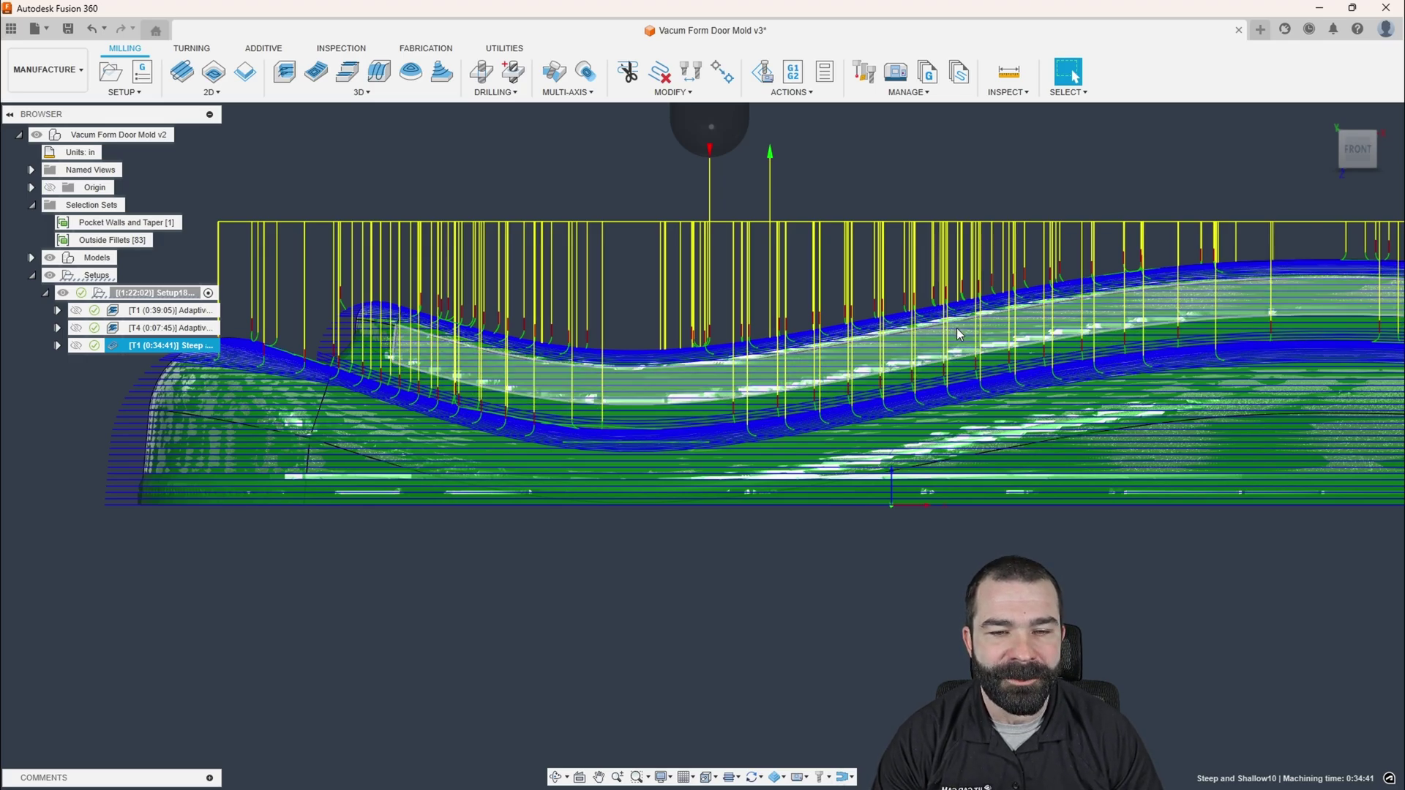
scroll(1017, 331, up, 1)
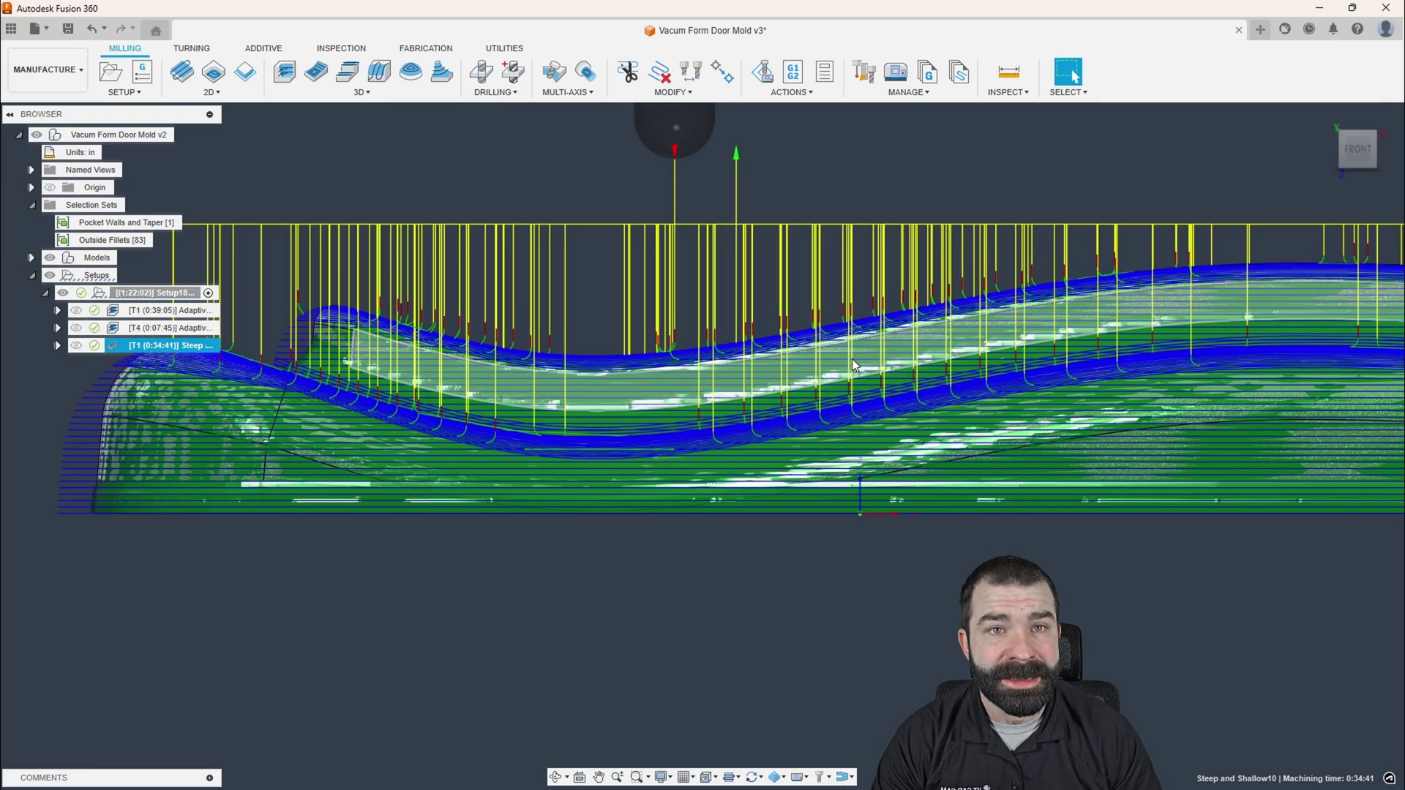
shift+middle_drag(852, 359, 791, 527)
click(1072, 73)
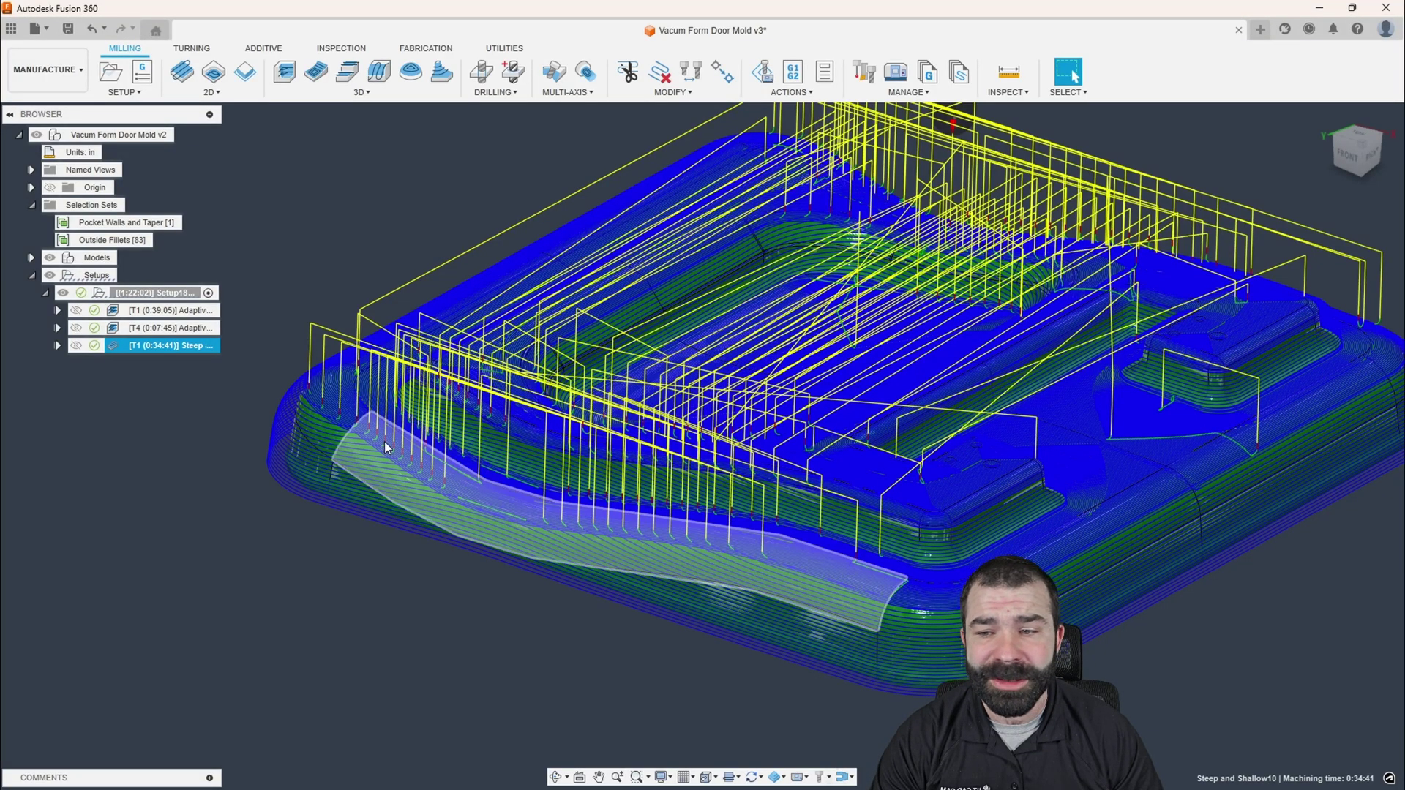
- Reopen the Steep and Shallow operation and enable 0.01 in stock to leave
click(113, 347)
double_click(114, 347)
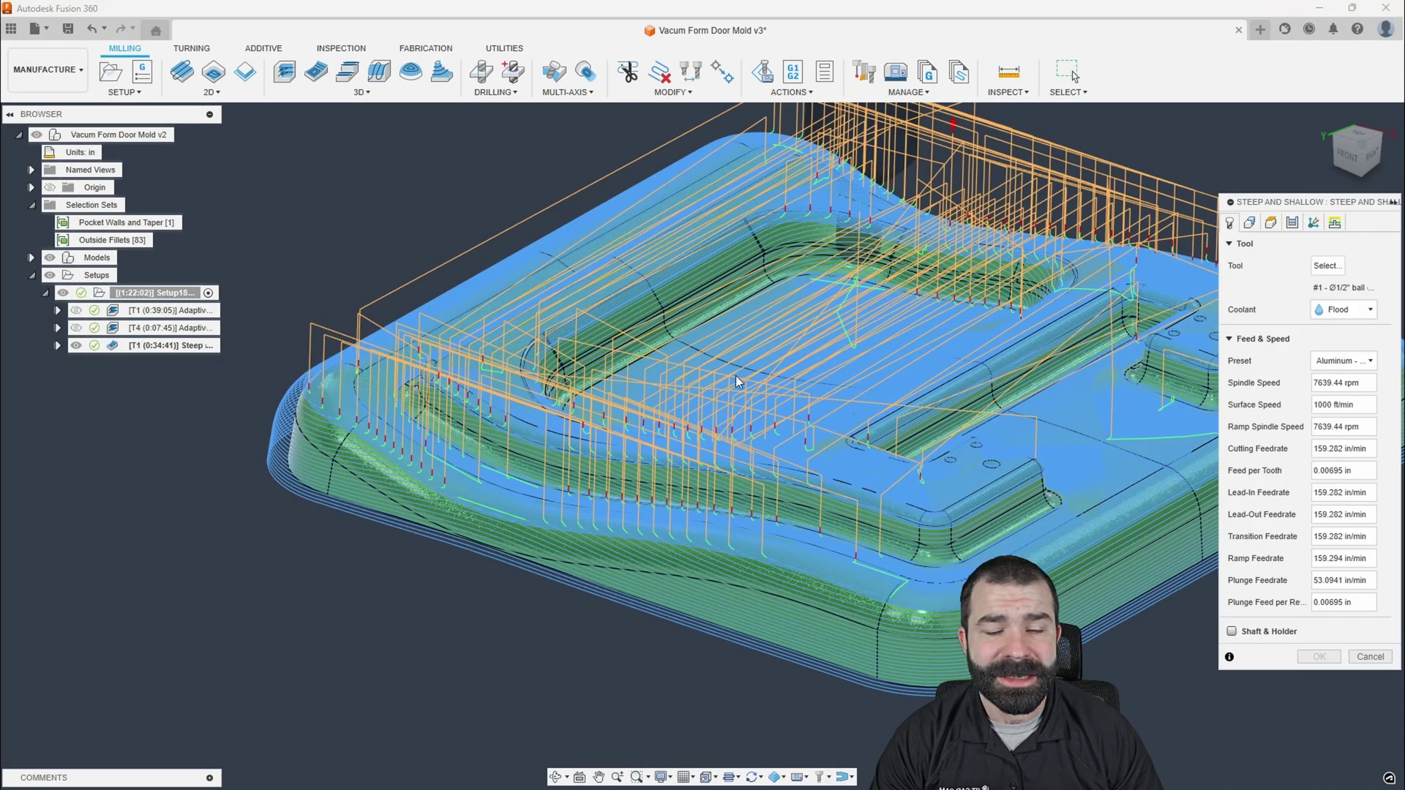
click(1292, 224)
scroll(1306, 596, down, 3)
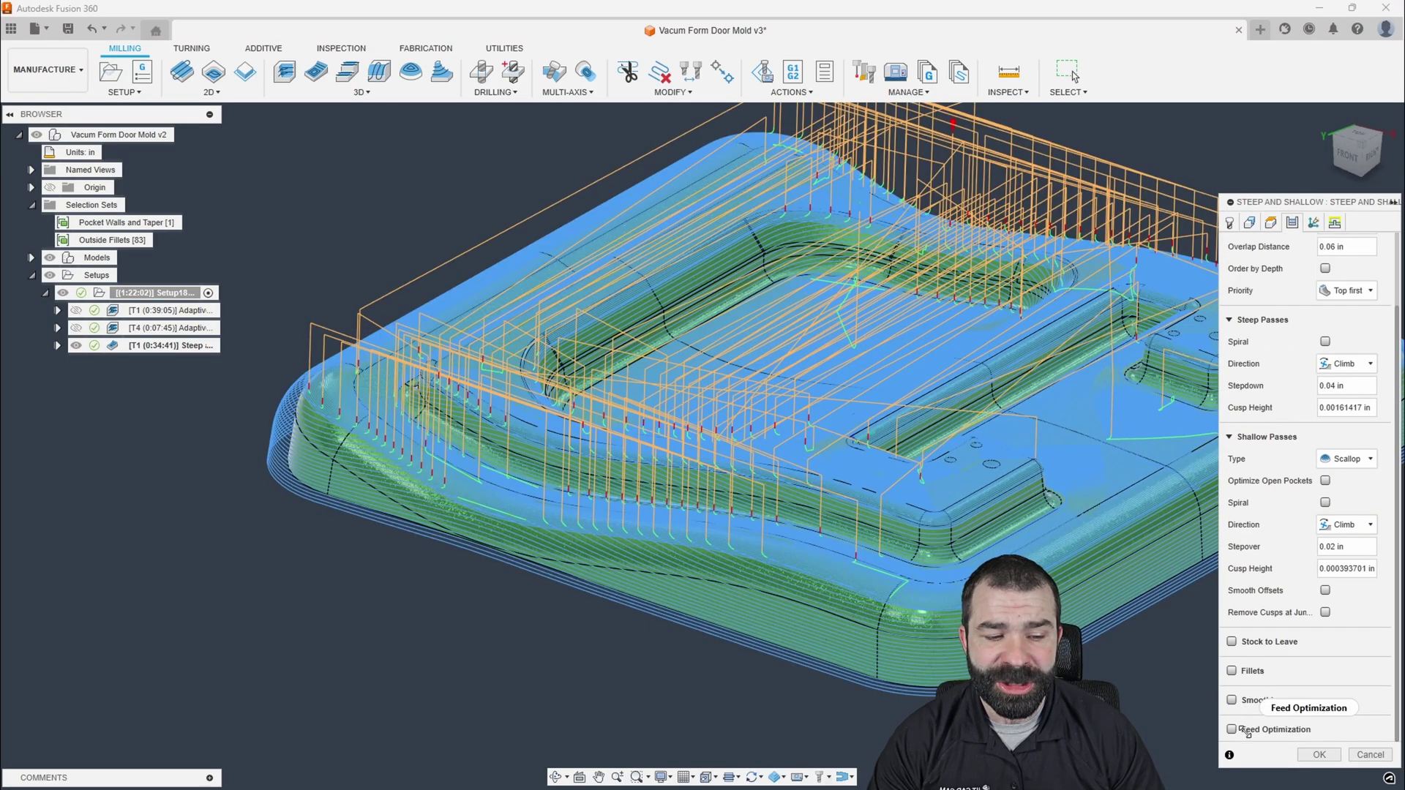
click(1231, 642)
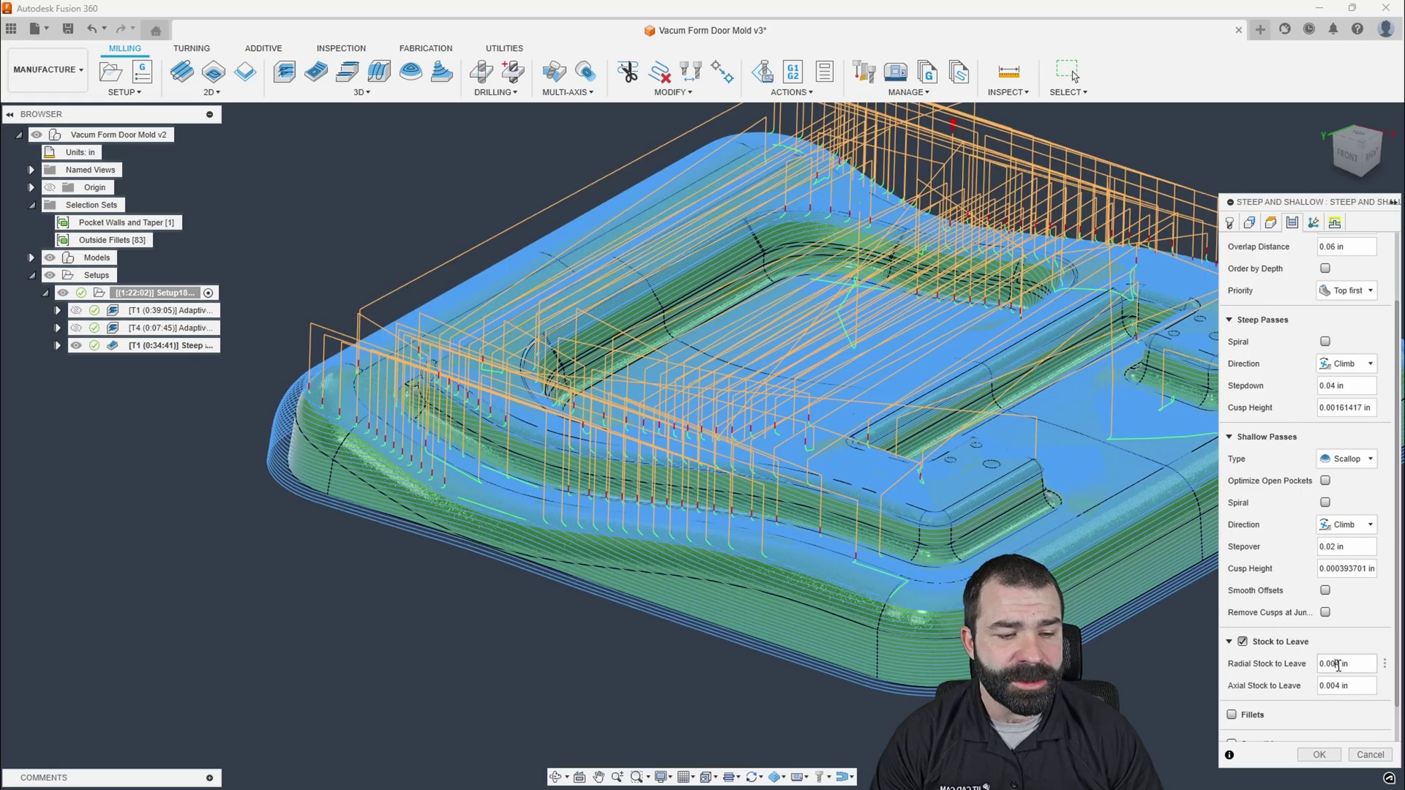
double_click(1334, 686)
text(0.01)
key(Return)
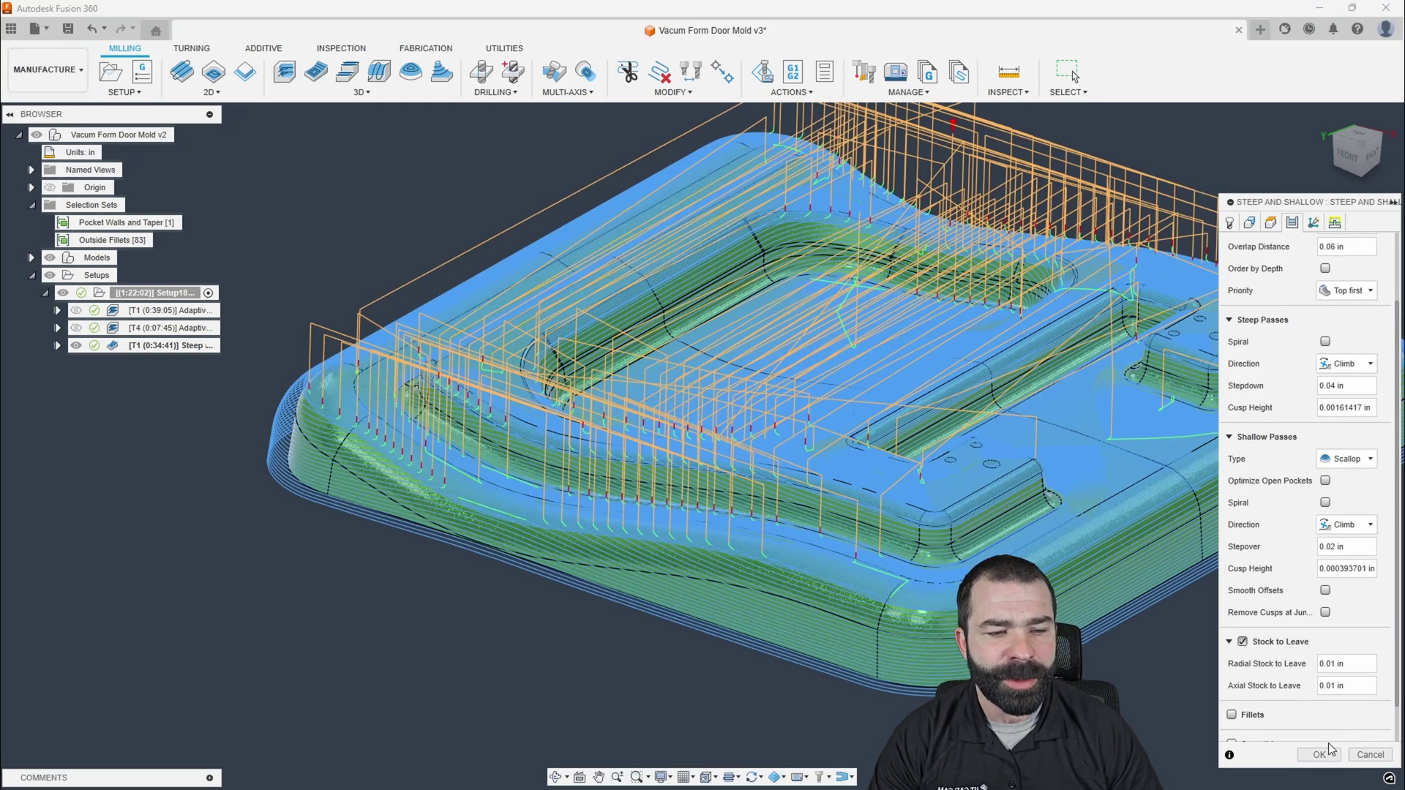
- Set stepover to 0.04 in and stepdown to 0.075 in, then regenerate the toolpath
double_click(1332, 547)
text(0.04)
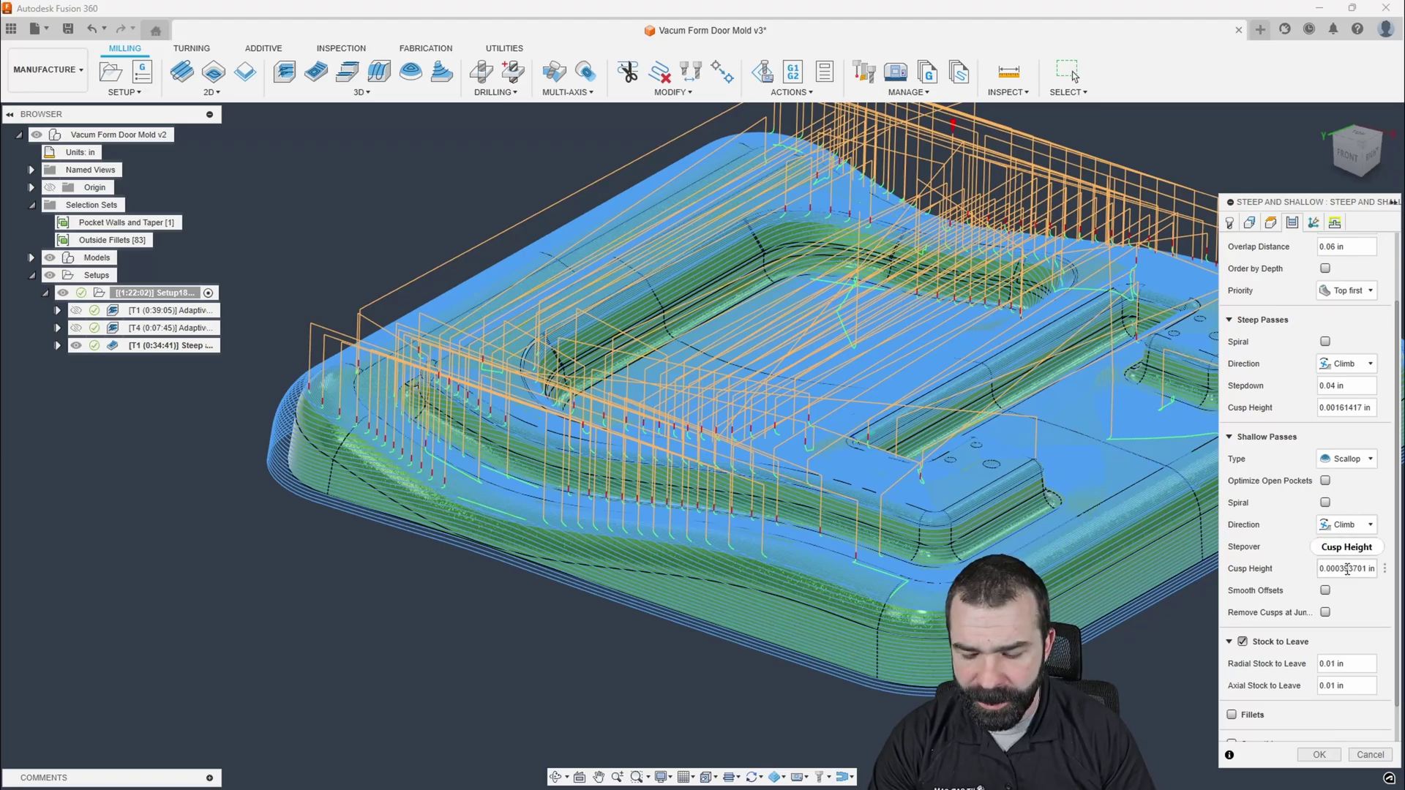
key(Return)
double_click(1330, 386)
text(0.0)
text(75)
key(Return)
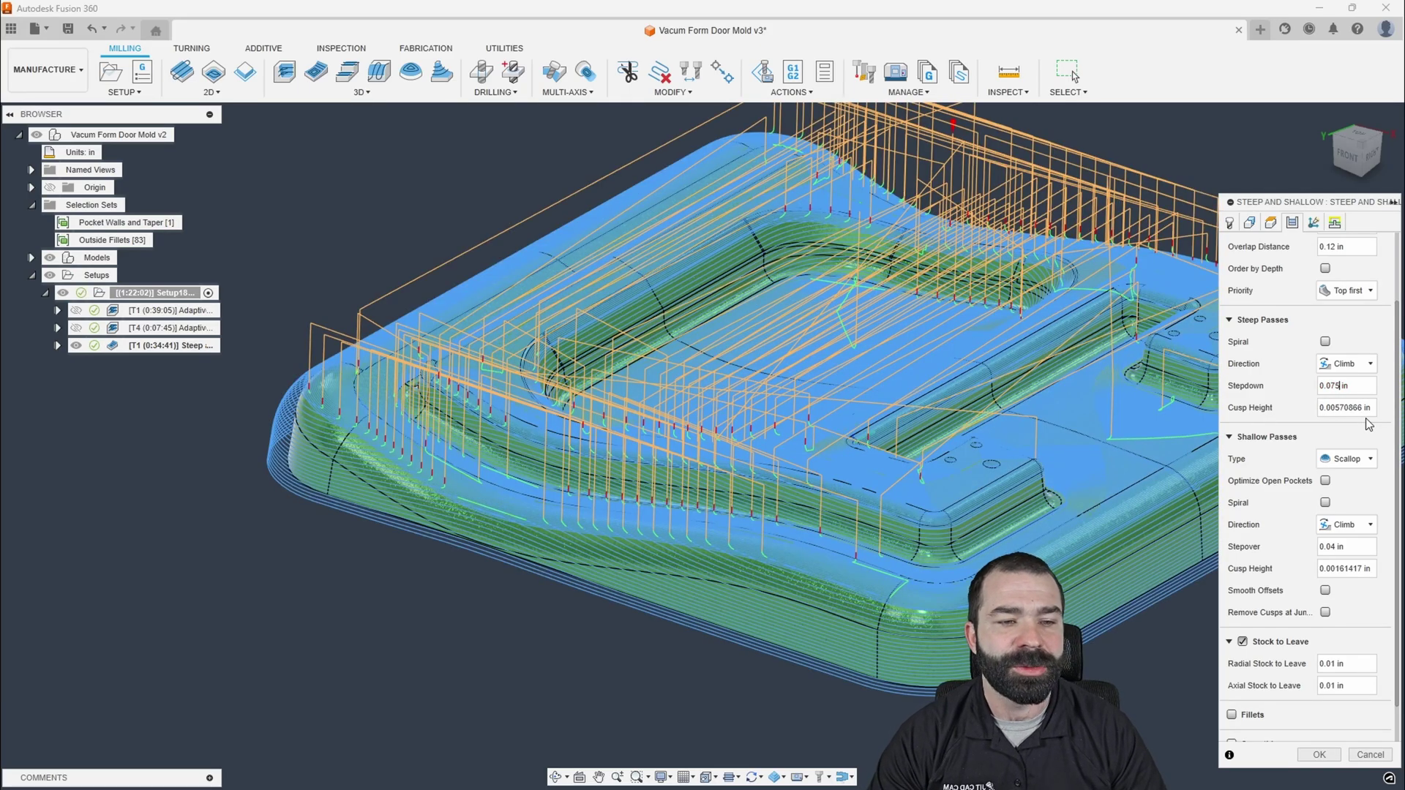
key(Return)
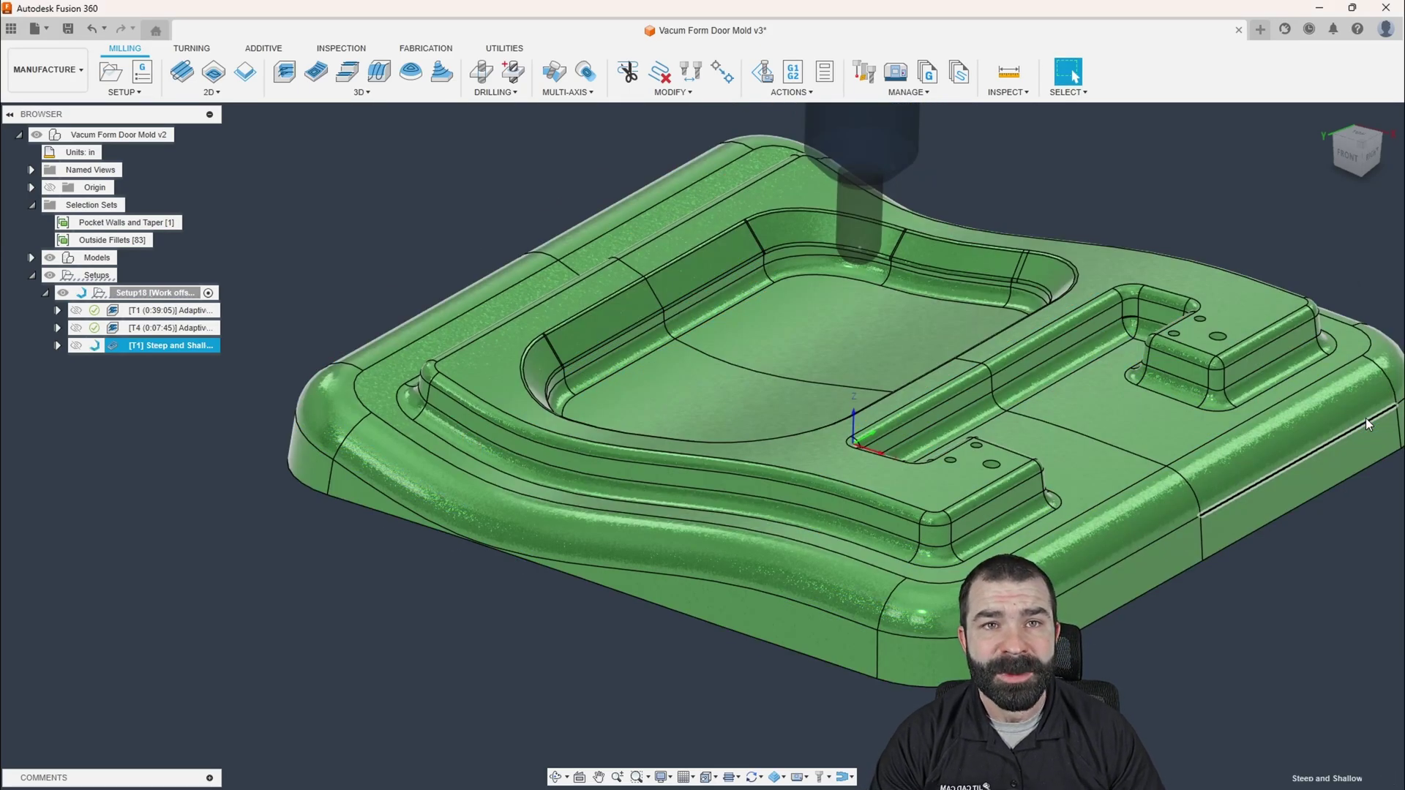
- Show the T4 Adaptive toolpath, then hide the toolpath lines to view the plain model
click(169, 327)
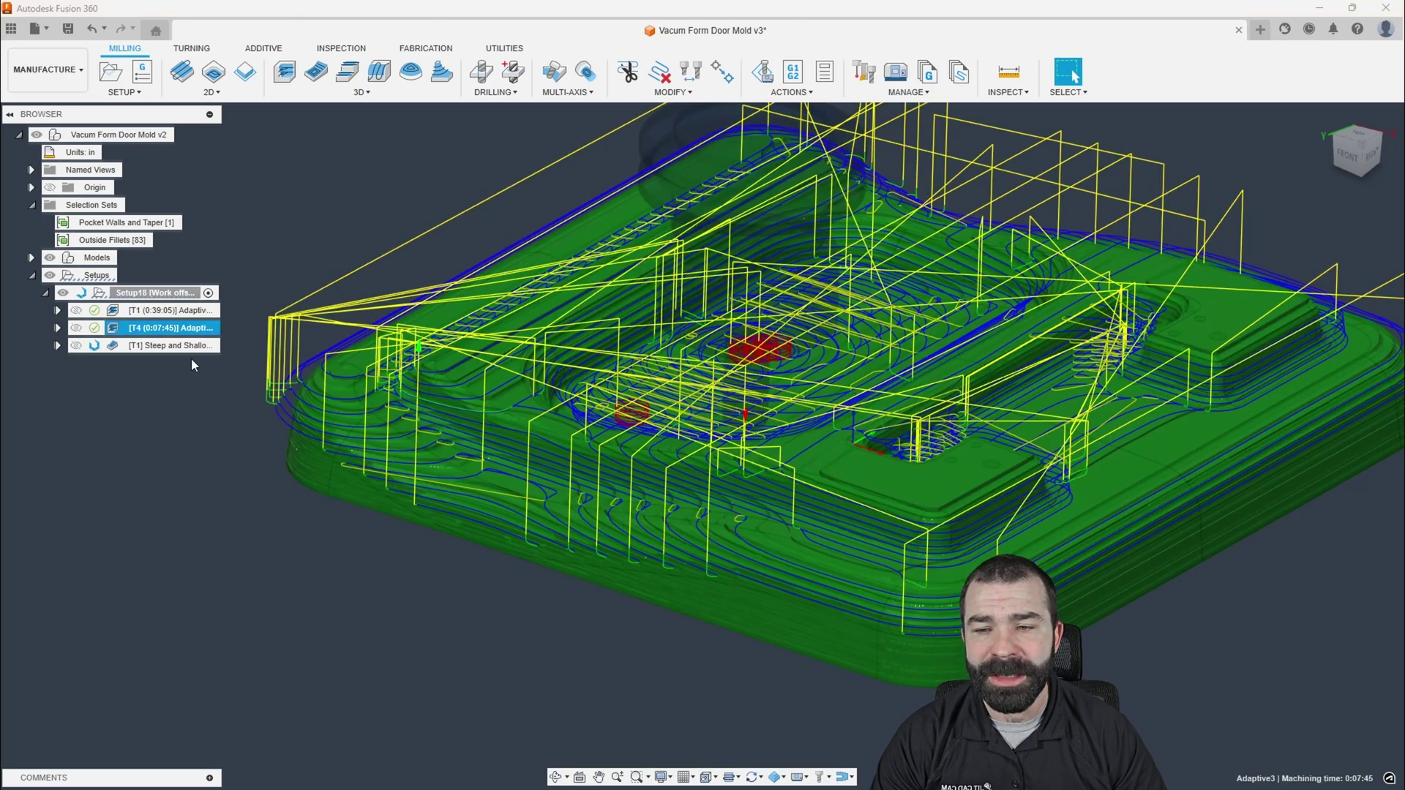
scroll(435, 397, up, 5)
scroll(476, 342, up, 2)
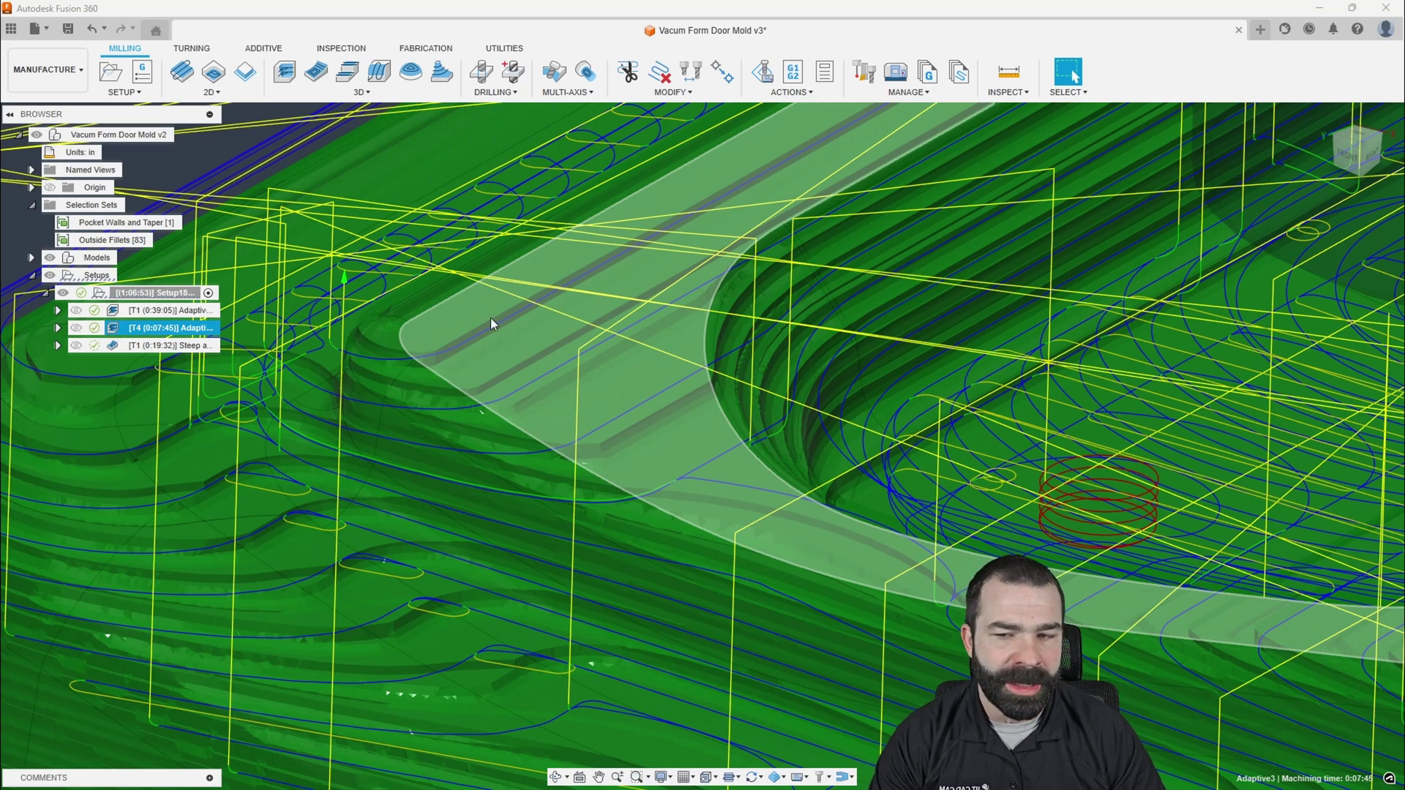
click(593, 354)
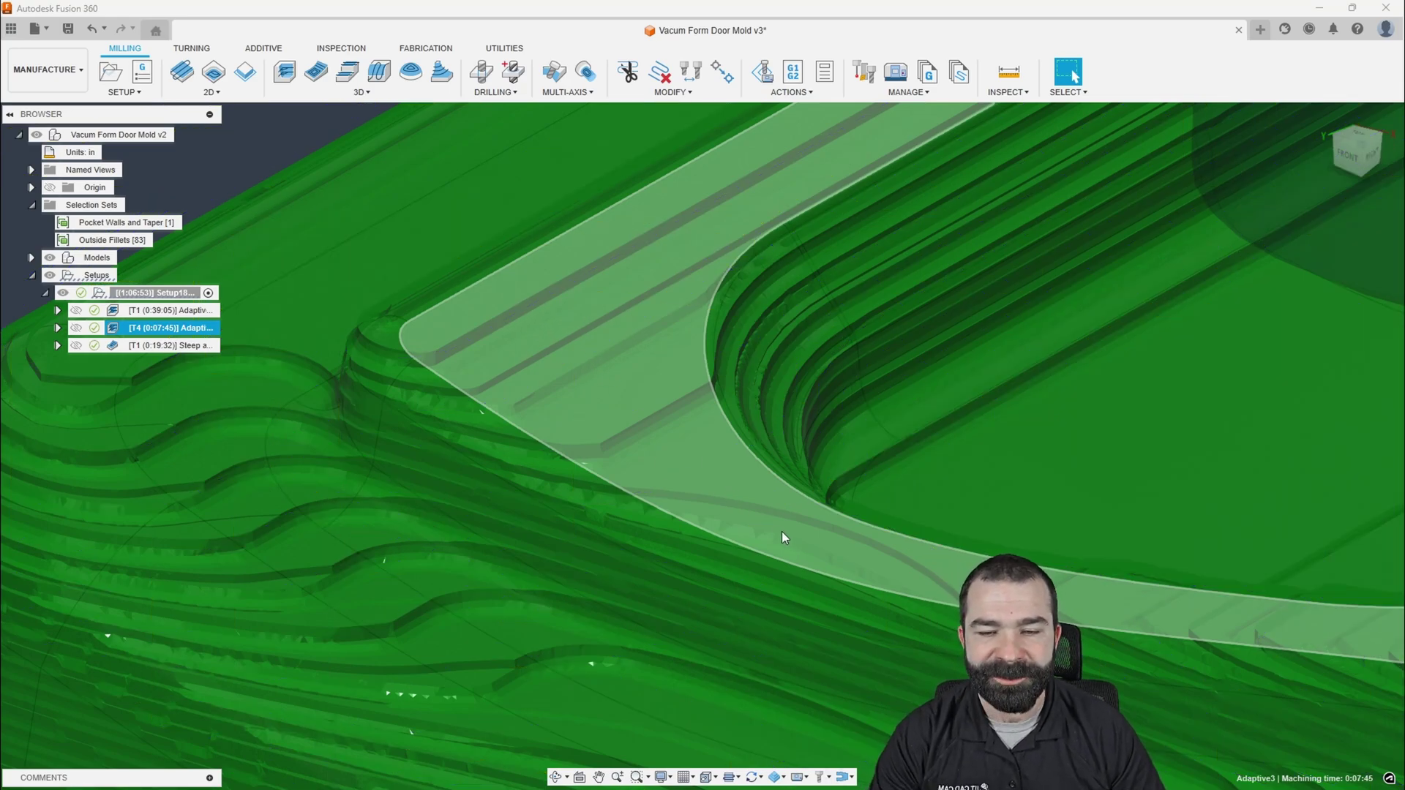
scroll(732, 497, down, 2)
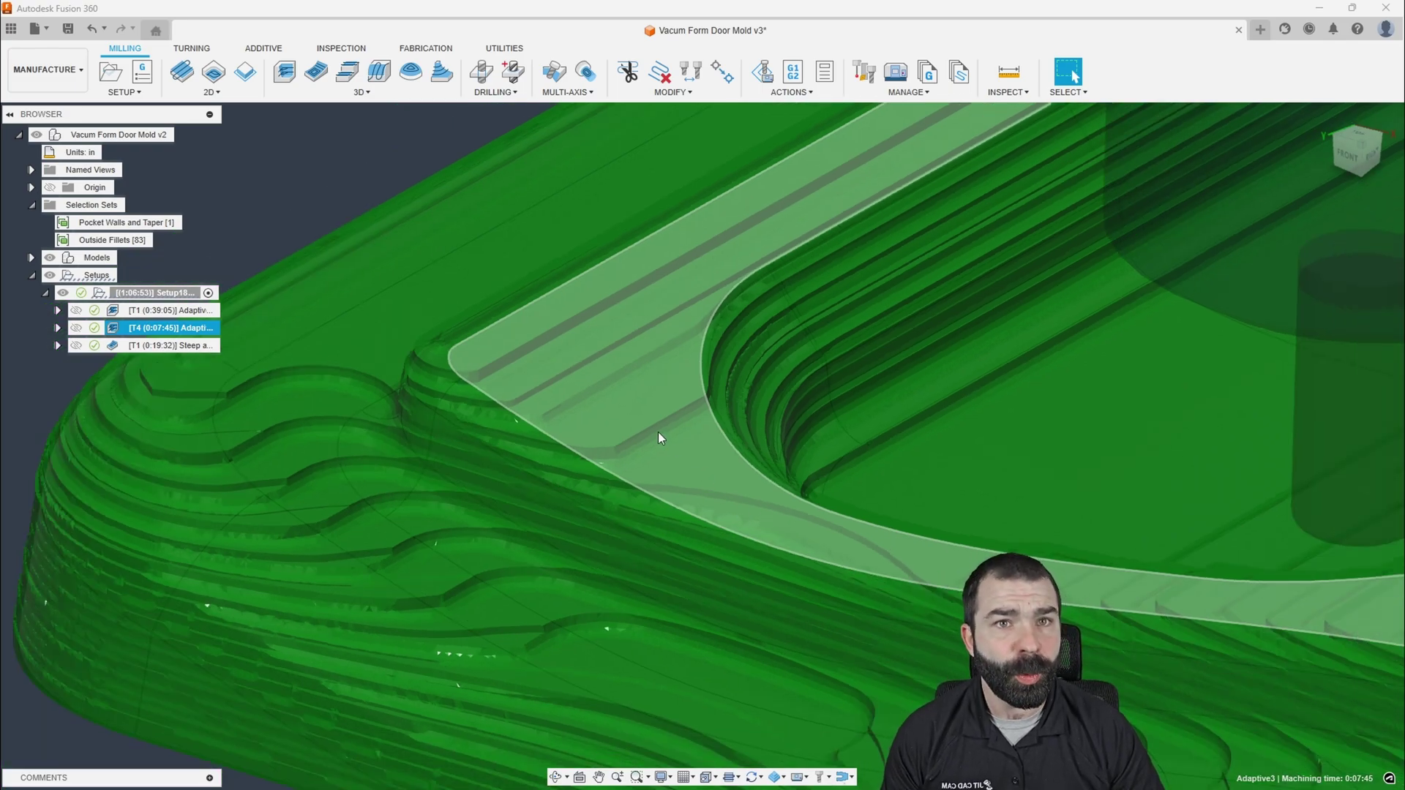
scroll(649, 447, down, 2)
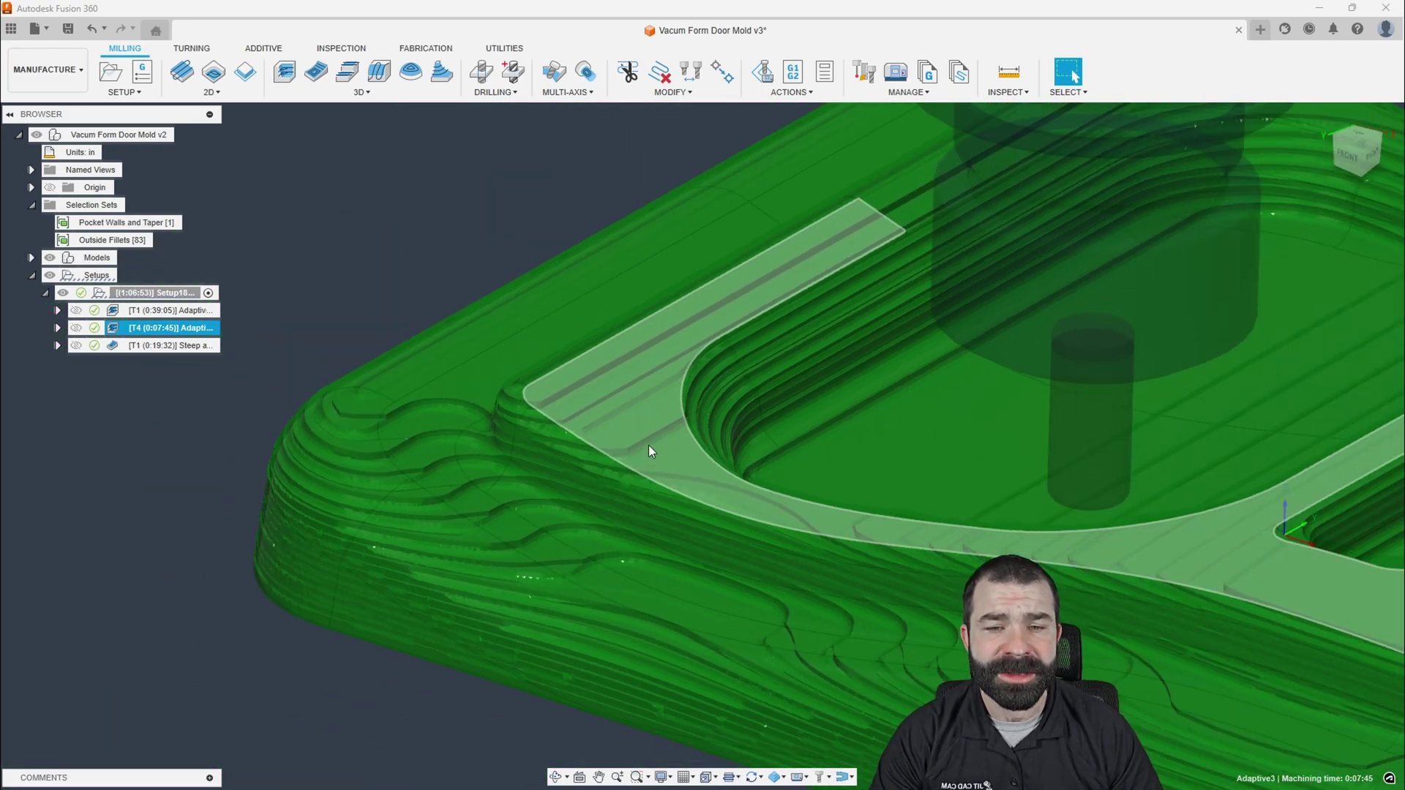
- Rename the Steep and Shallow operation to 'Pre Finish' and view the mold from a wider angle
click(184, 348)
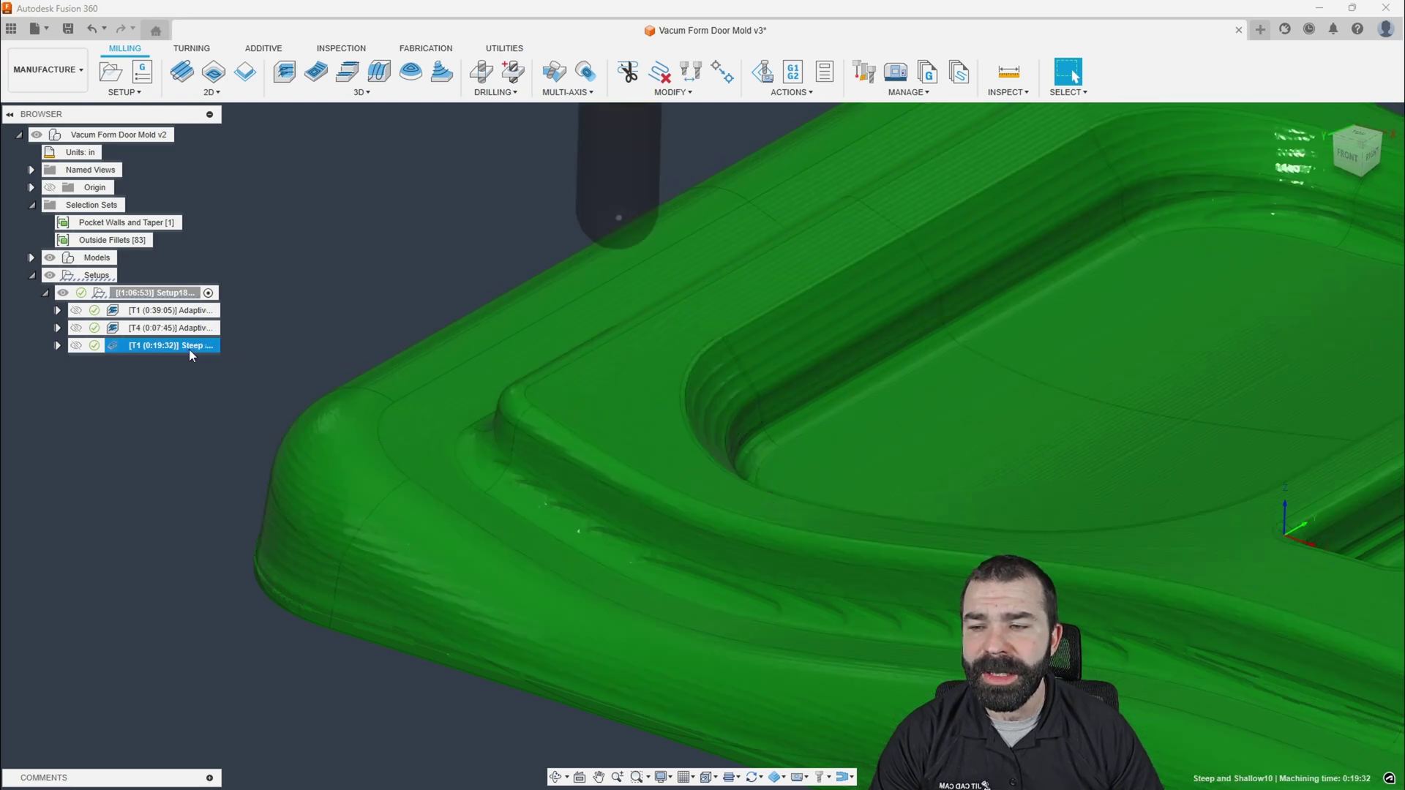
click(190, 348)
text(Pre Finish)
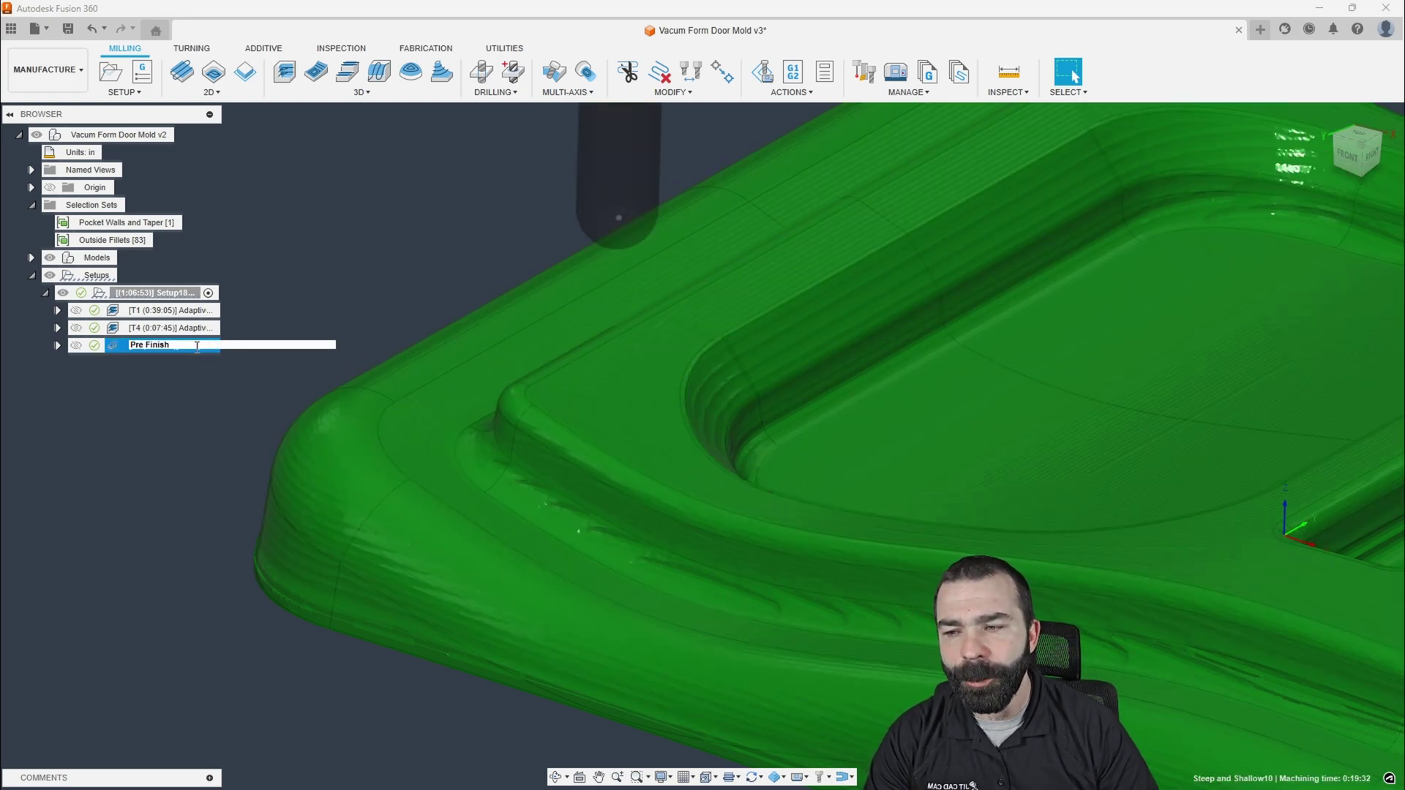
key(Return)
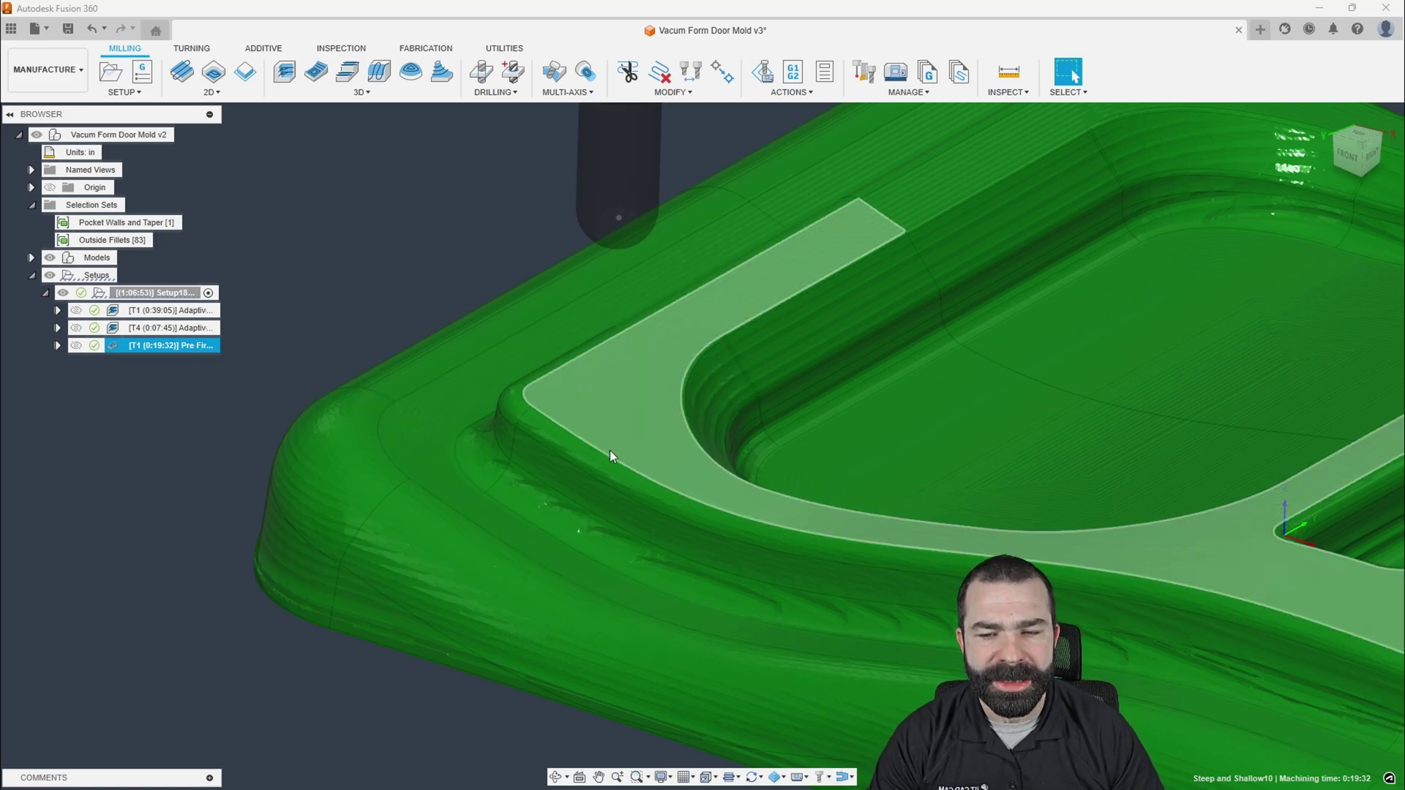
scroll(575, 391, down, 5)
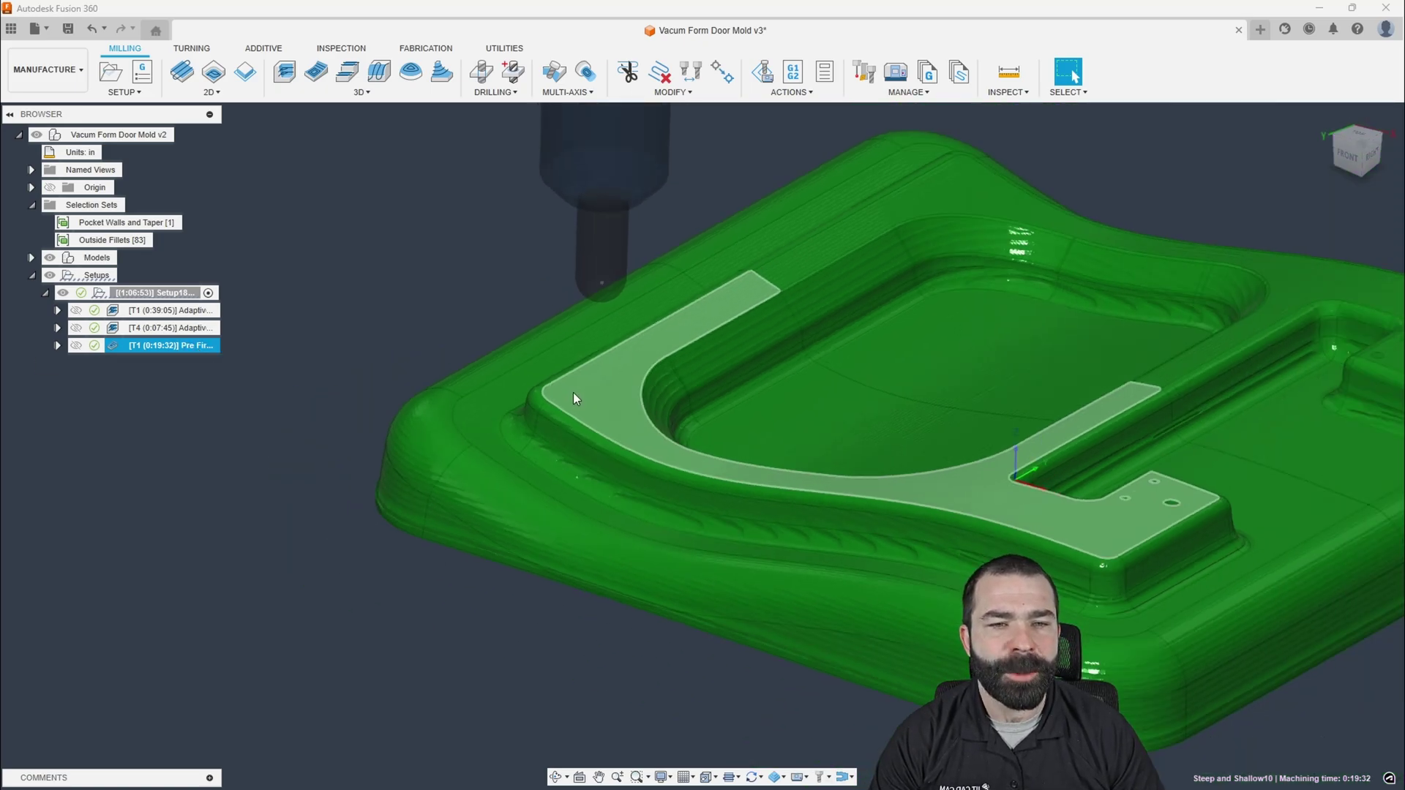
mouse_move(573, 392)
shift+middle_down()
mouse_move(519, 374)
mouse_move(574, 394)
shift+middle_up()
scroll(410, 461, down, 2)
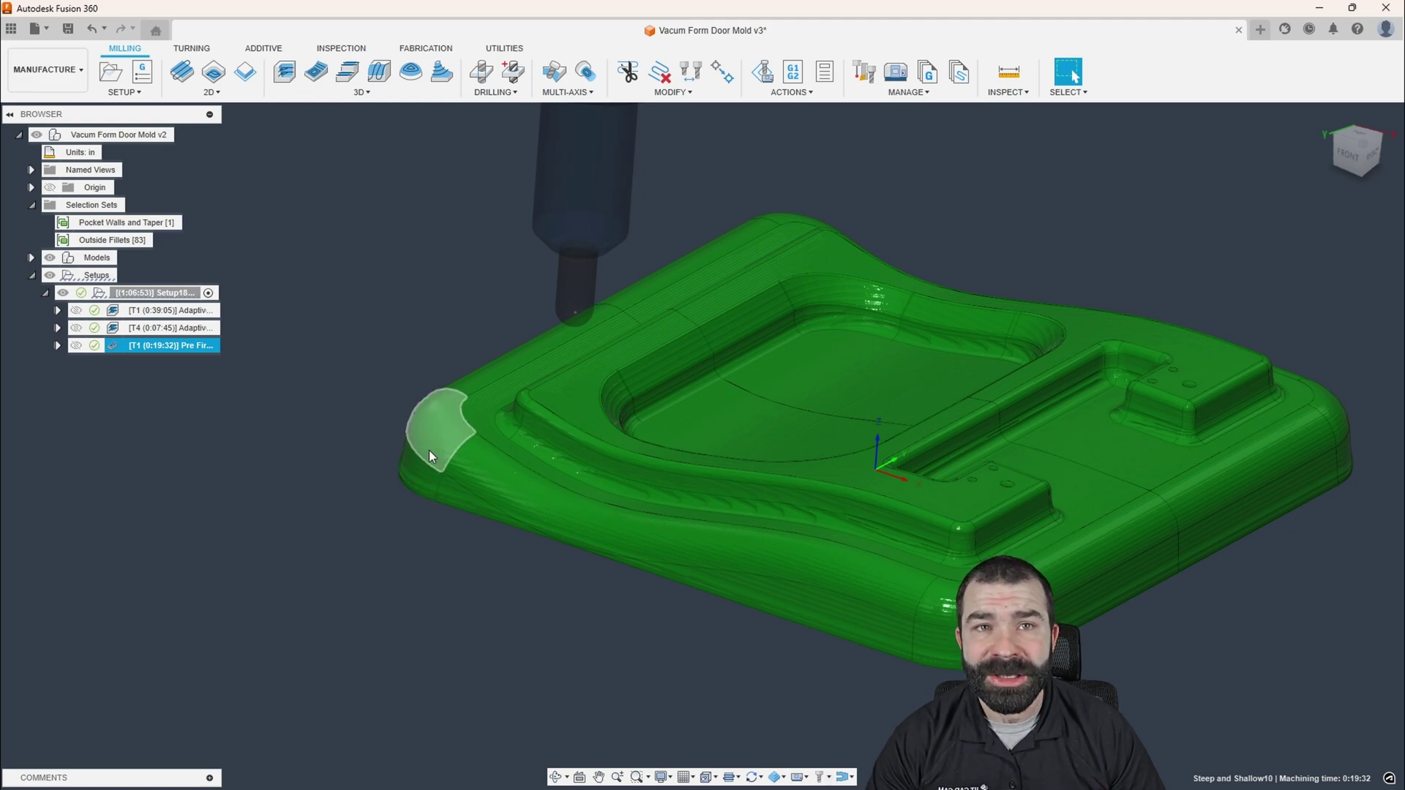
scroll(548, 432, up, 1)
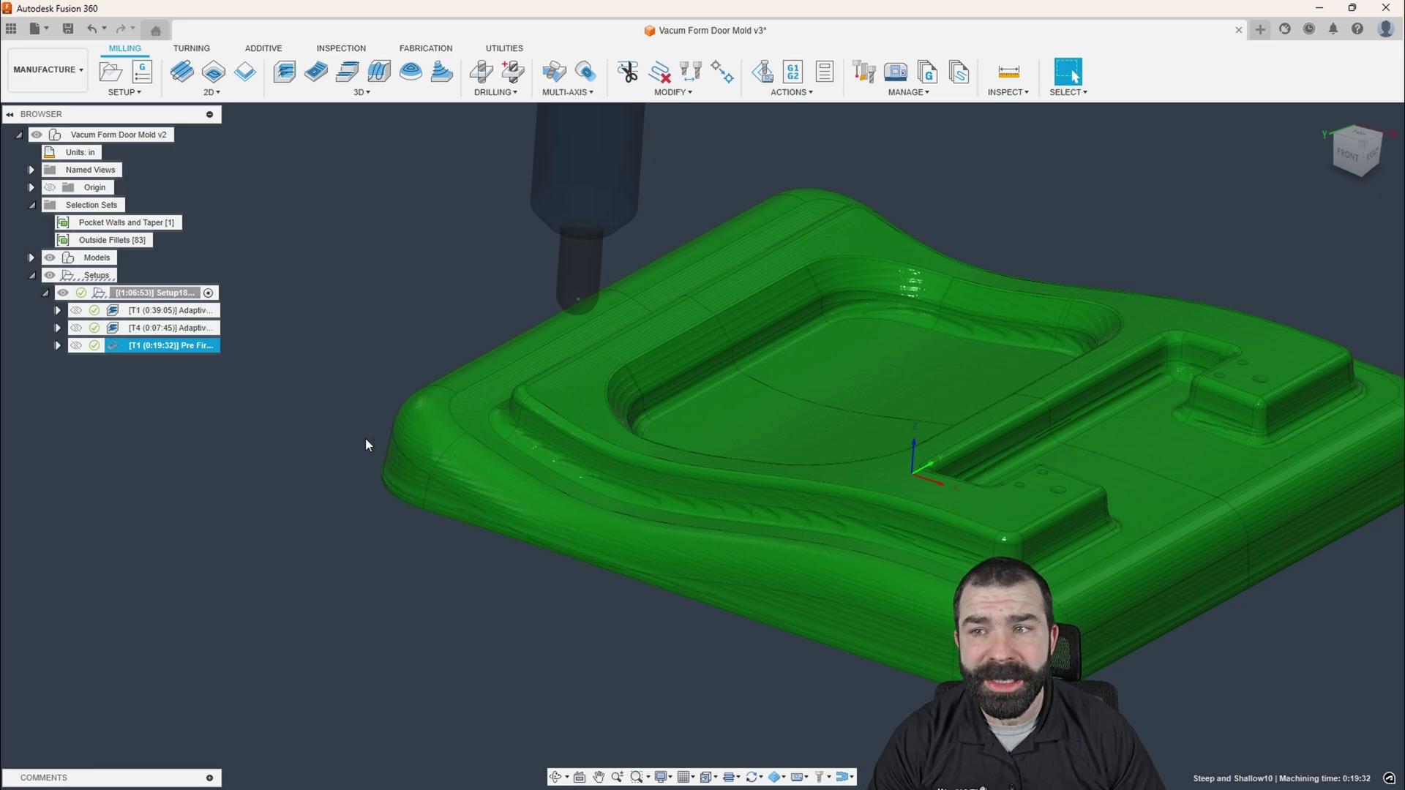
- Create a Geodesic operation driven by the two top U-shaped faces and generate it (0:05:42)
click(360, 92)
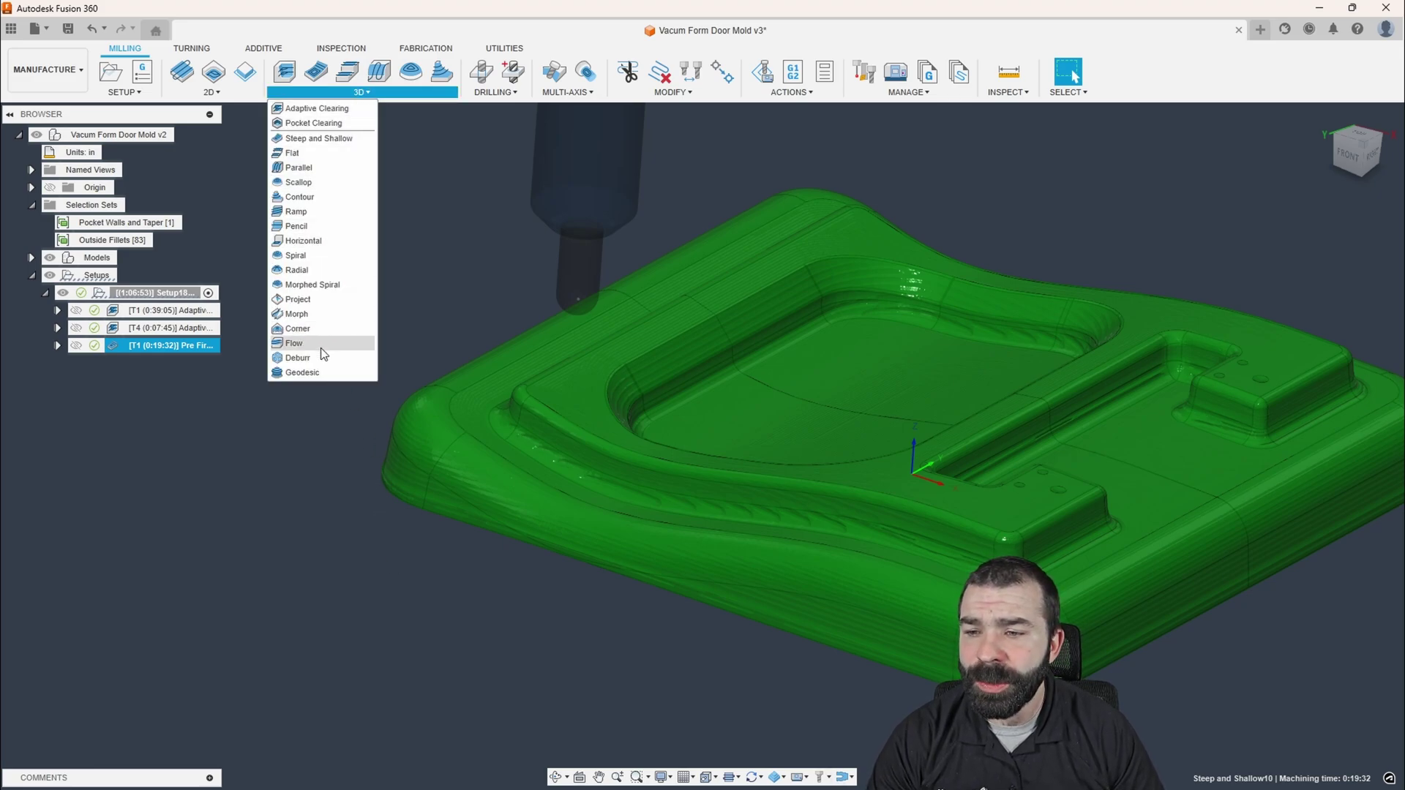
click(314, 371)
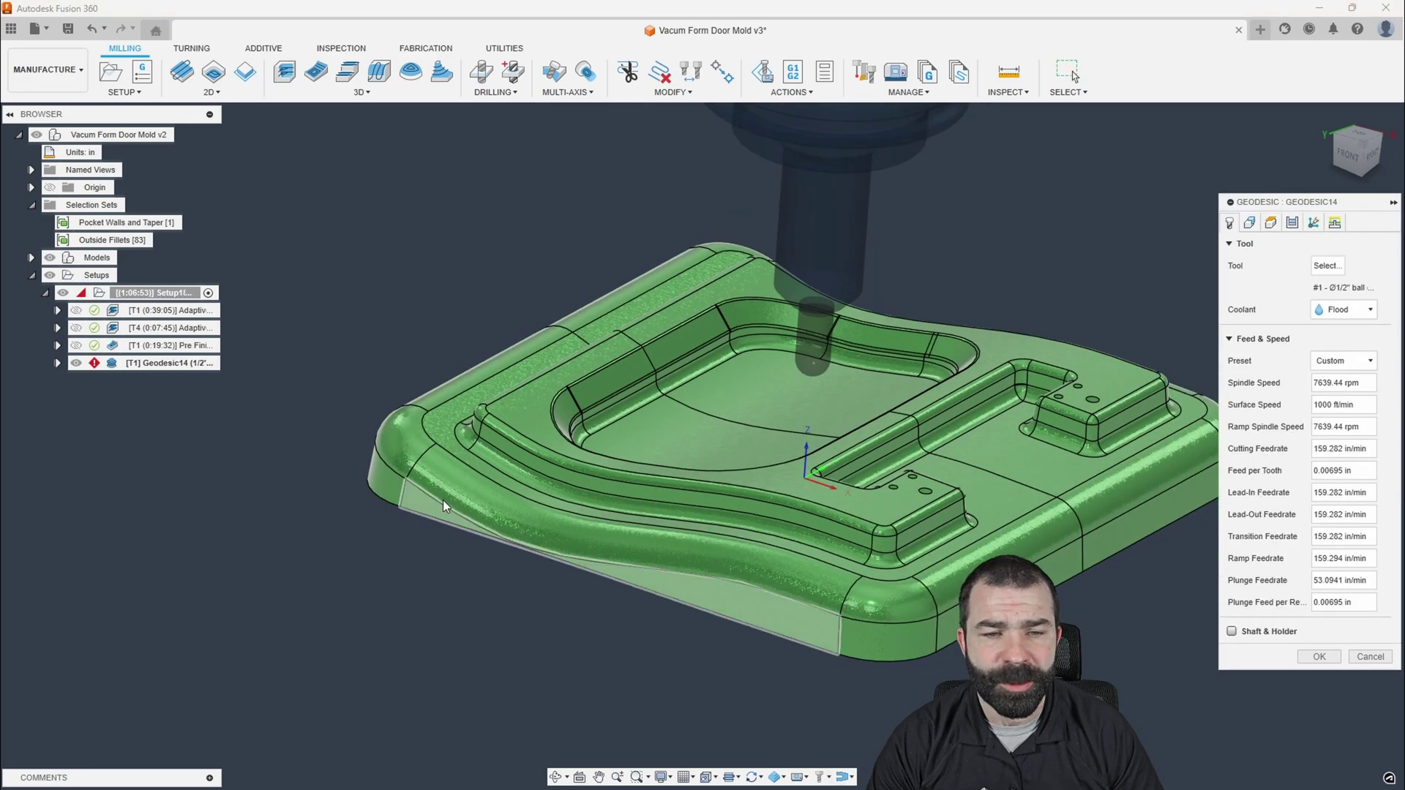
click(1249, 223)
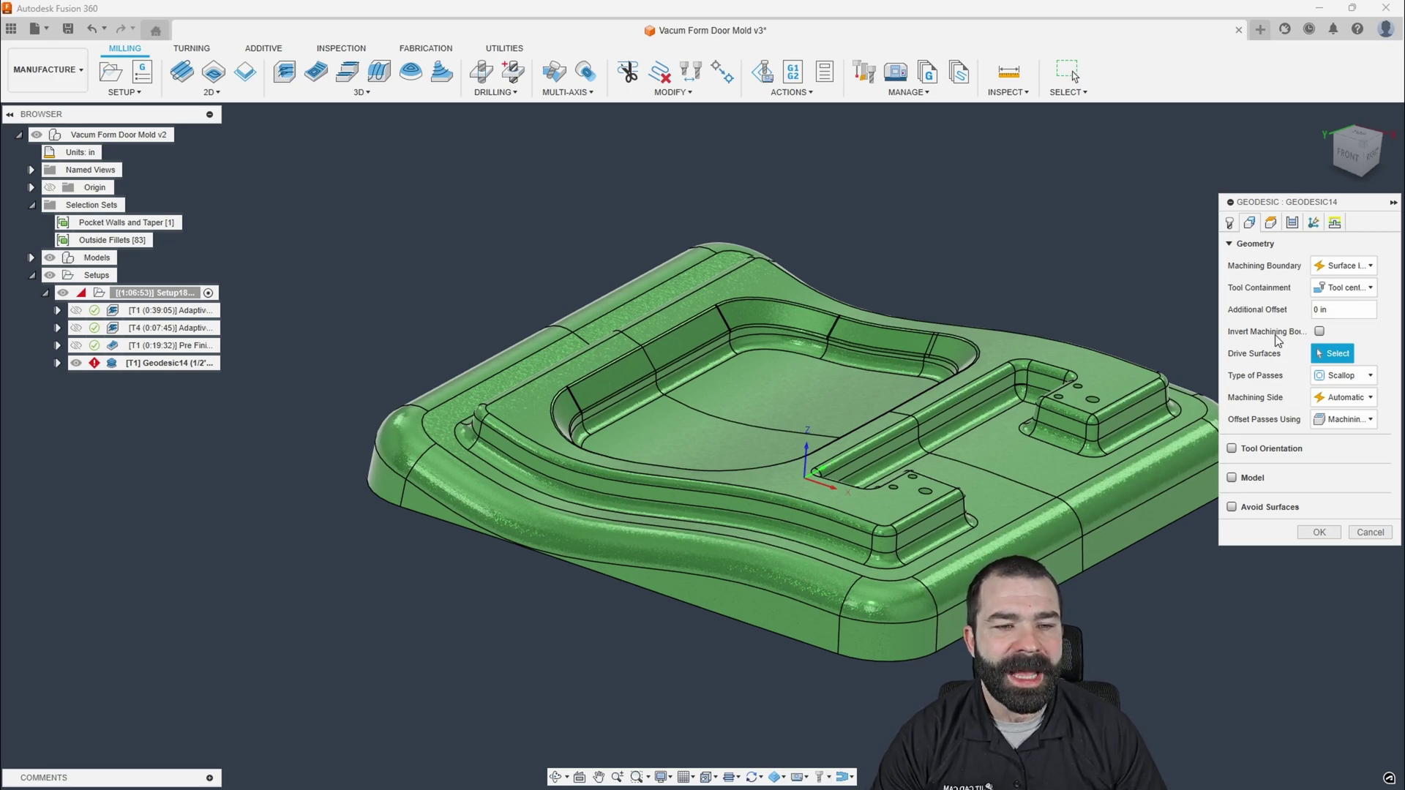
click(986, 348)
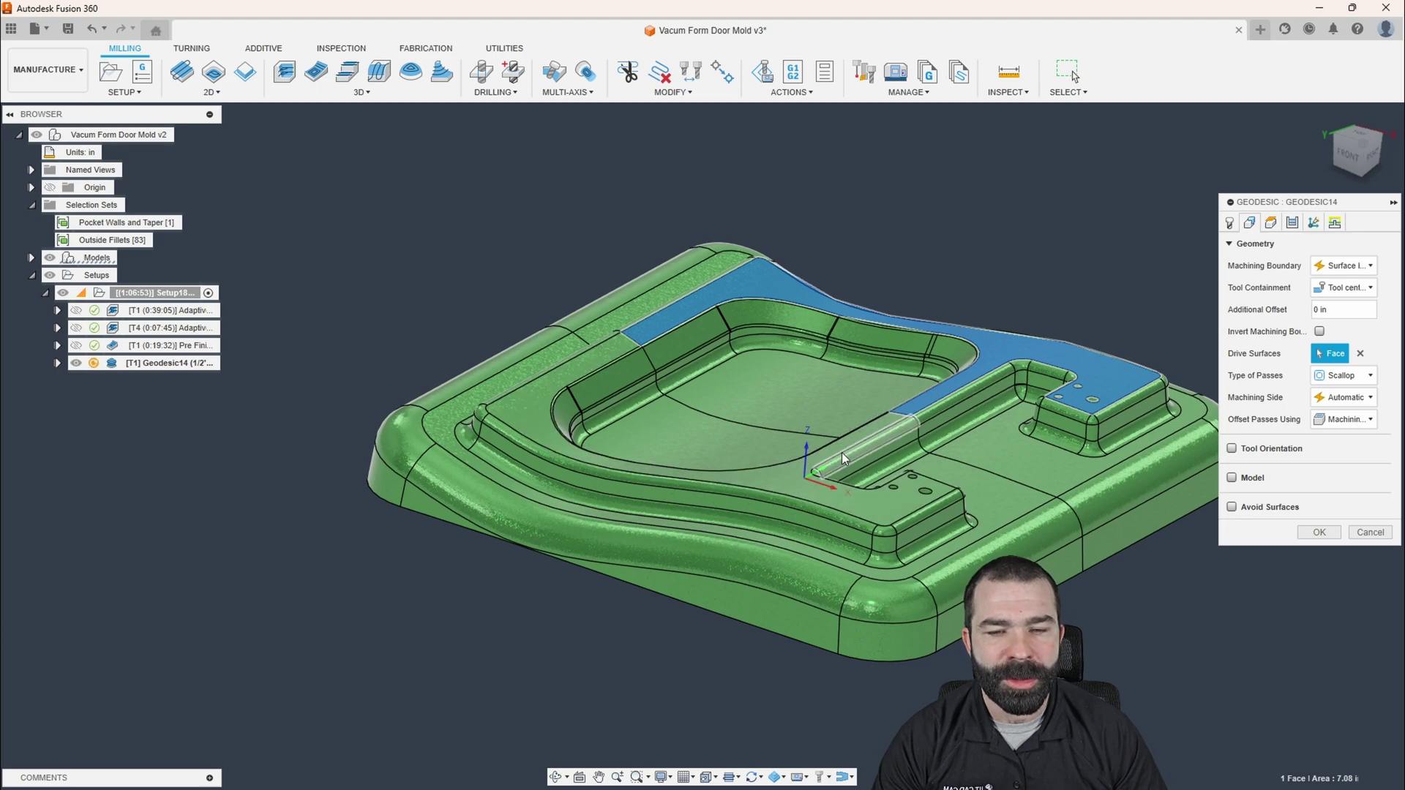
click(815, 486)
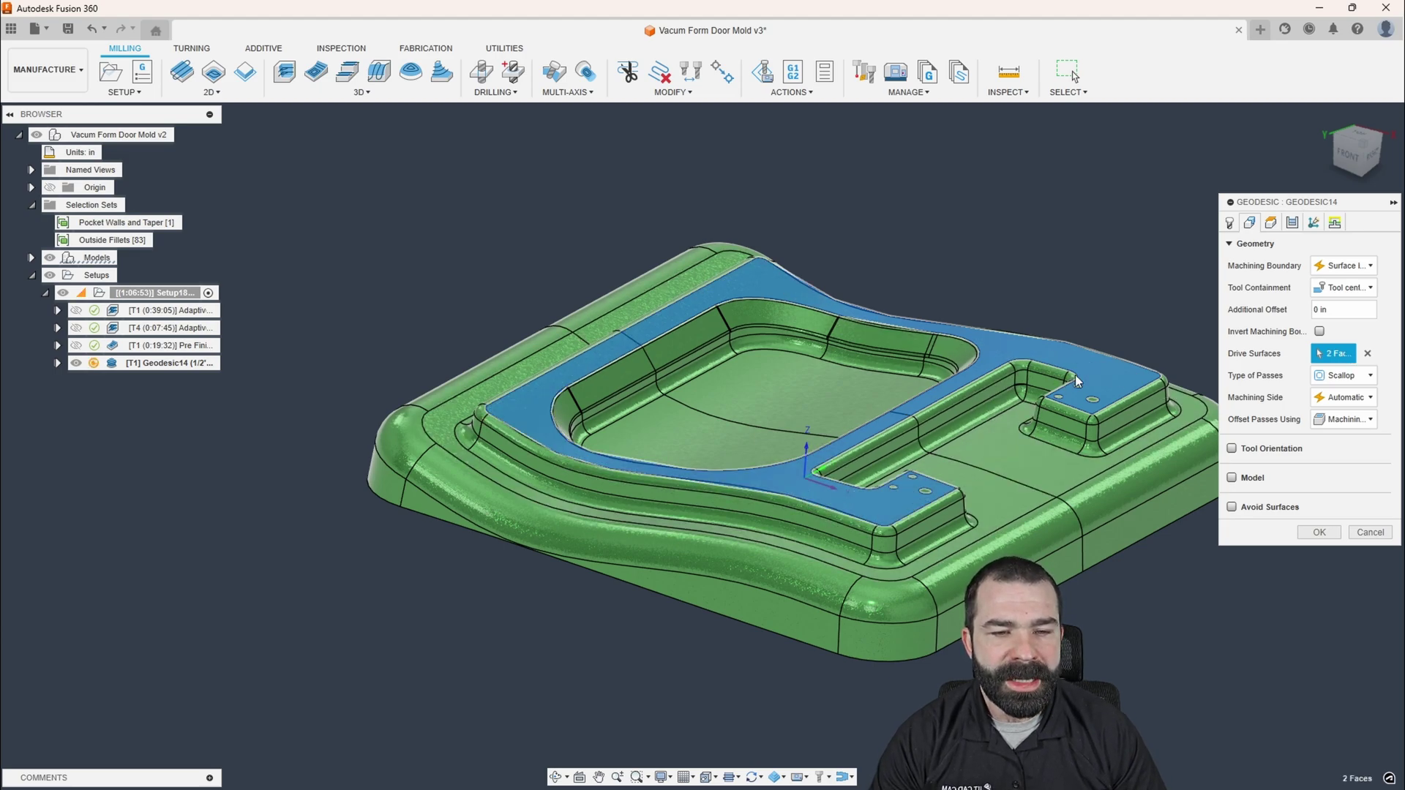
scroll(1082, 379, up, 1)
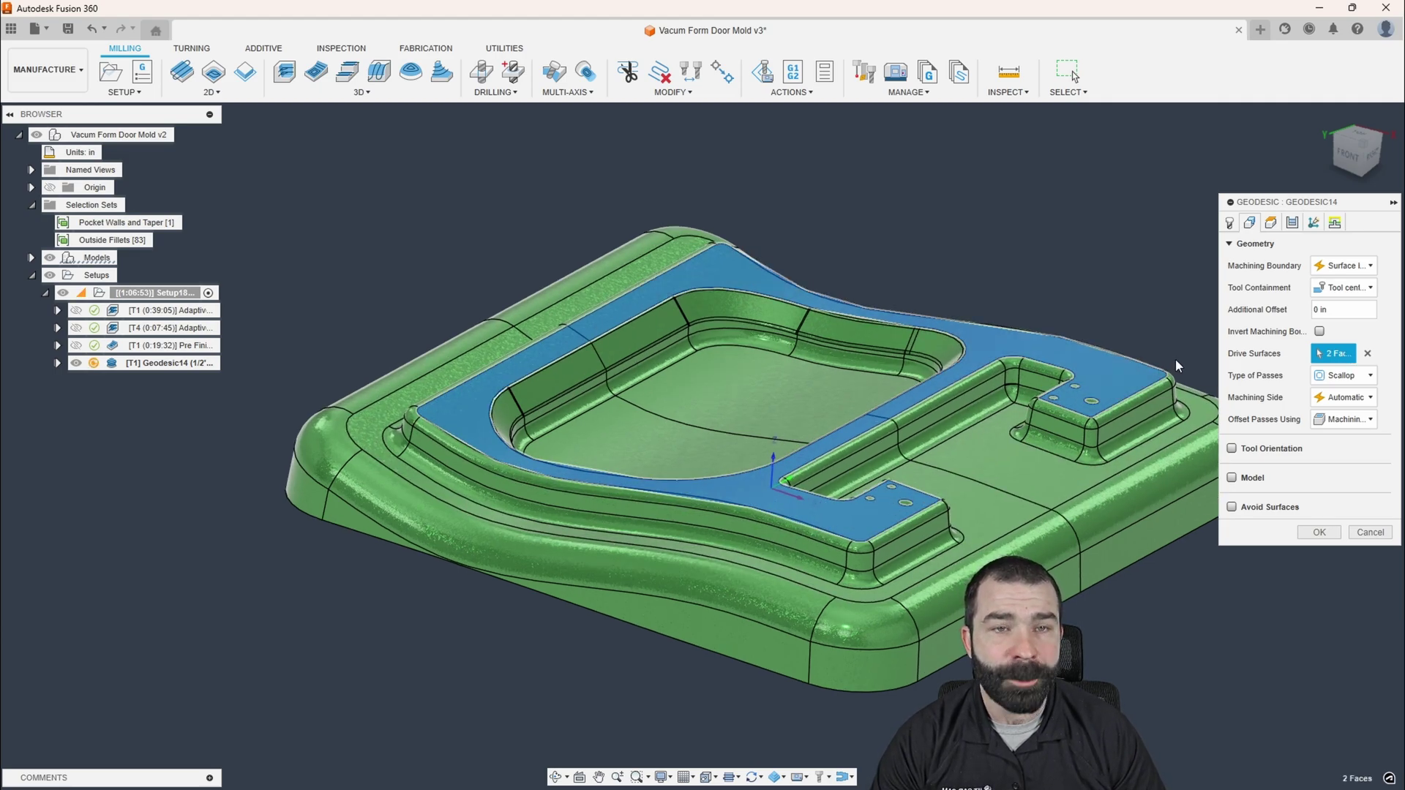
click(1291, 224)
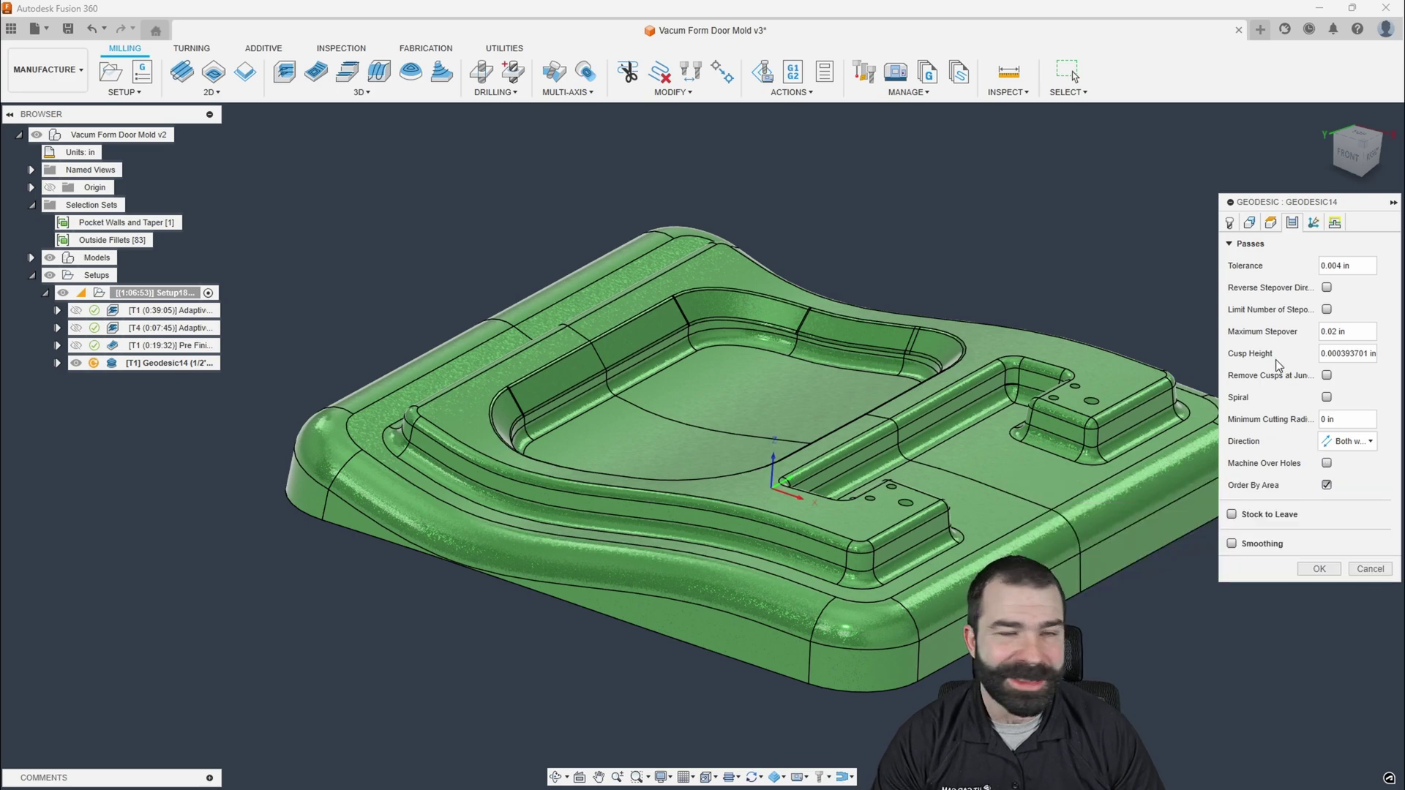
click(1303, 573)
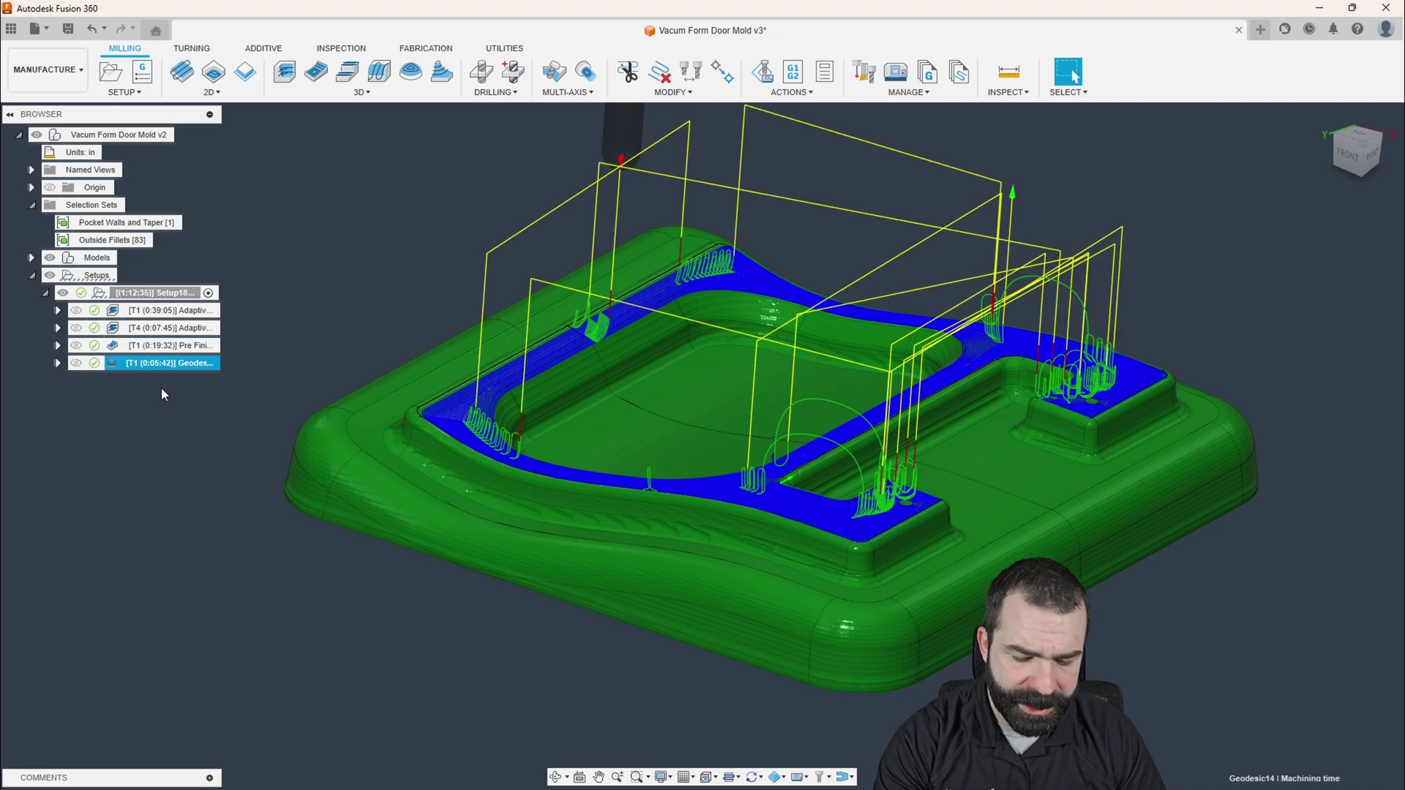
shift+middle_drag(556, 366, 570, 453)
click(1073, 75)
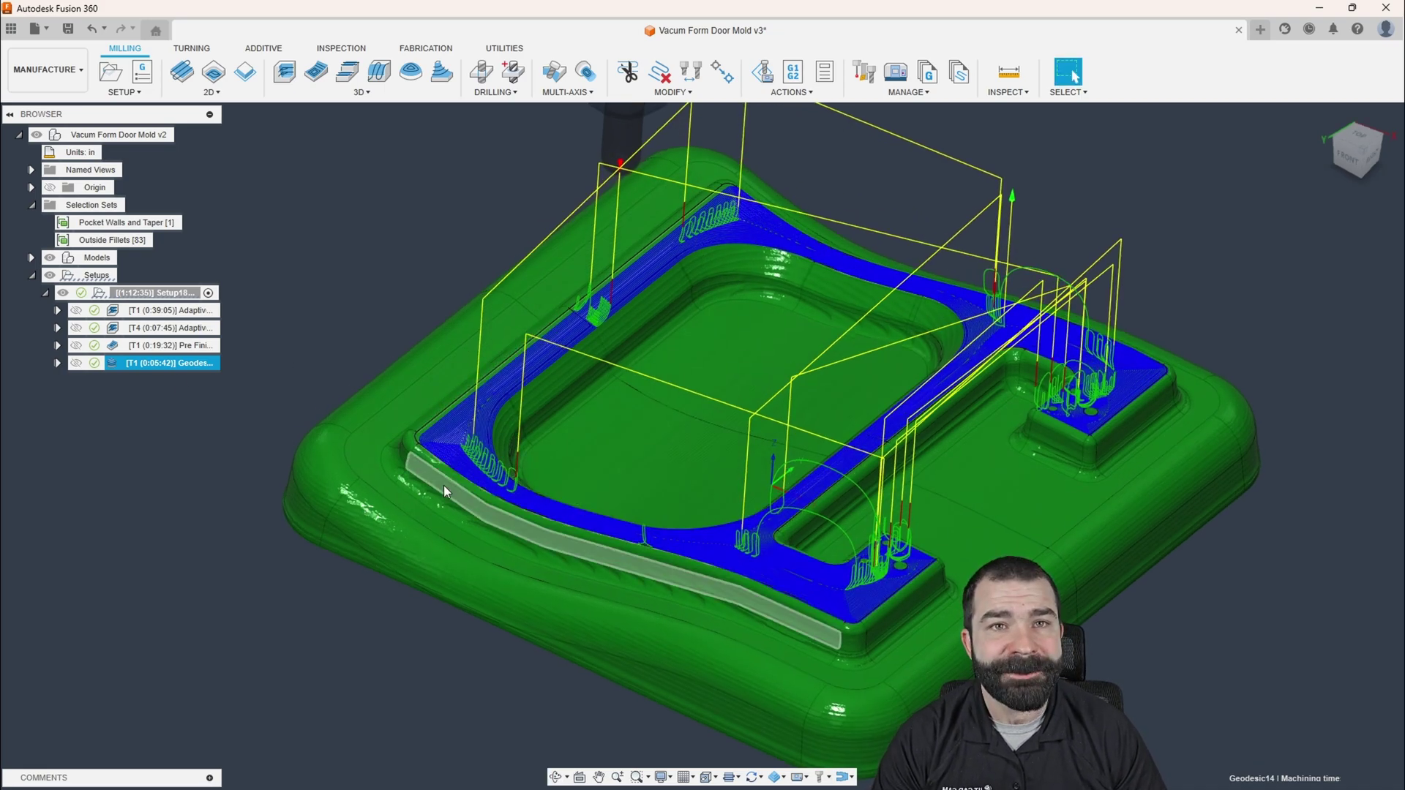
scroll(802, 450, up, 4)
scroll(812, 475, down, 5)
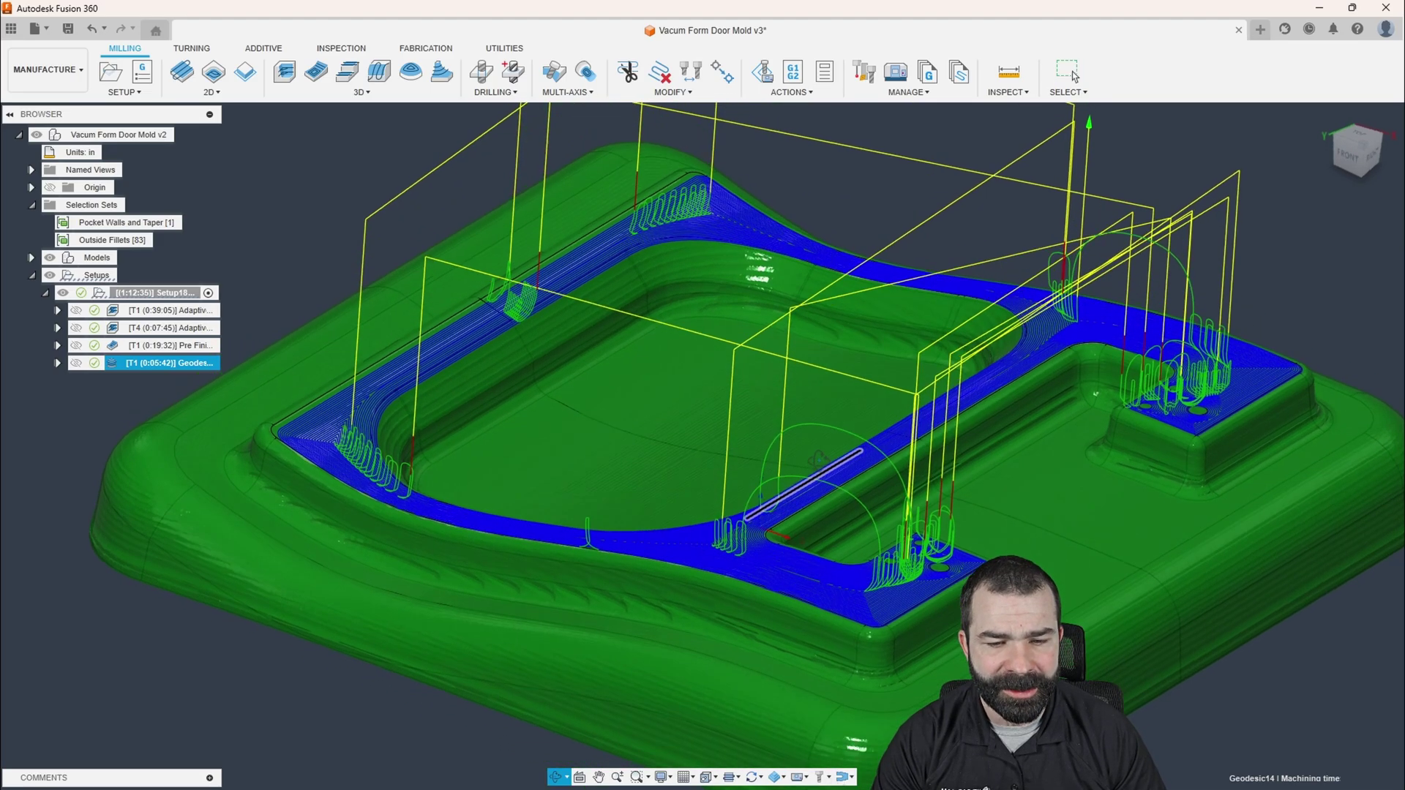
scroll(739, 543, up, 6)
scroll(740, 549, up, 3)
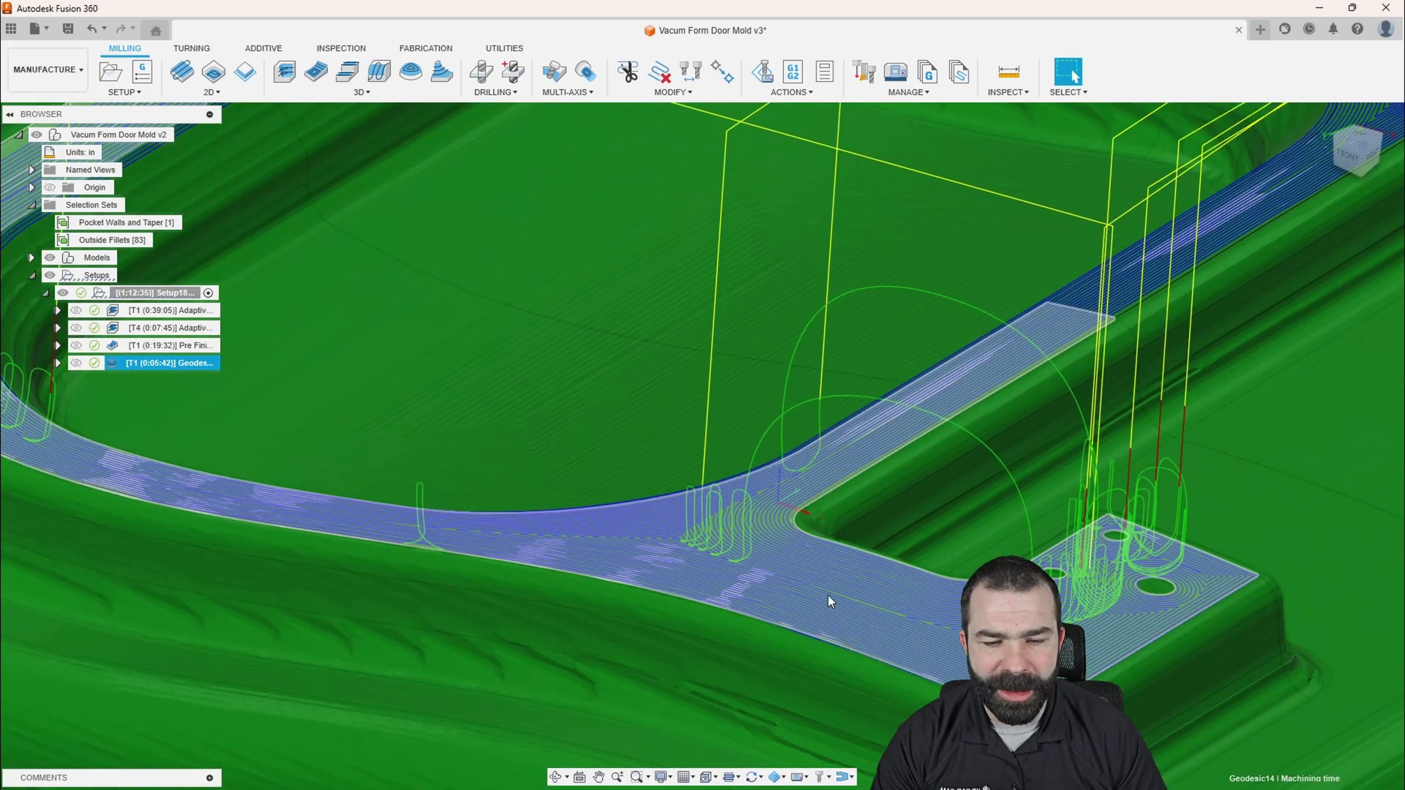
scroll(827, 530, down, 5)
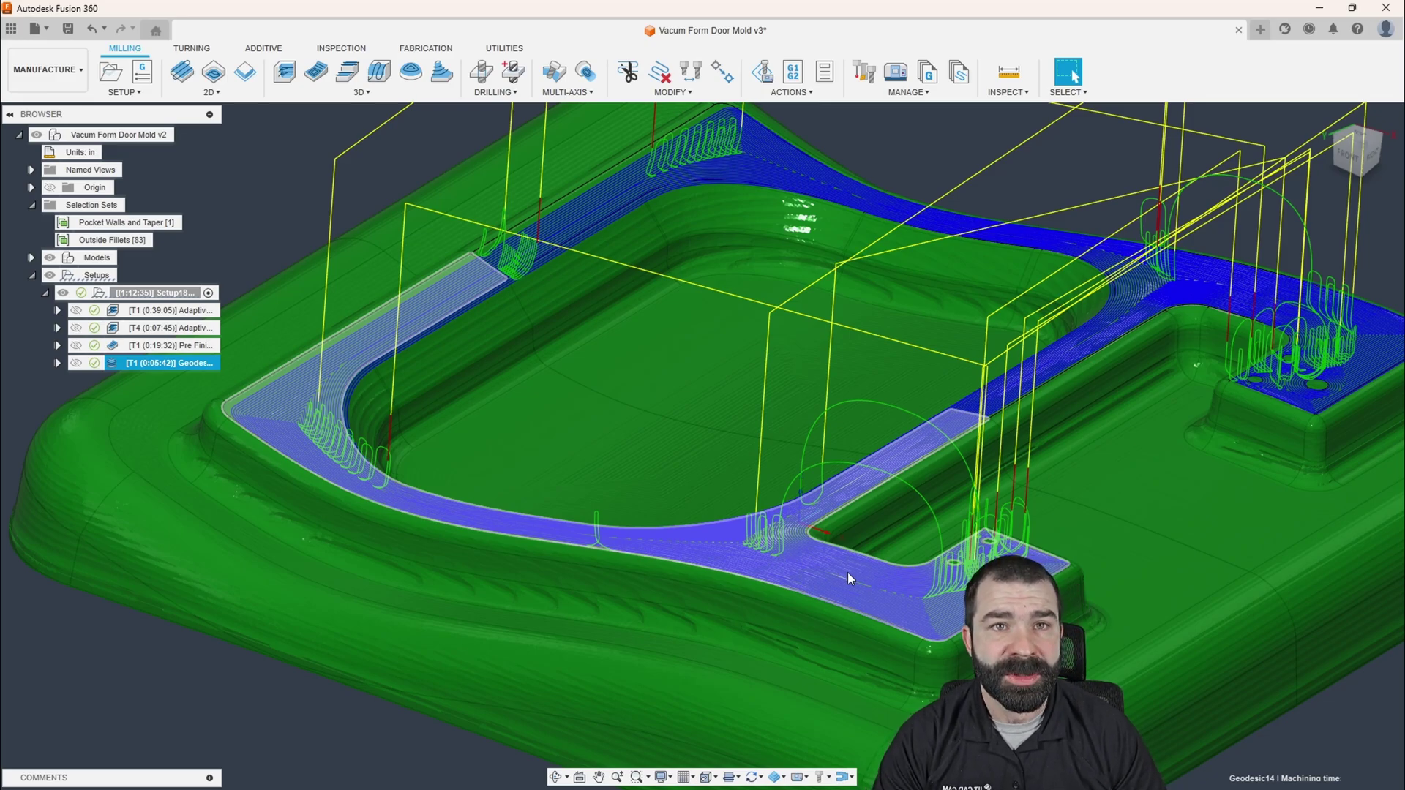
- Enable Machine Over Holes on the Geodesic operation and regenerate it (0:13:10)
double_click(117, 363)
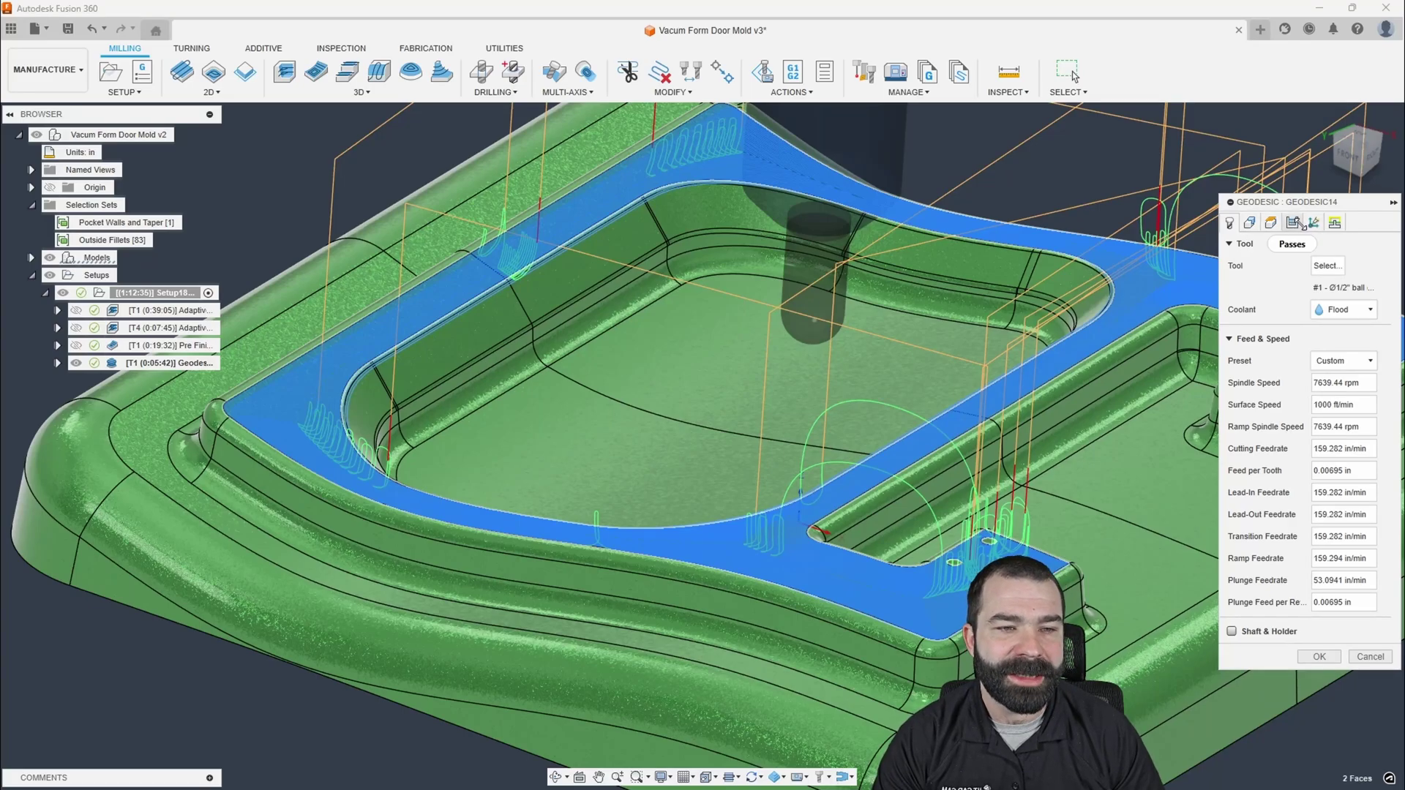
click(1294, 223)
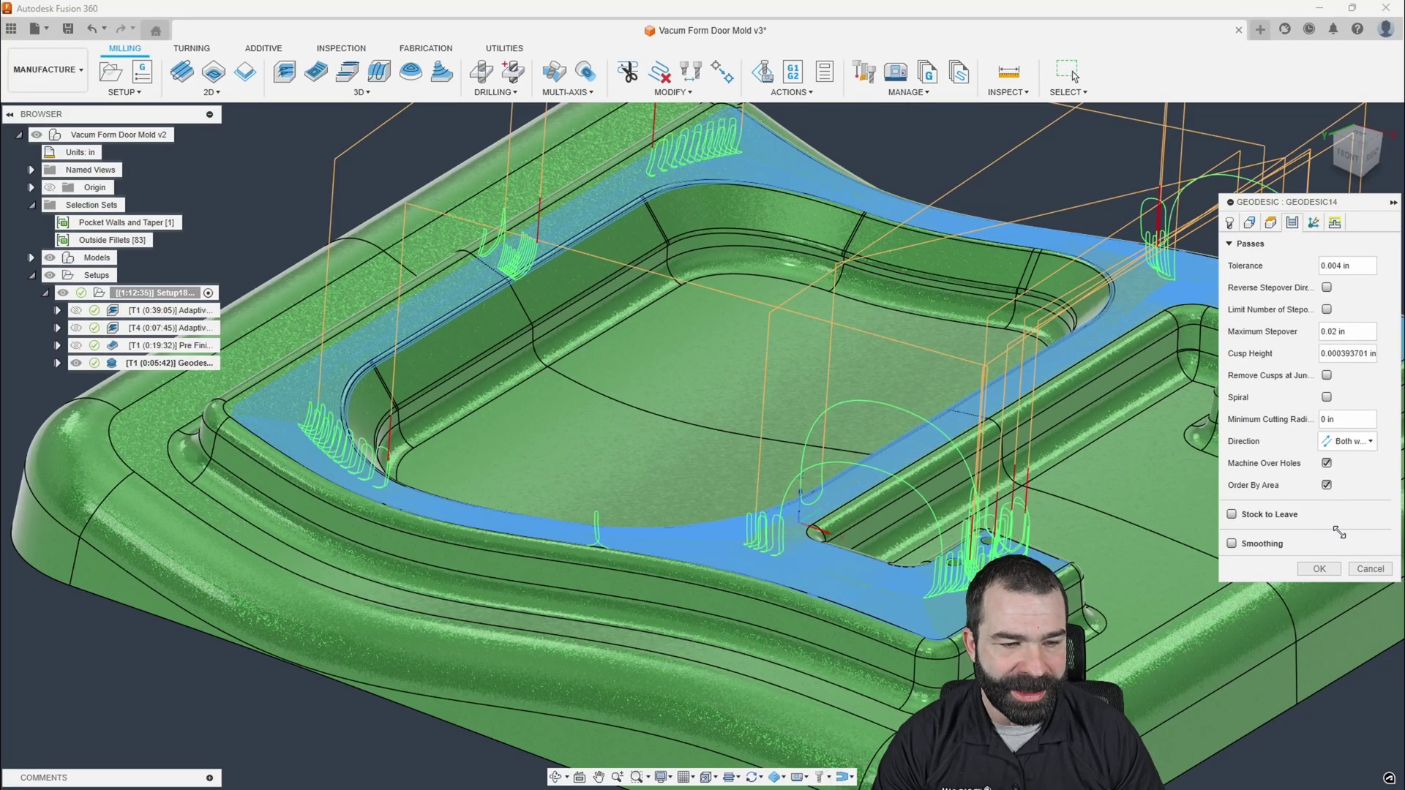
click(1327, 464)
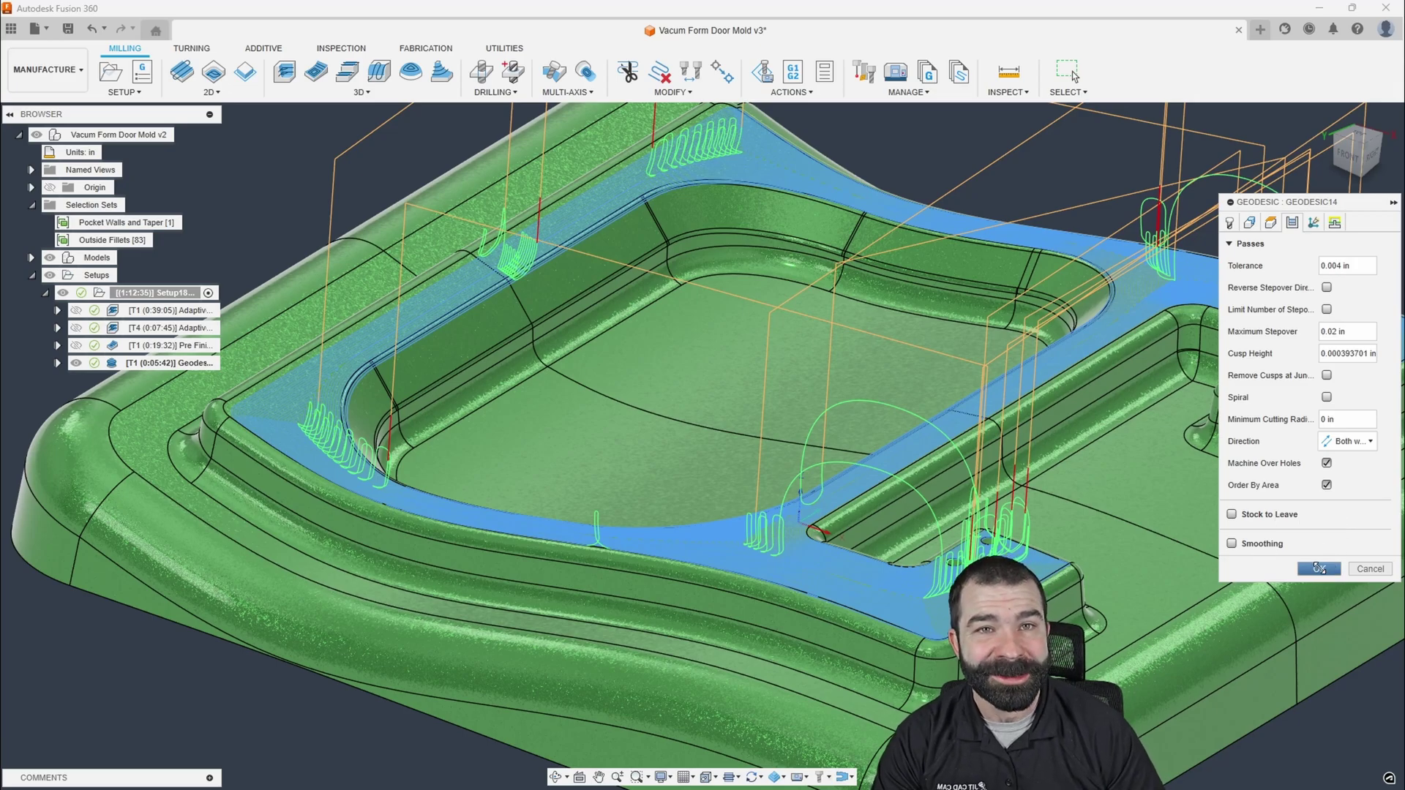
click(1320, 569)
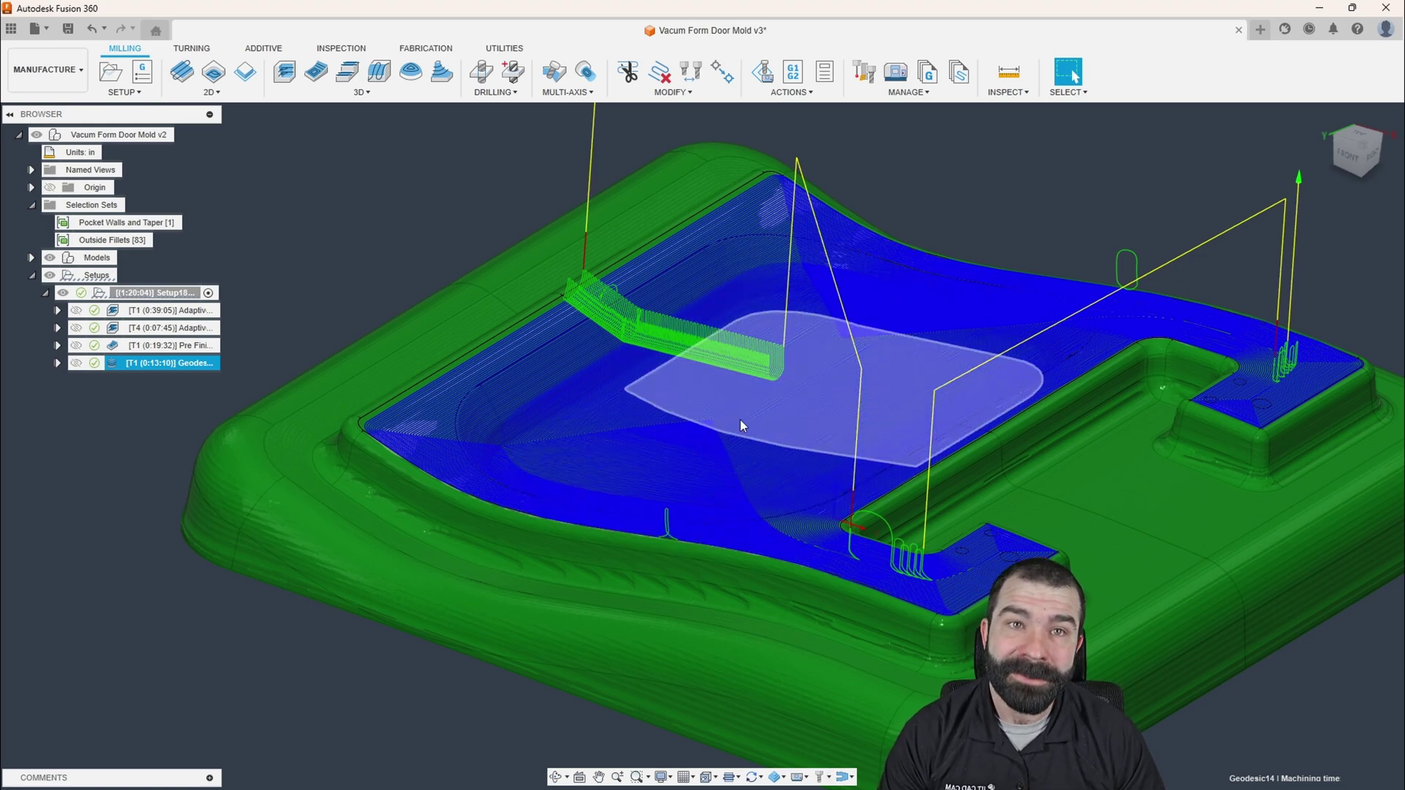
- Limit Geodesic14 with a selected boundary of the outer face edge and inner pocket loop, then regenerate it
double_click(111, 364)
click(1250, 223)
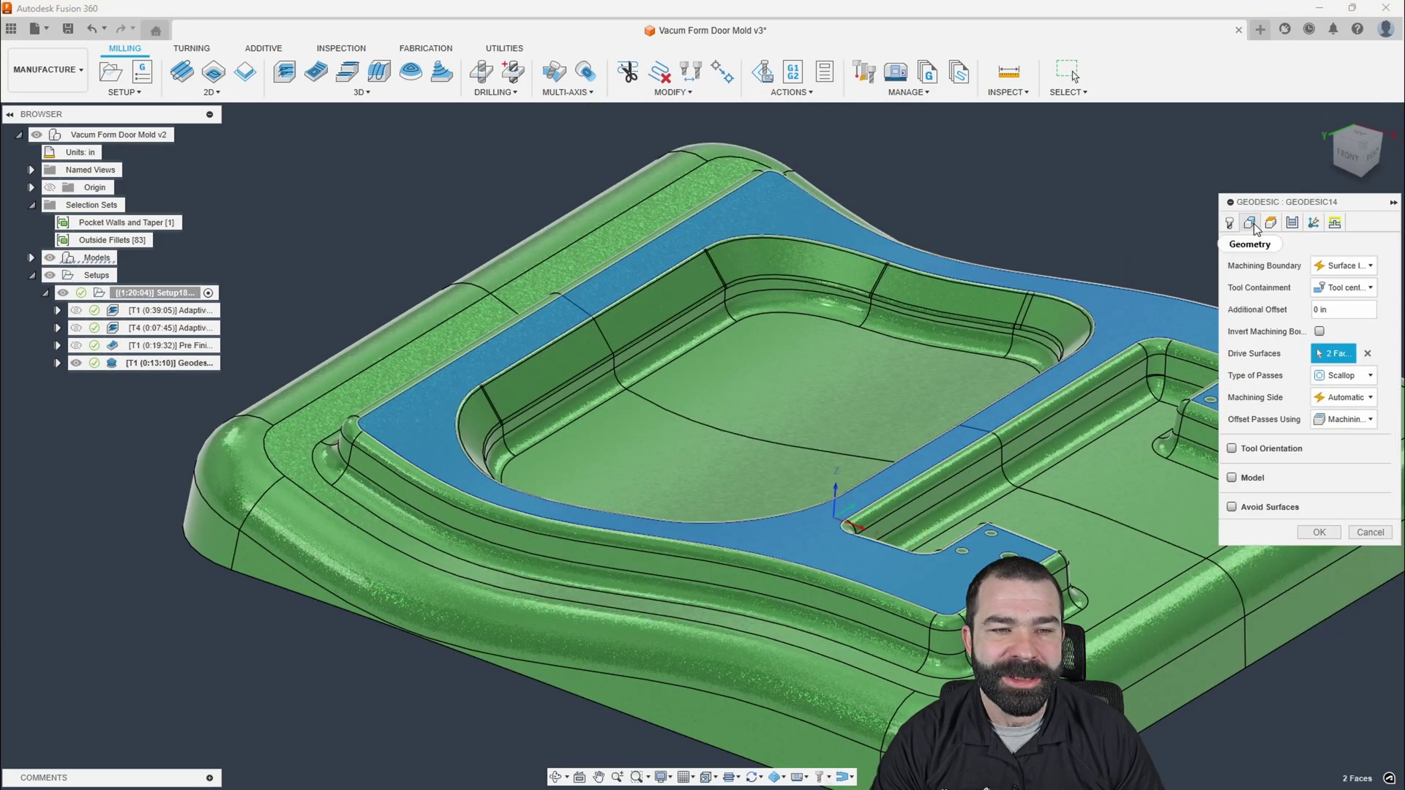
click(1344, 266)
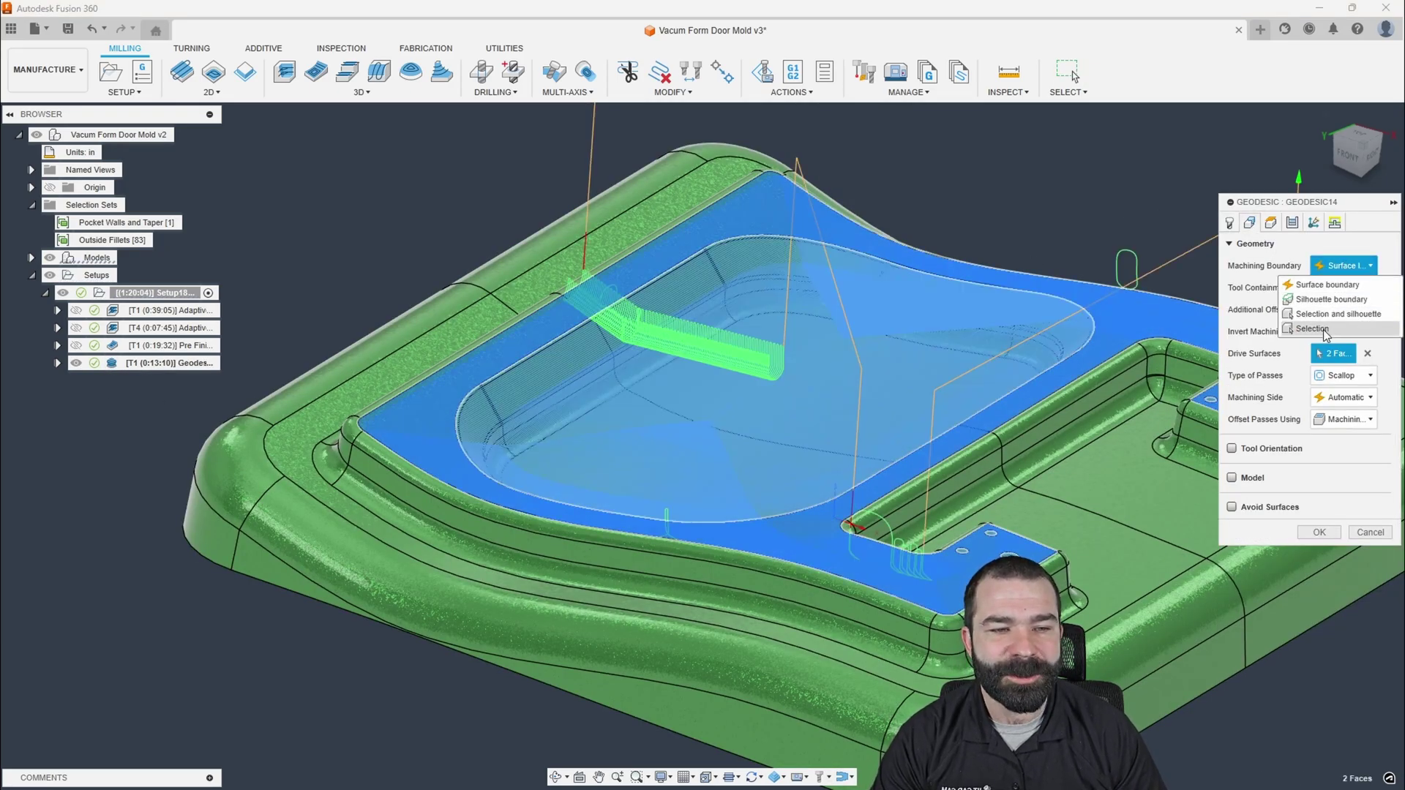
click(1312, 328)
click(1036, 401)
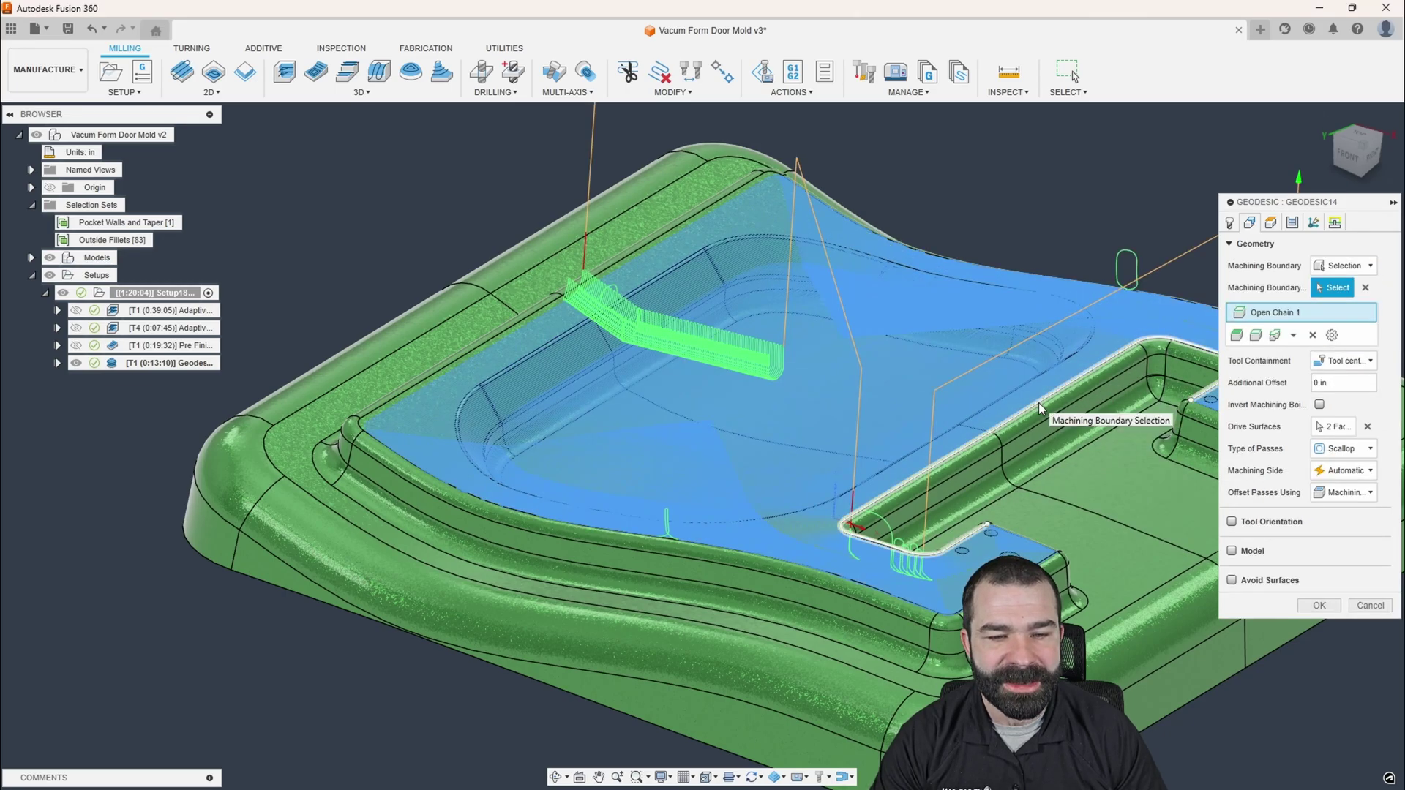
click(1039, 403)
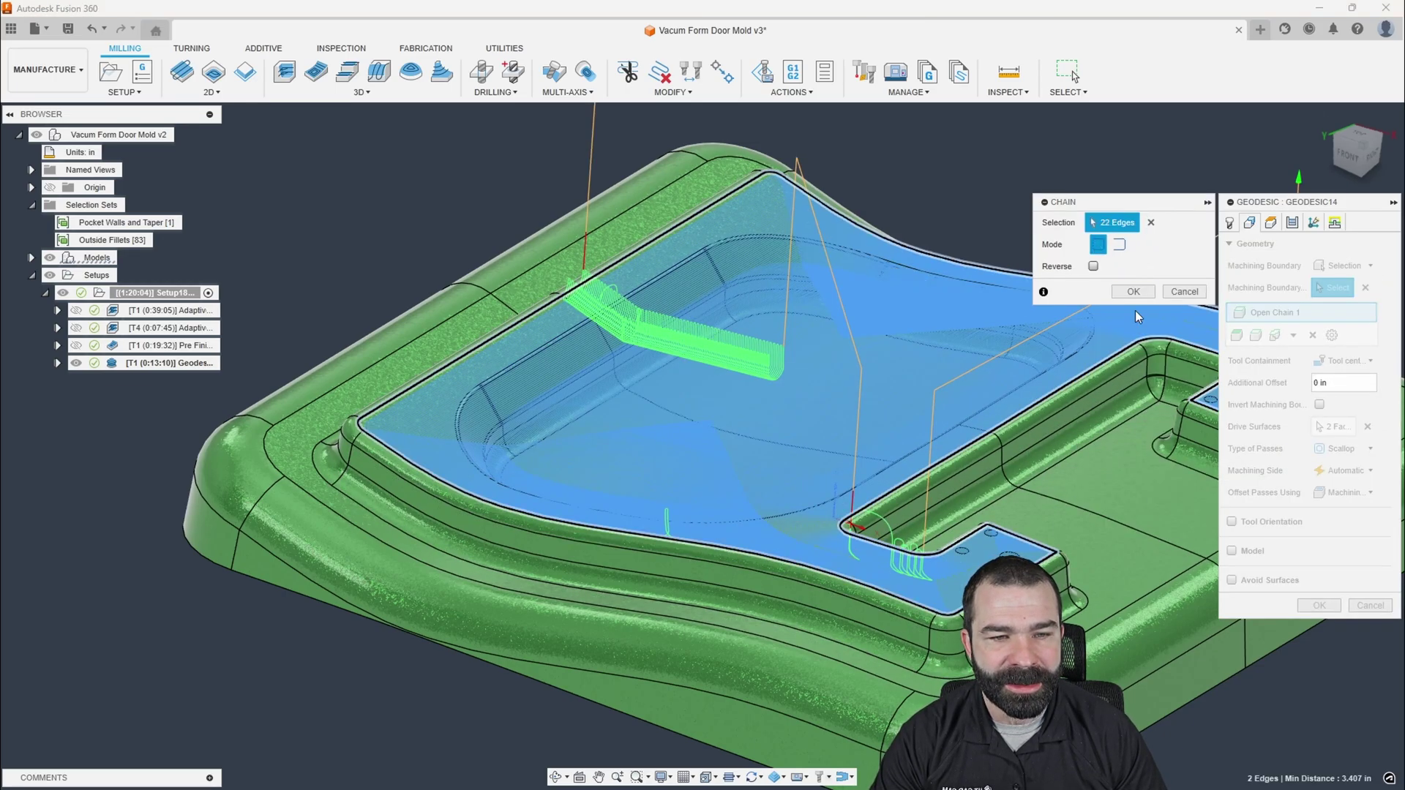
click(1133, 291)
click(956, 431)
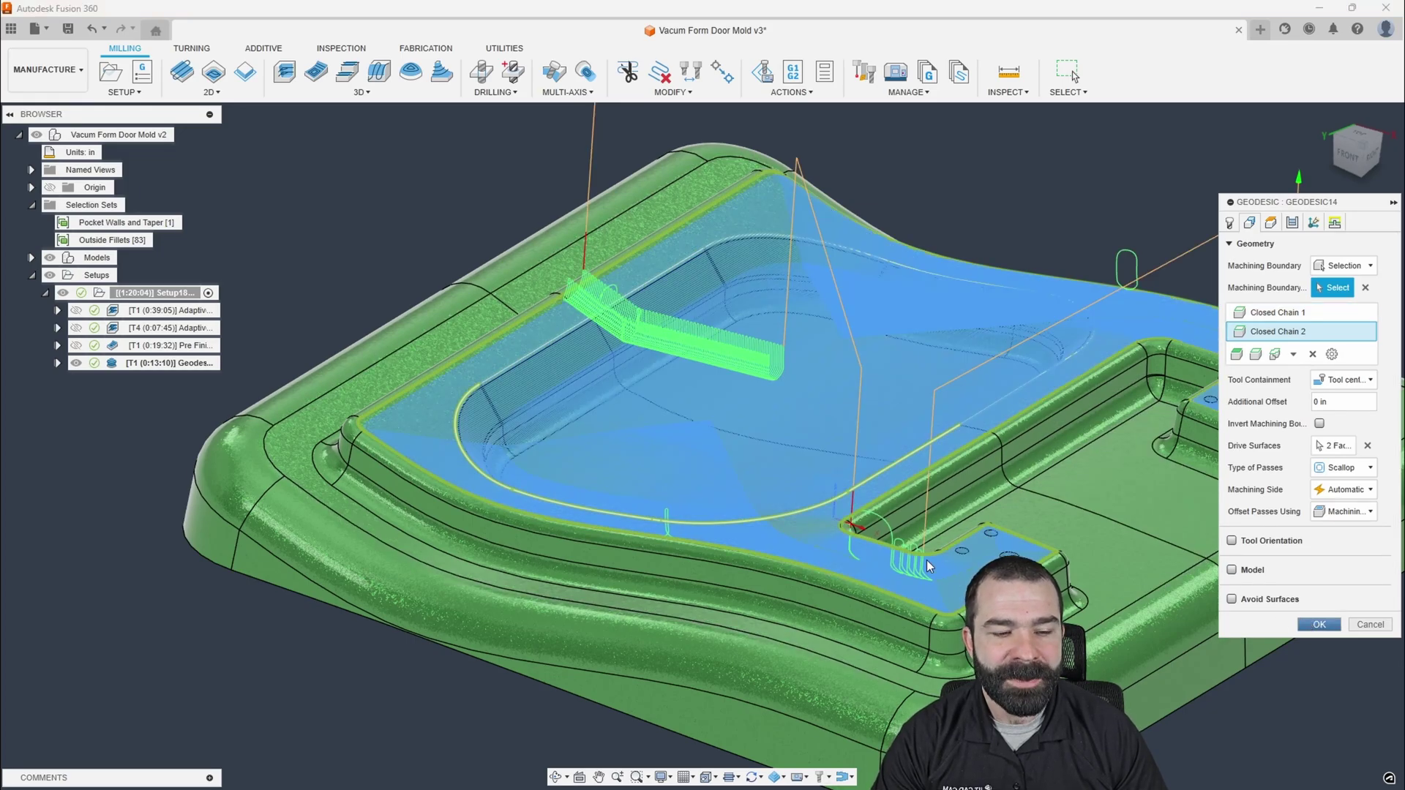
key(Return)
- Zoom in and out to inspect the Geodesic14 scallop passes on the ledge
scroll(919, 545, down, 2)
scroll(842, 508, down, 2)
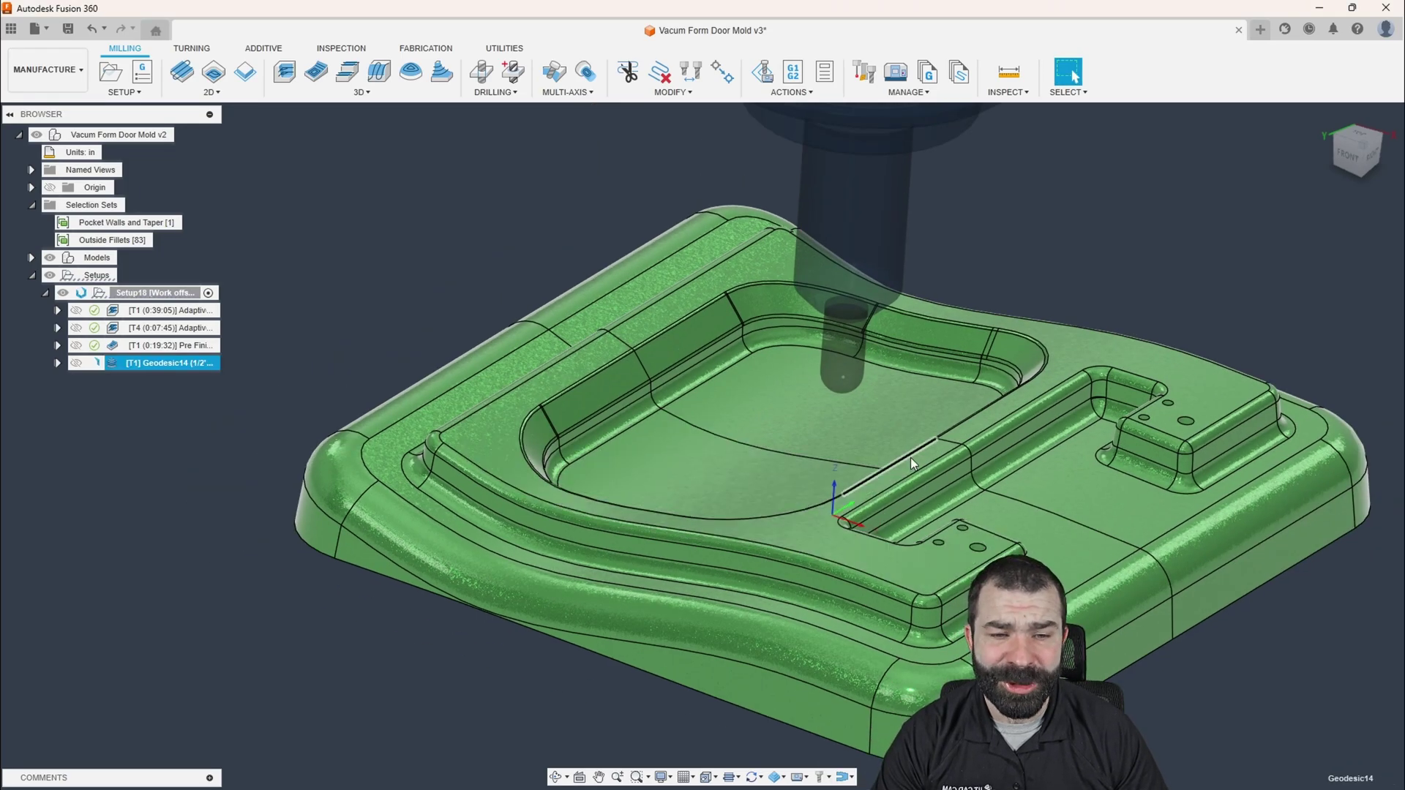
scroll(684, 450, down, 2)
scroll(783, 448, up, 2)
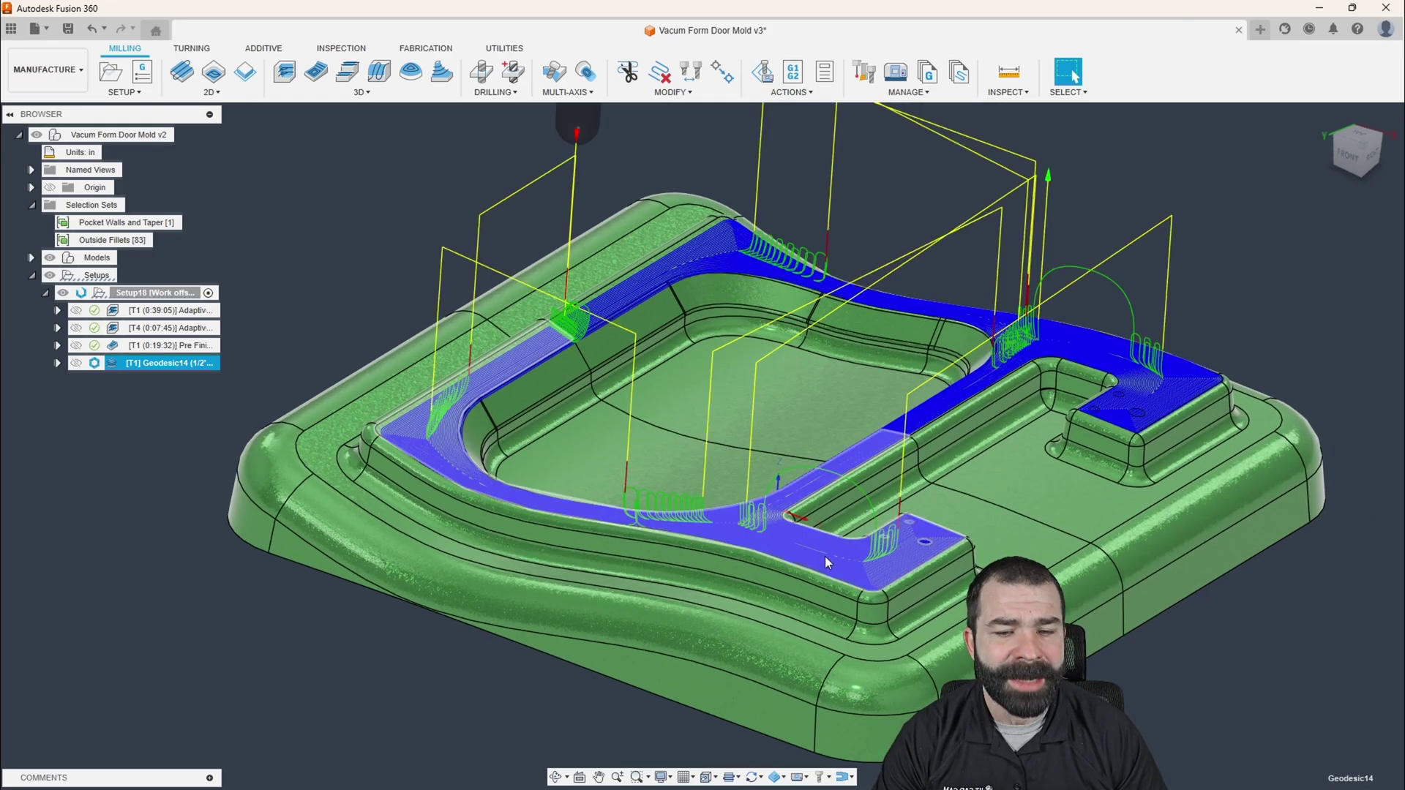
scroll(893, 561, up, 5)
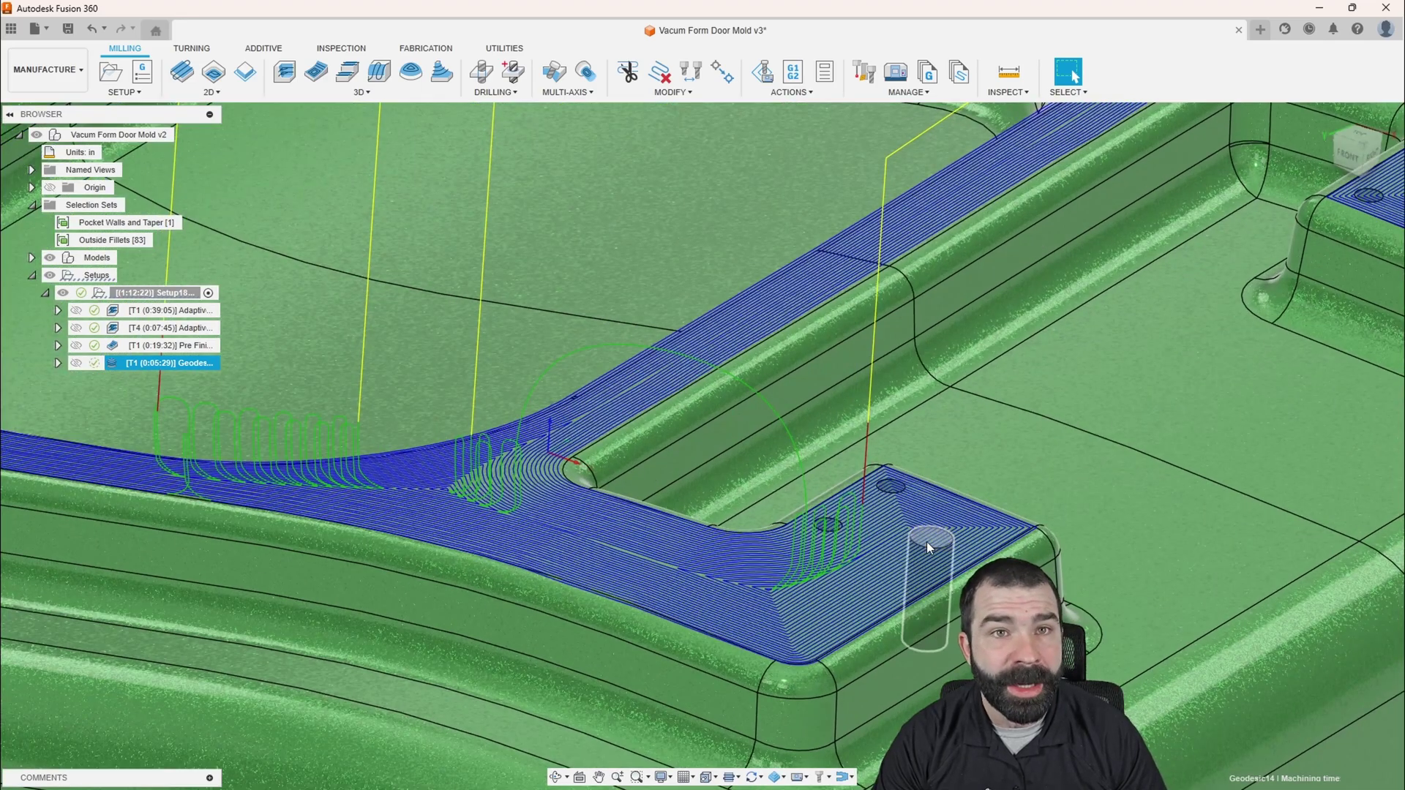
scroll(927, 542, down, 6)
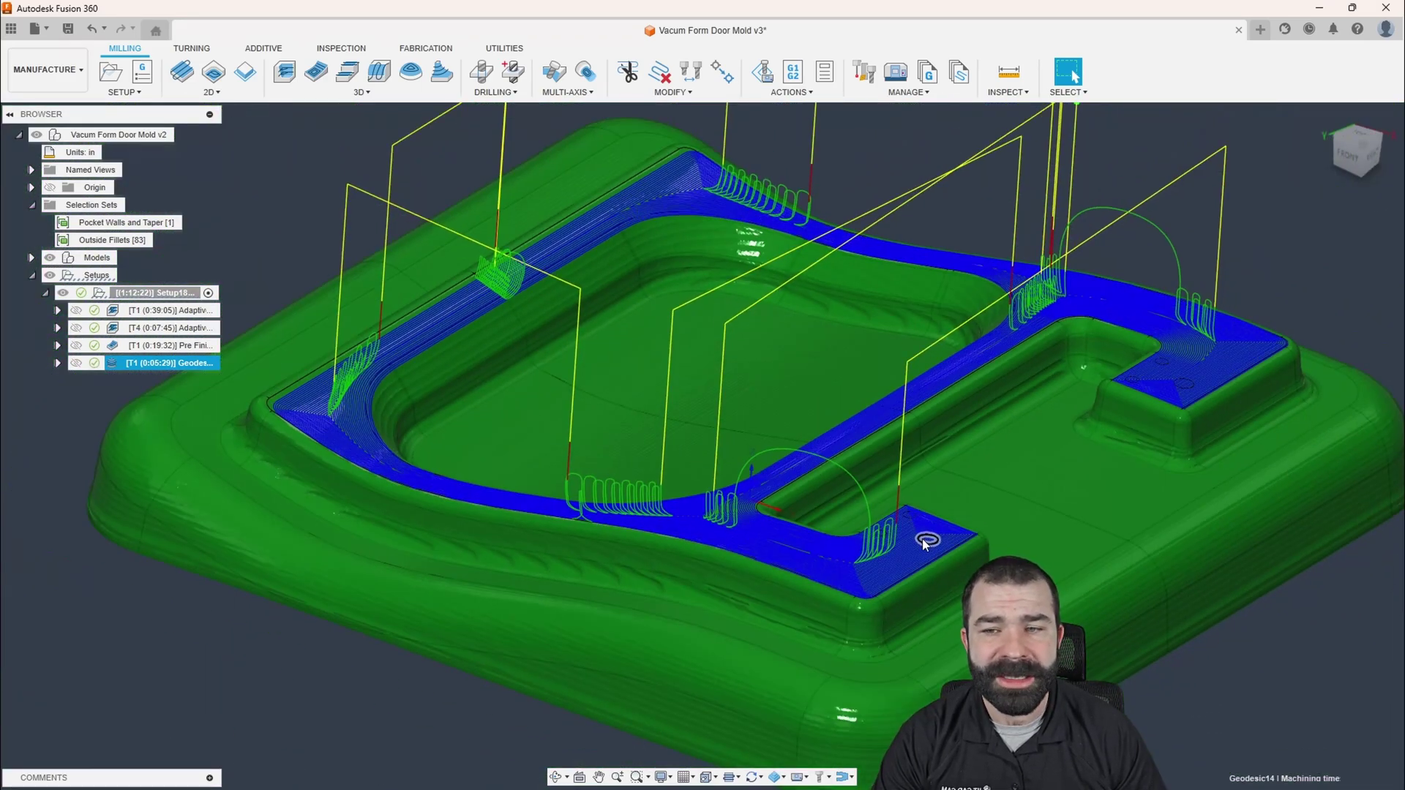
scroll(968, 485, down, 1)
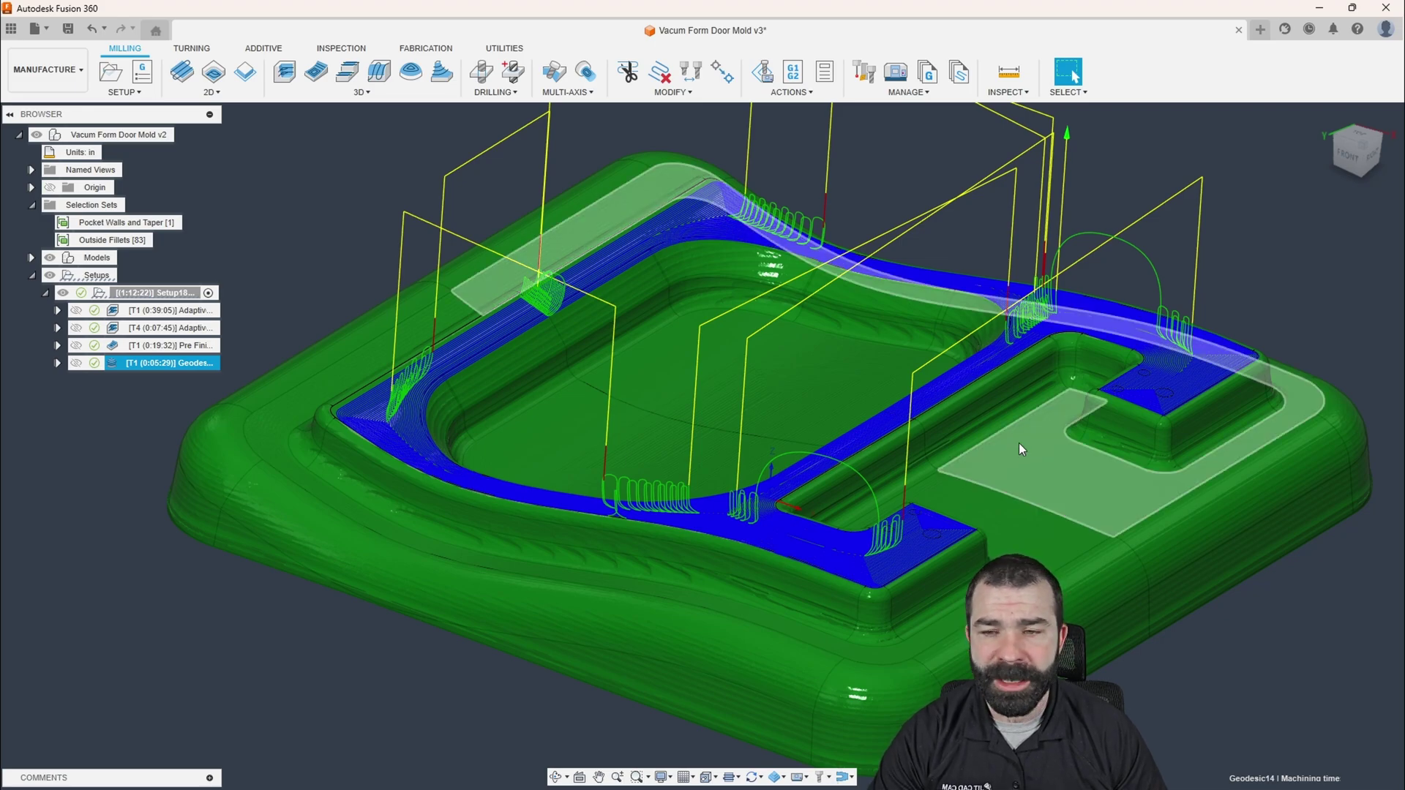
scroll(797, 277, down, 1)
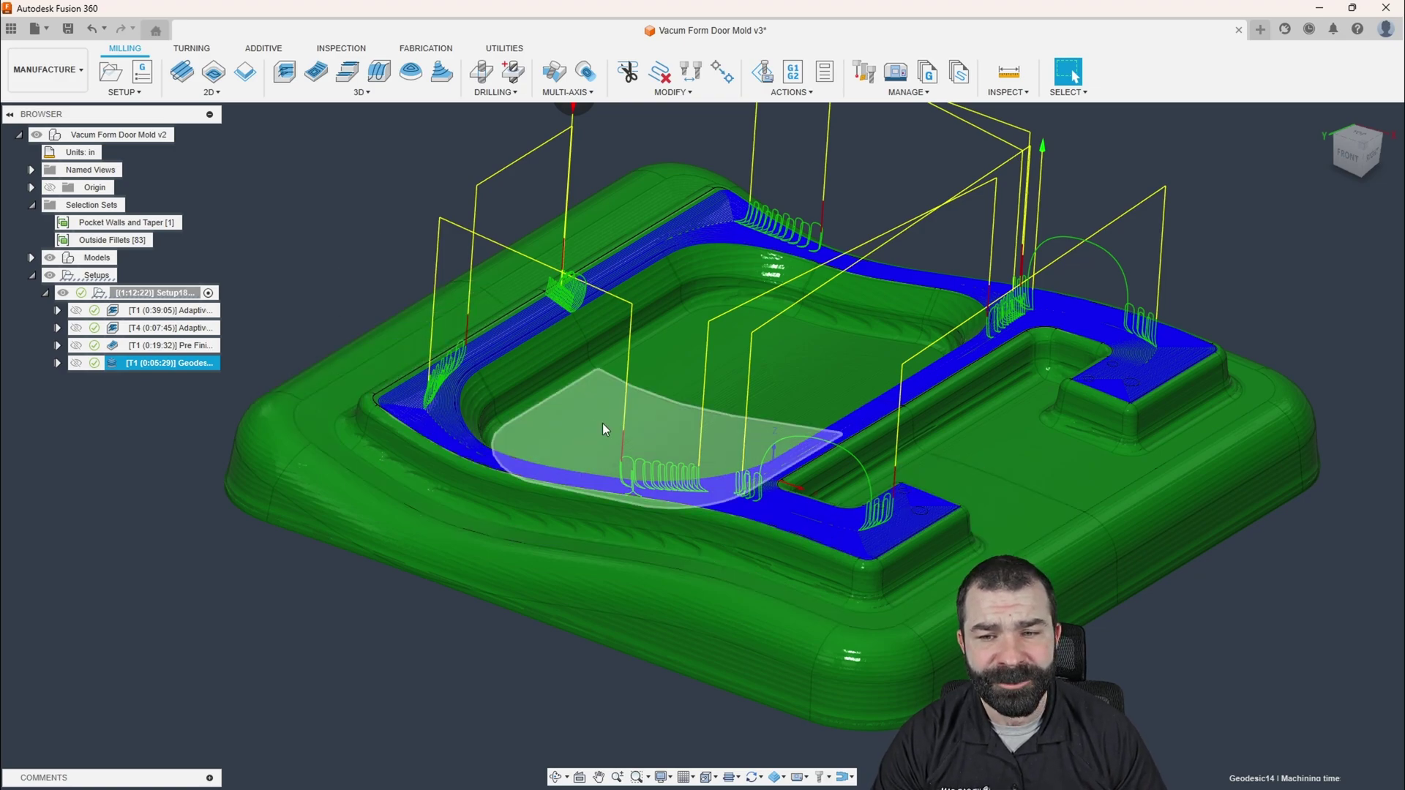
- Create Geodesic15 driven by the two pocket floor faces and generate it
click(358, 91)
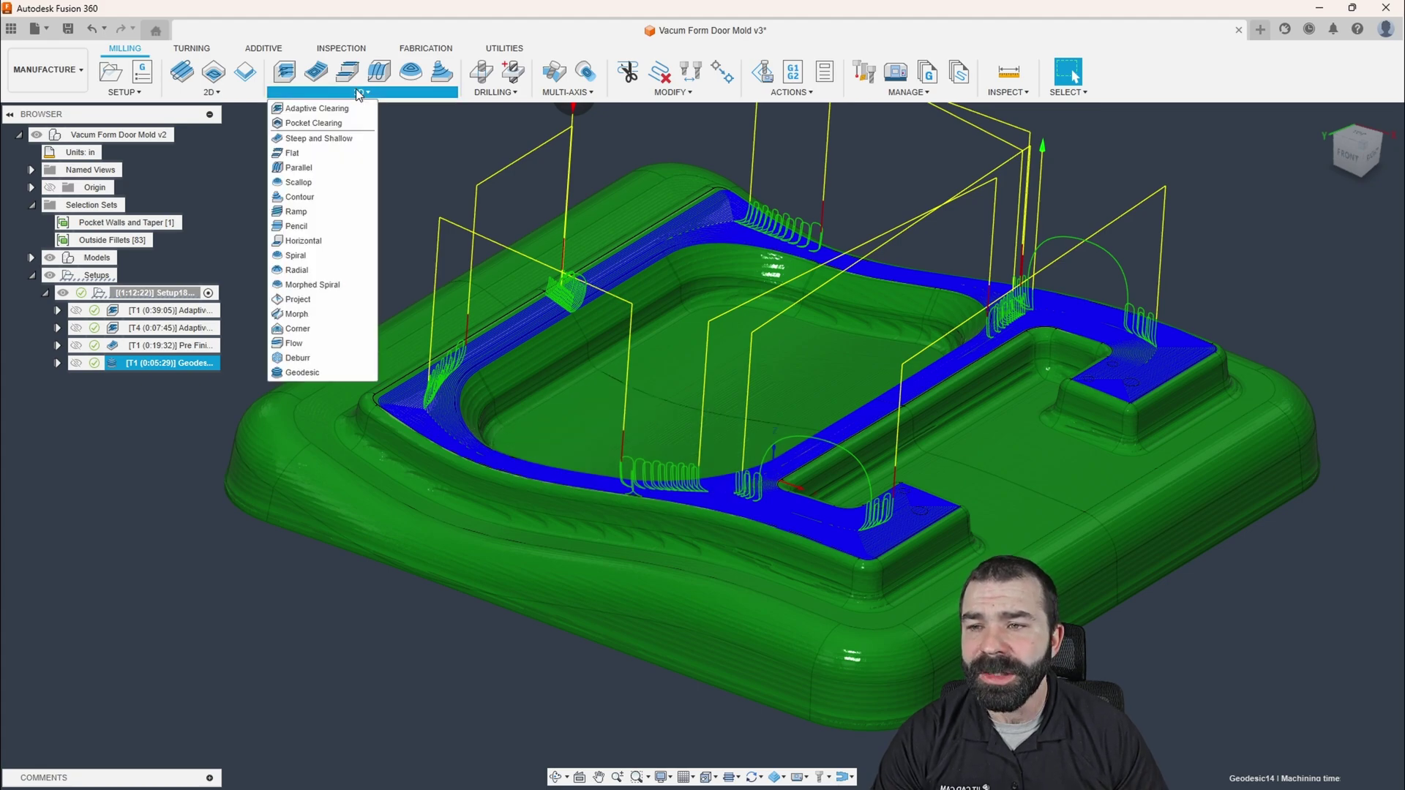
click(337, 373)
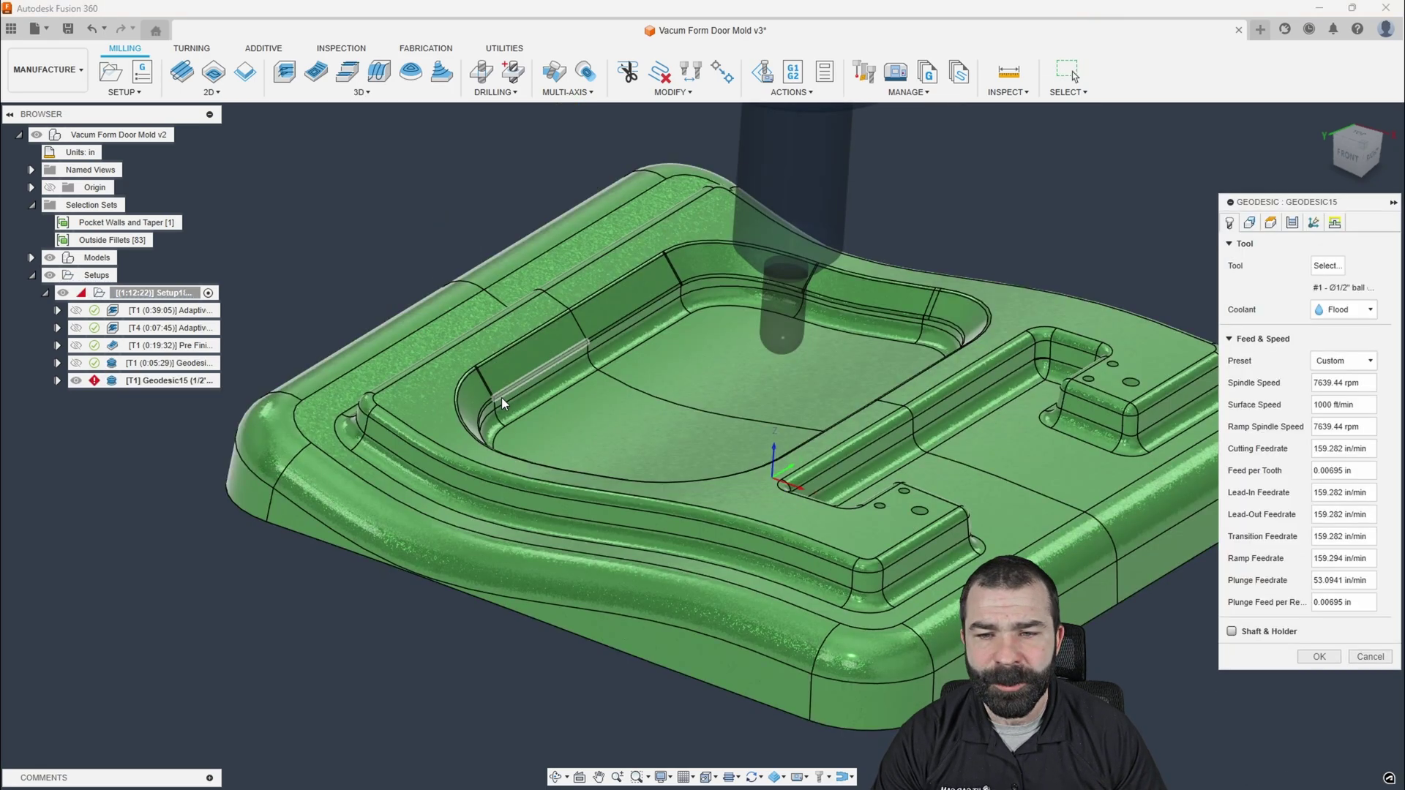
click(774, 428)
click(761, 385)
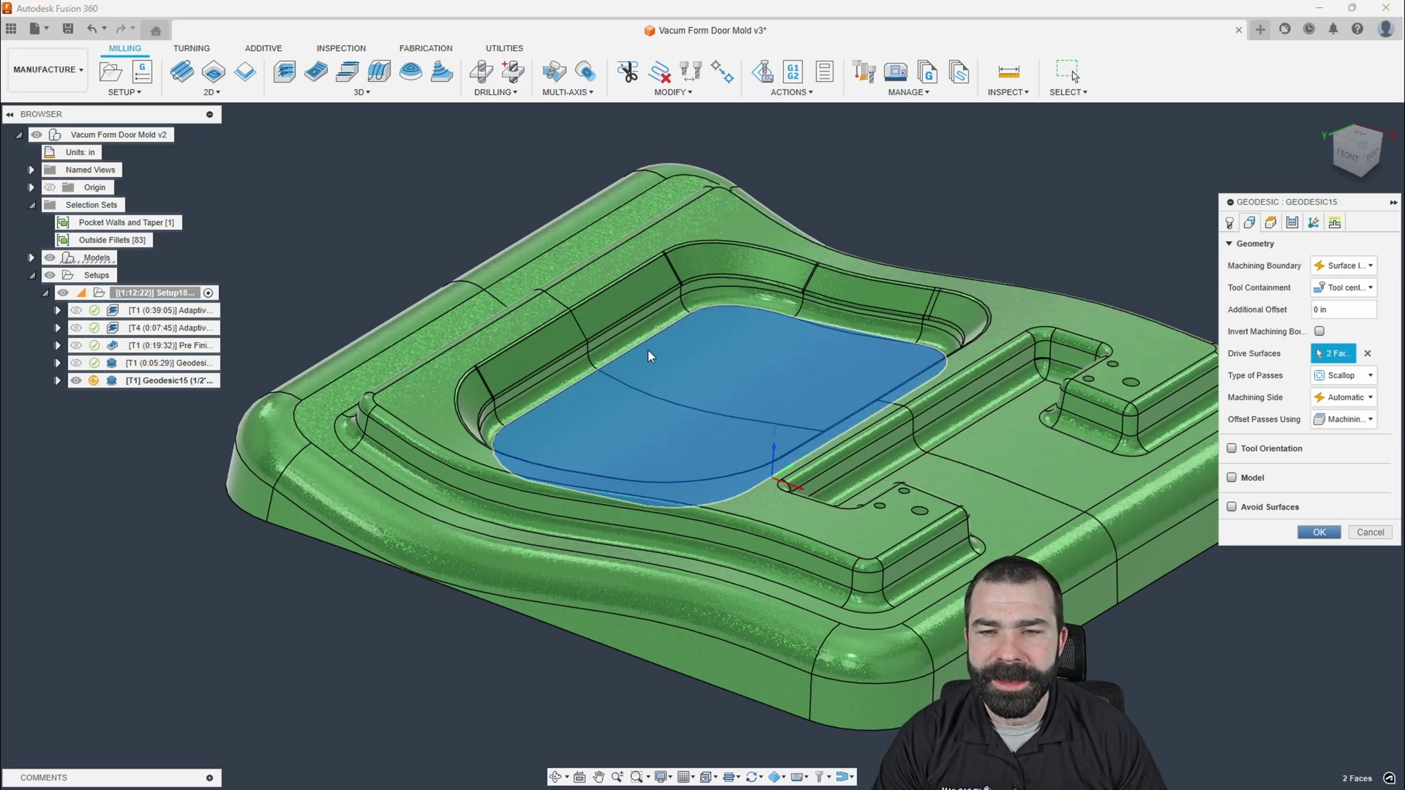
key(Return)
scroll(642, 345, down, 2)
- Repeat Geodesic as Geodesic16 on the outer flat band faces and generate it
right_click(394, 213)
key(Escape)
right_click(391, 197)
click(421, 257)
click(944, 450)
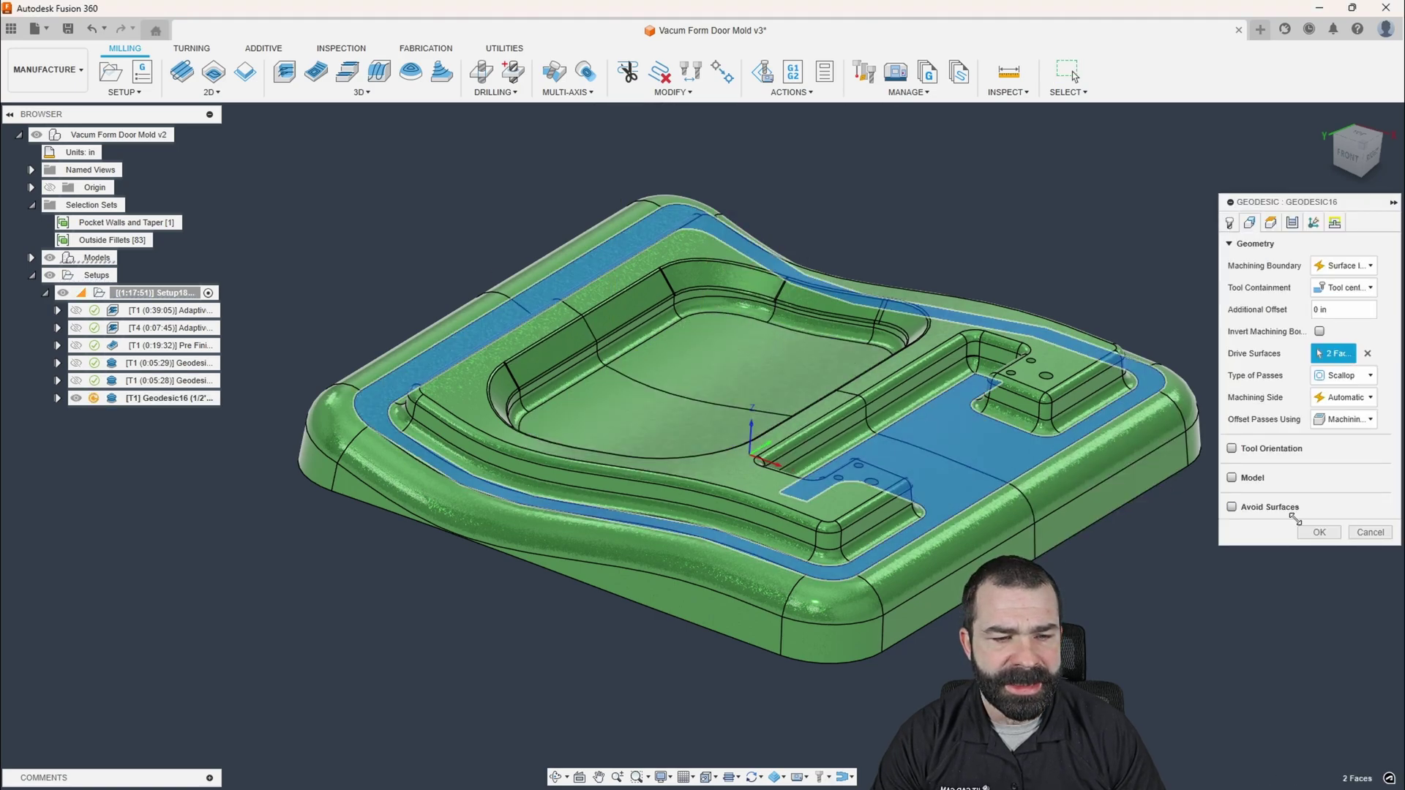
key(Return)
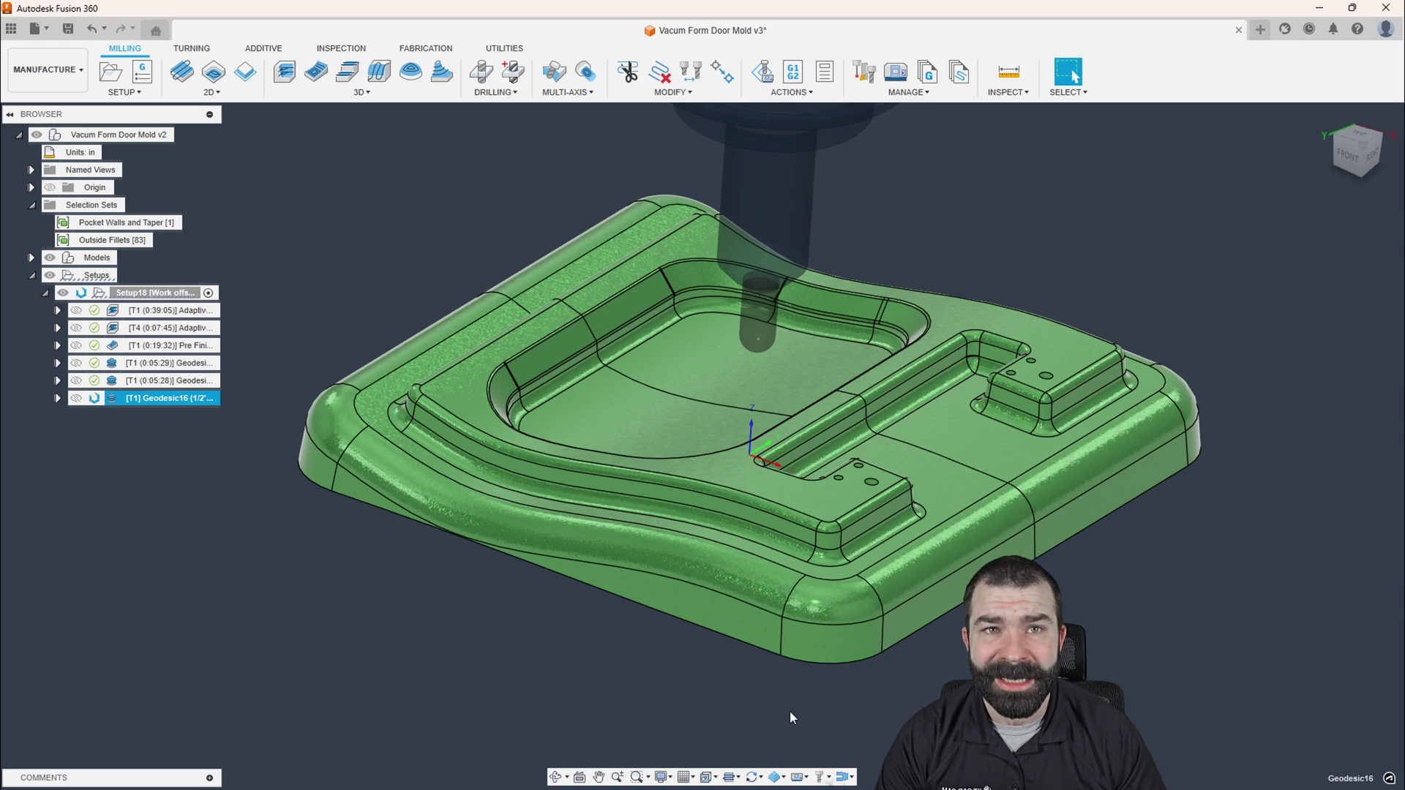
- Display the Geodesic14, Geodesic15 and Geodesic16 toolpaths in turn to review them
click(161, 363)
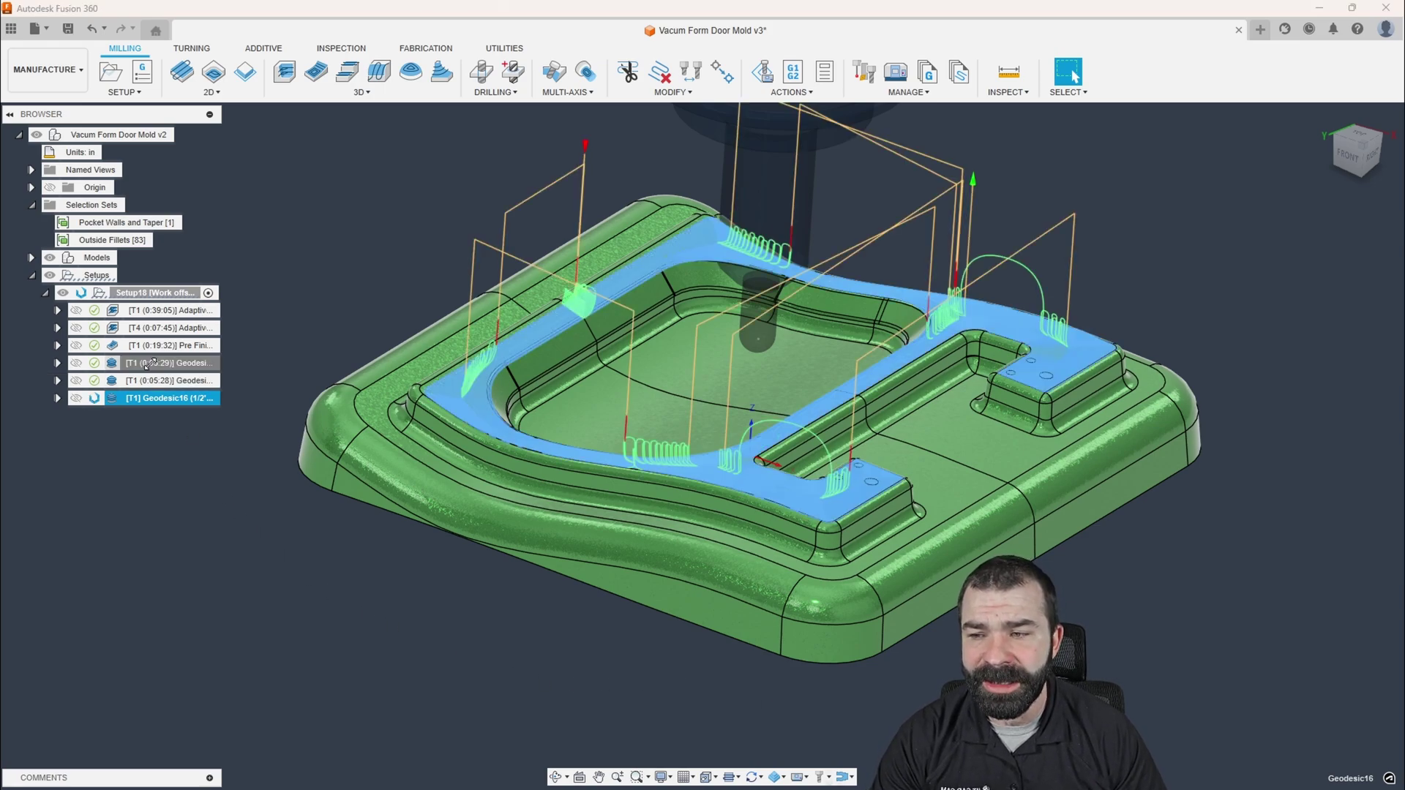
click(157, 376)
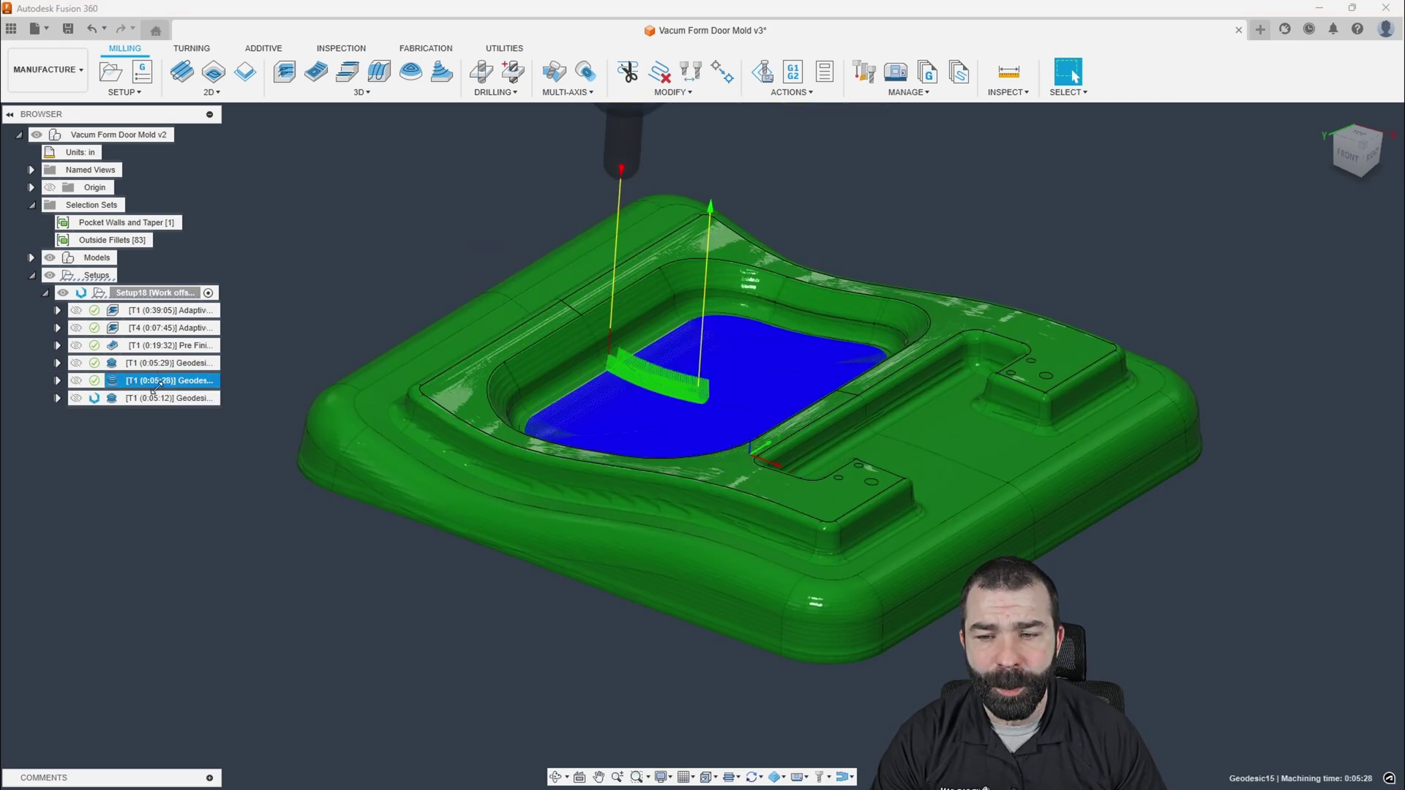
click(144, 399)
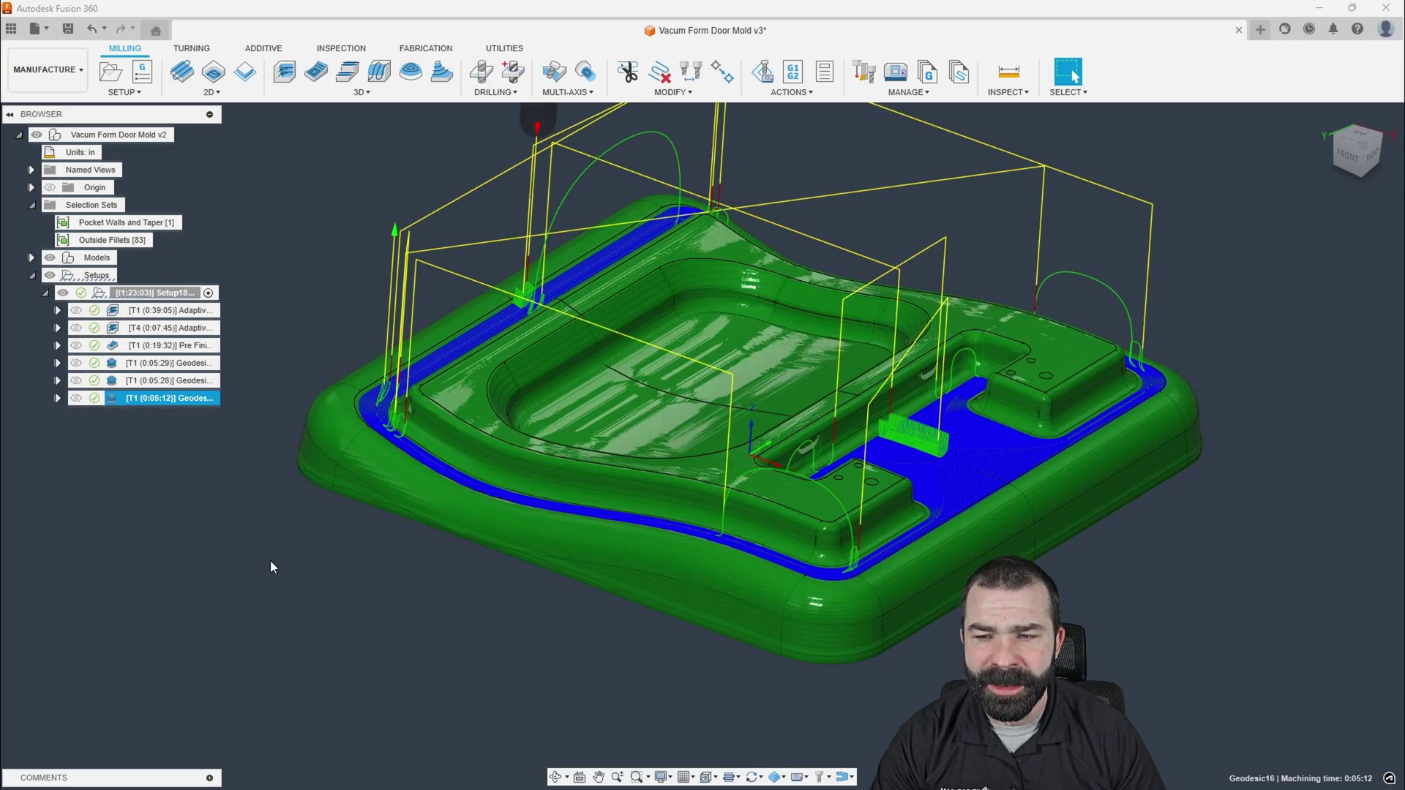
scroll(835, 578, up, 10)
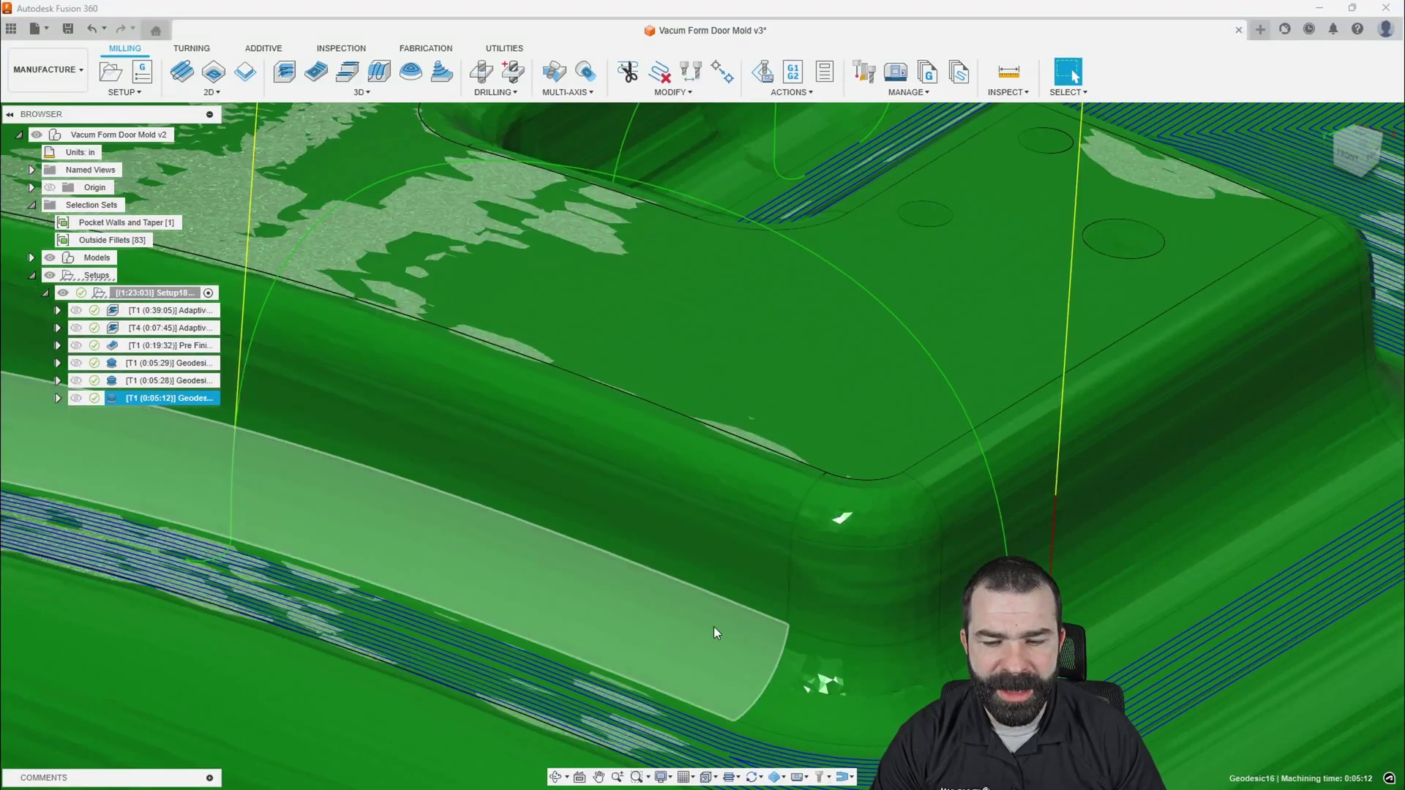
scroll(778, 572, down, 8)
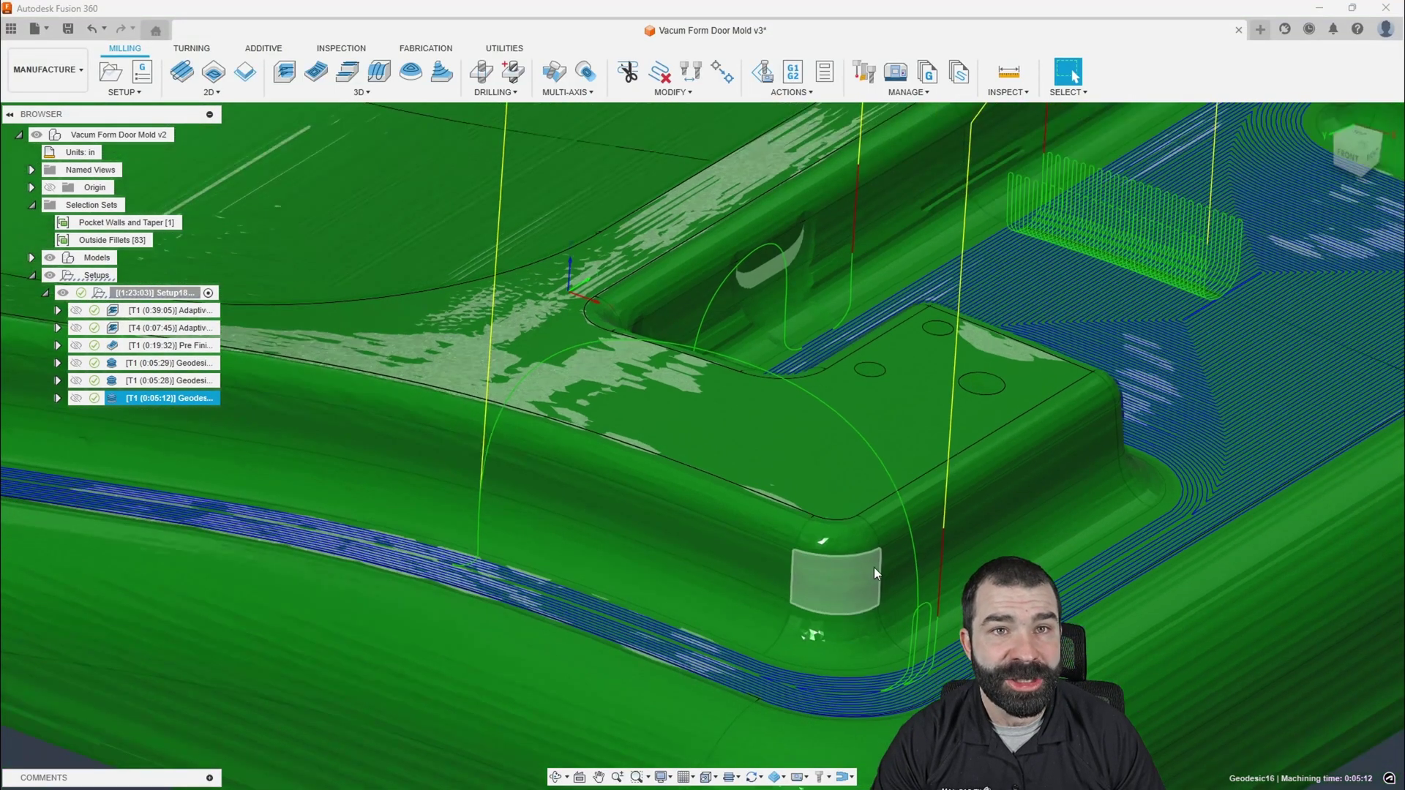
scroll(886, 565, down, 6)
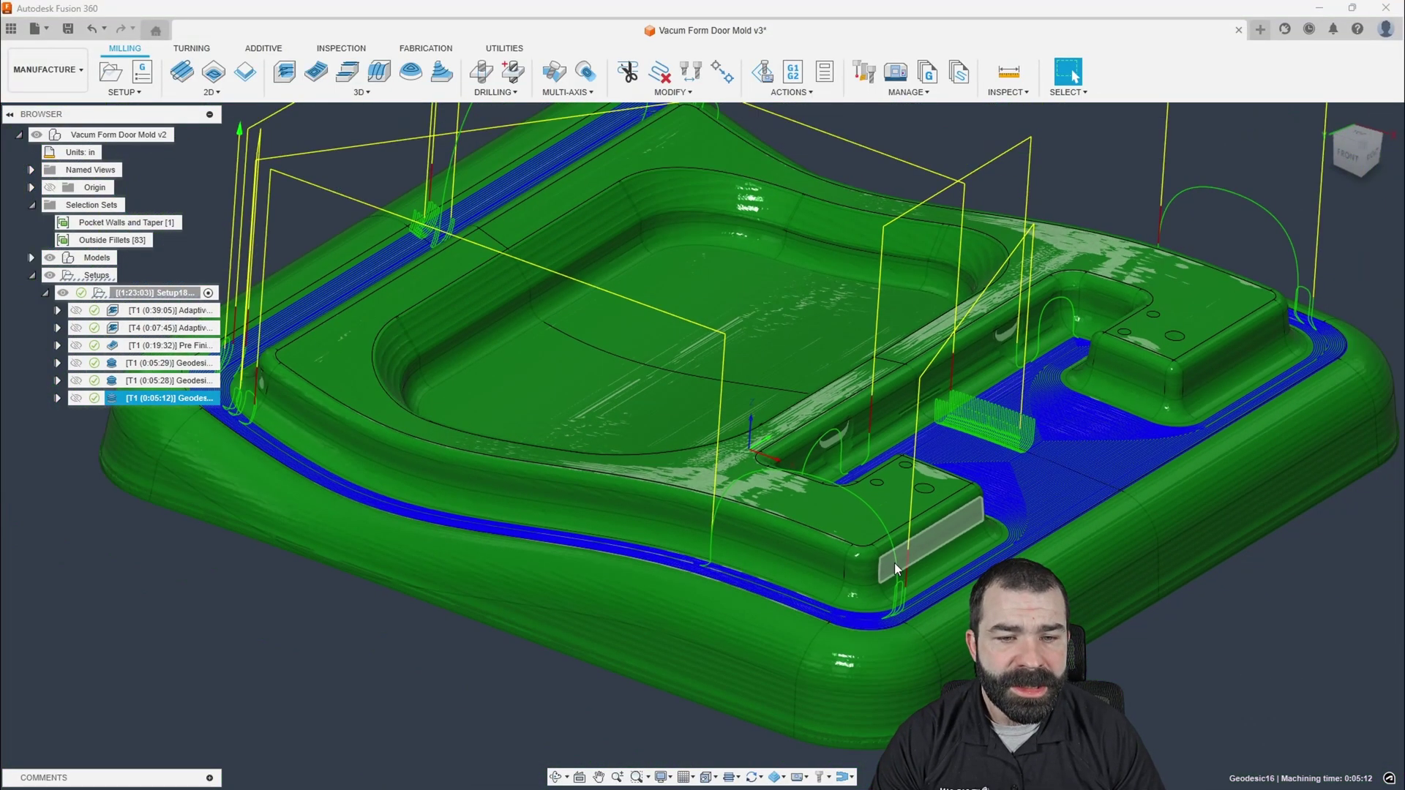
scroll(924, 556, down, 4)
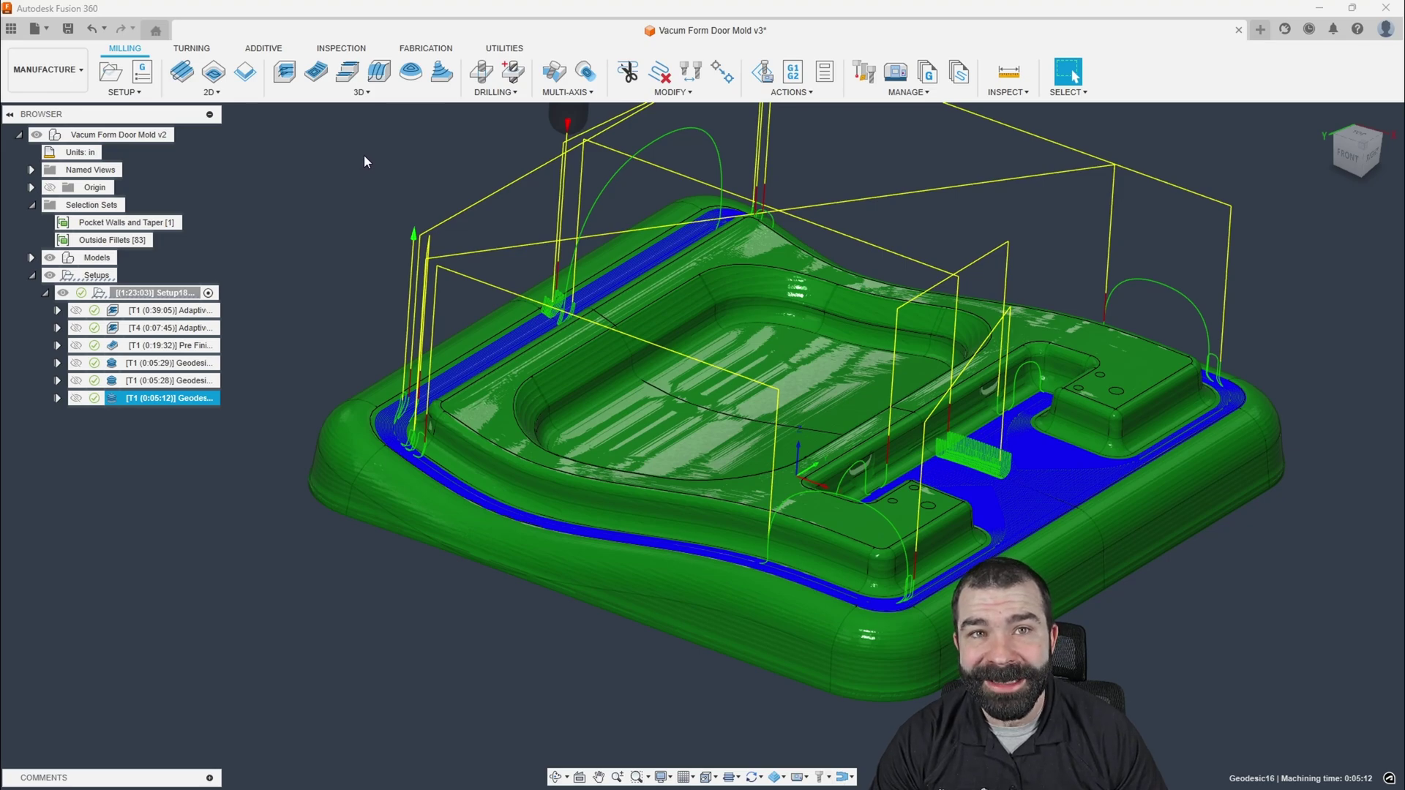
- Create Geodesic17 using the Outside Fillets set as drive surfaces with Blend passes, and generate it
click(363, 92)
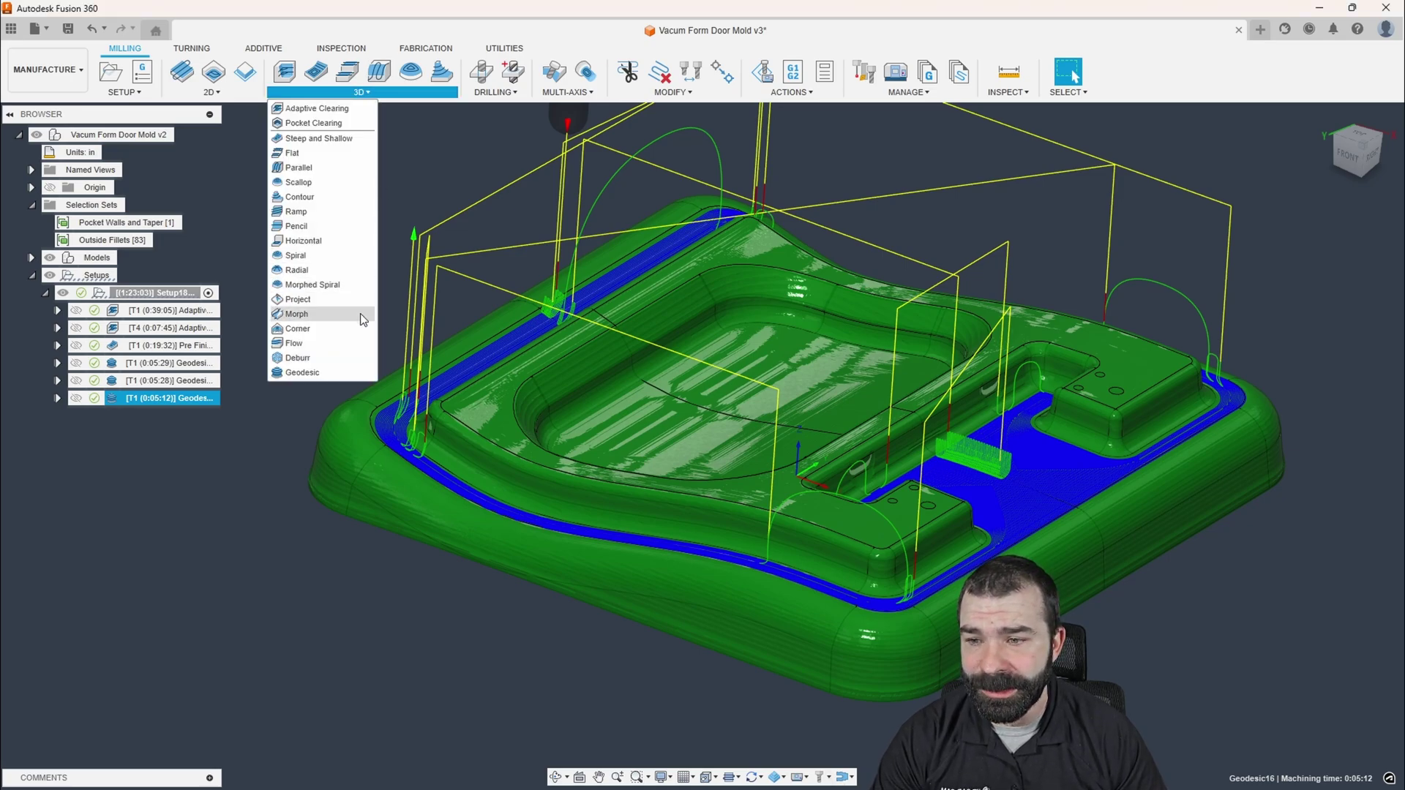
click(335, 372)
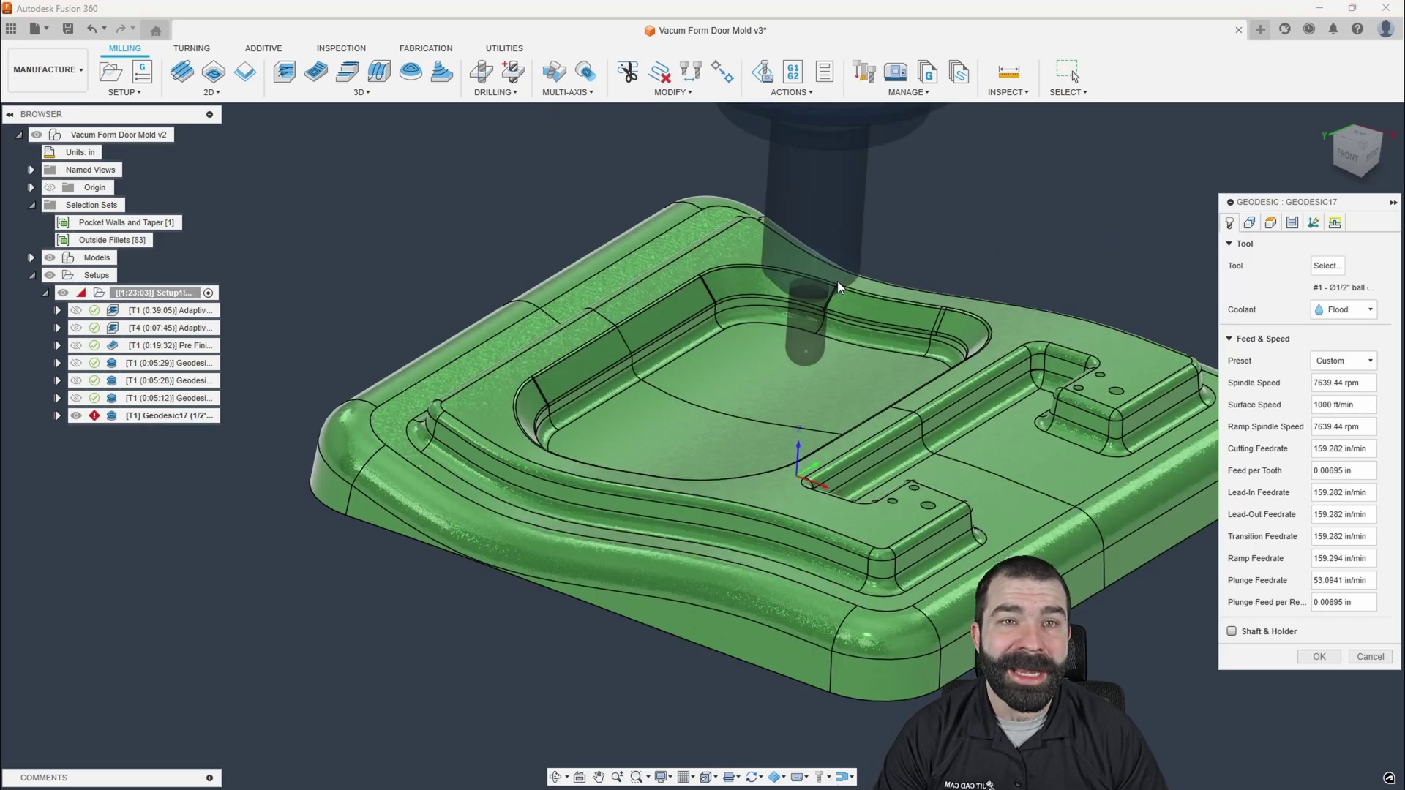
click(1249, 222)
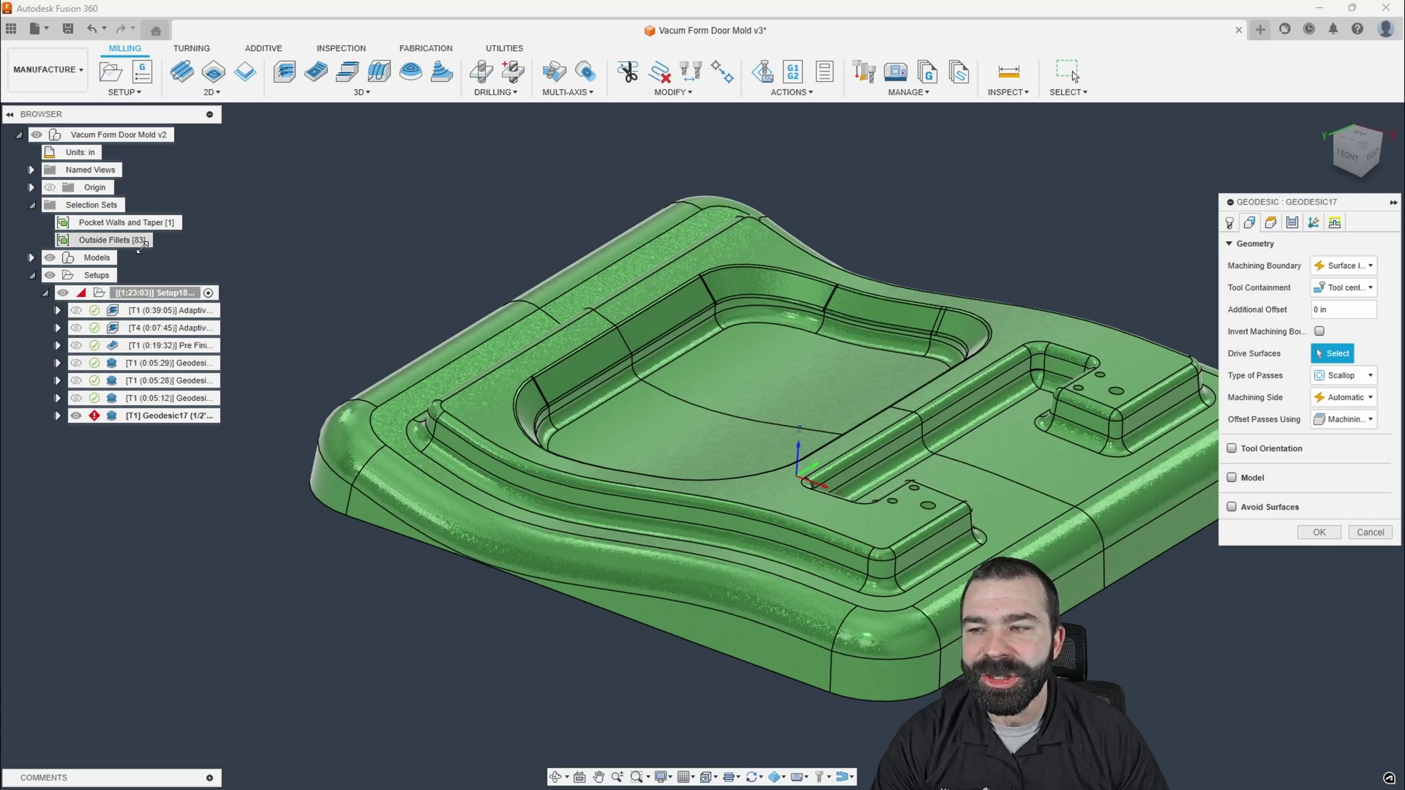
mouse_move(151, 243)
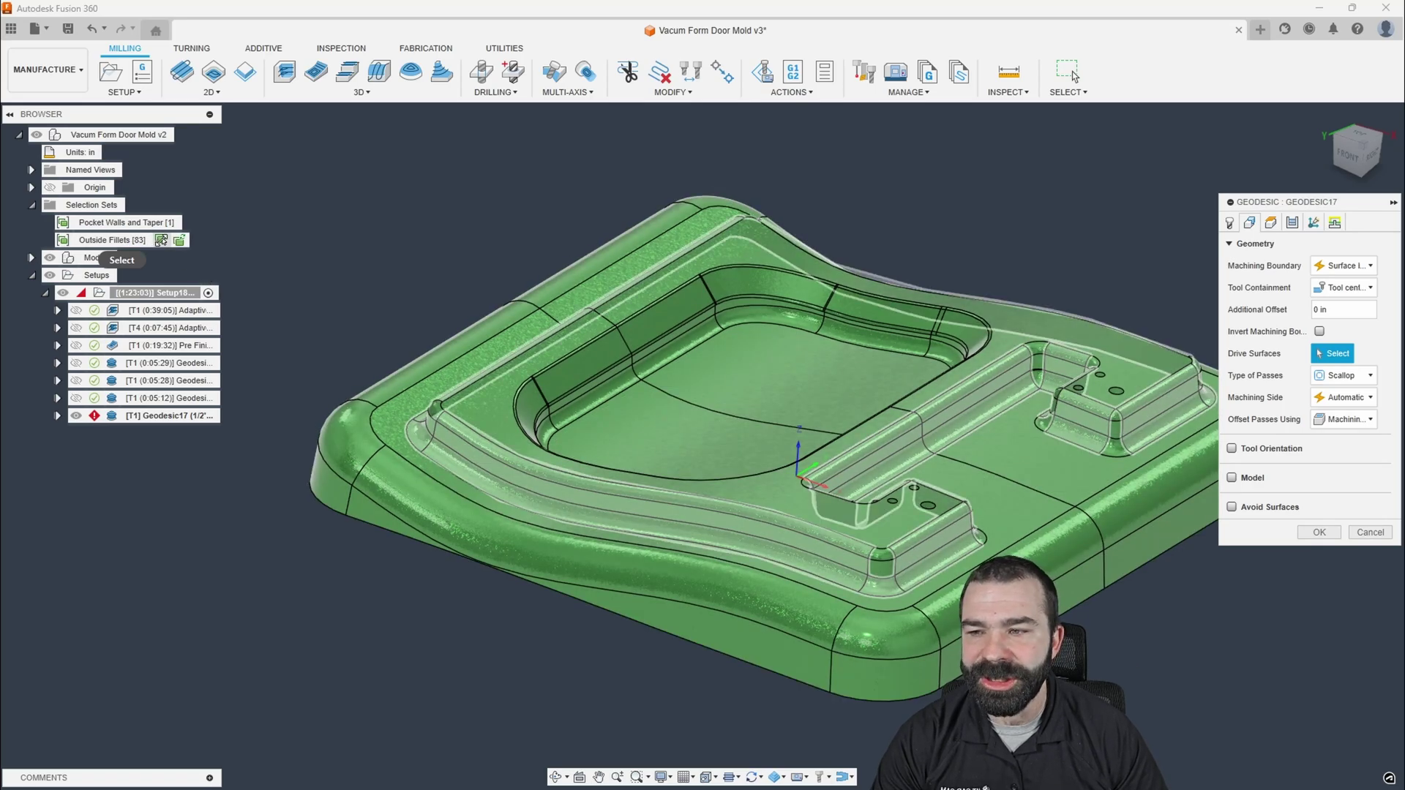
click(161, 242)
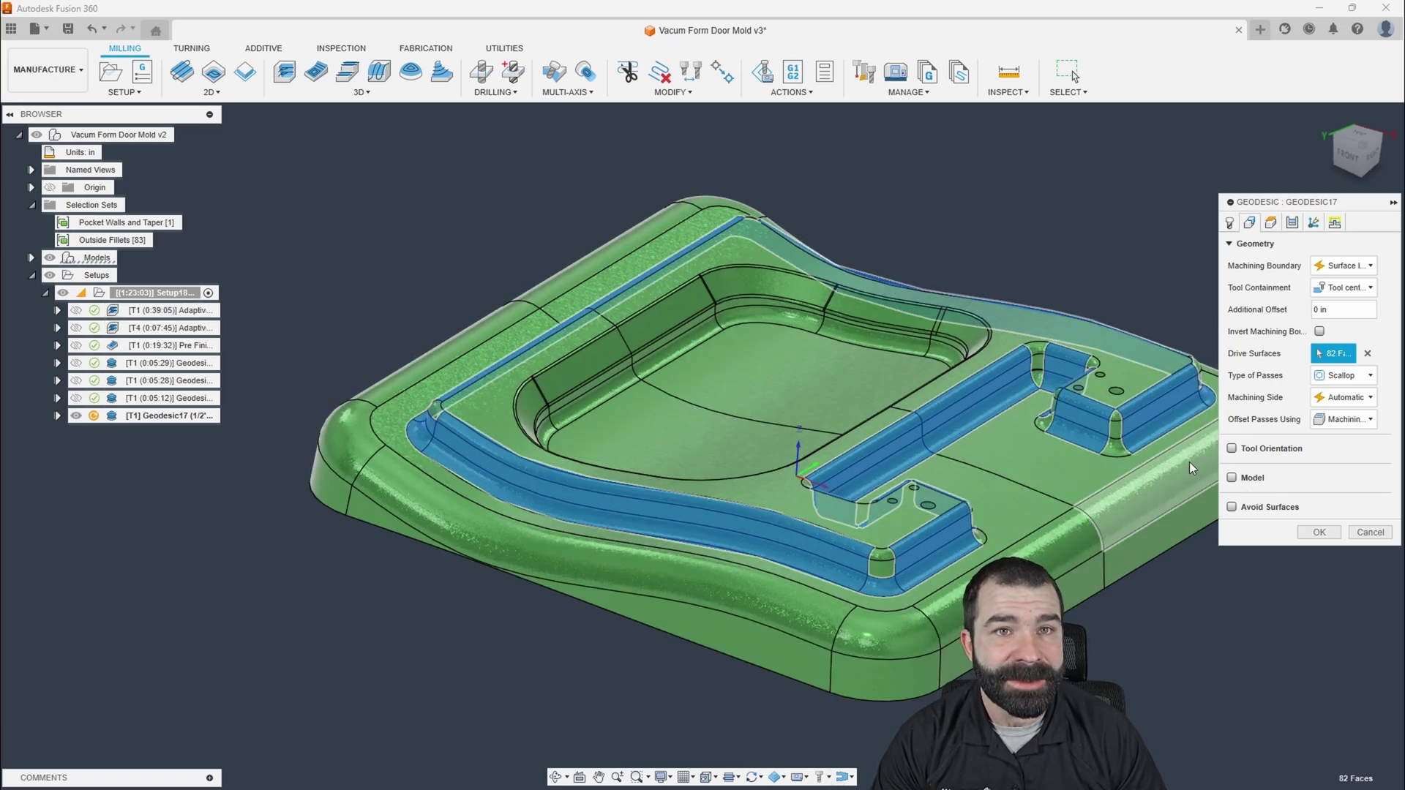
click(1343, 376)
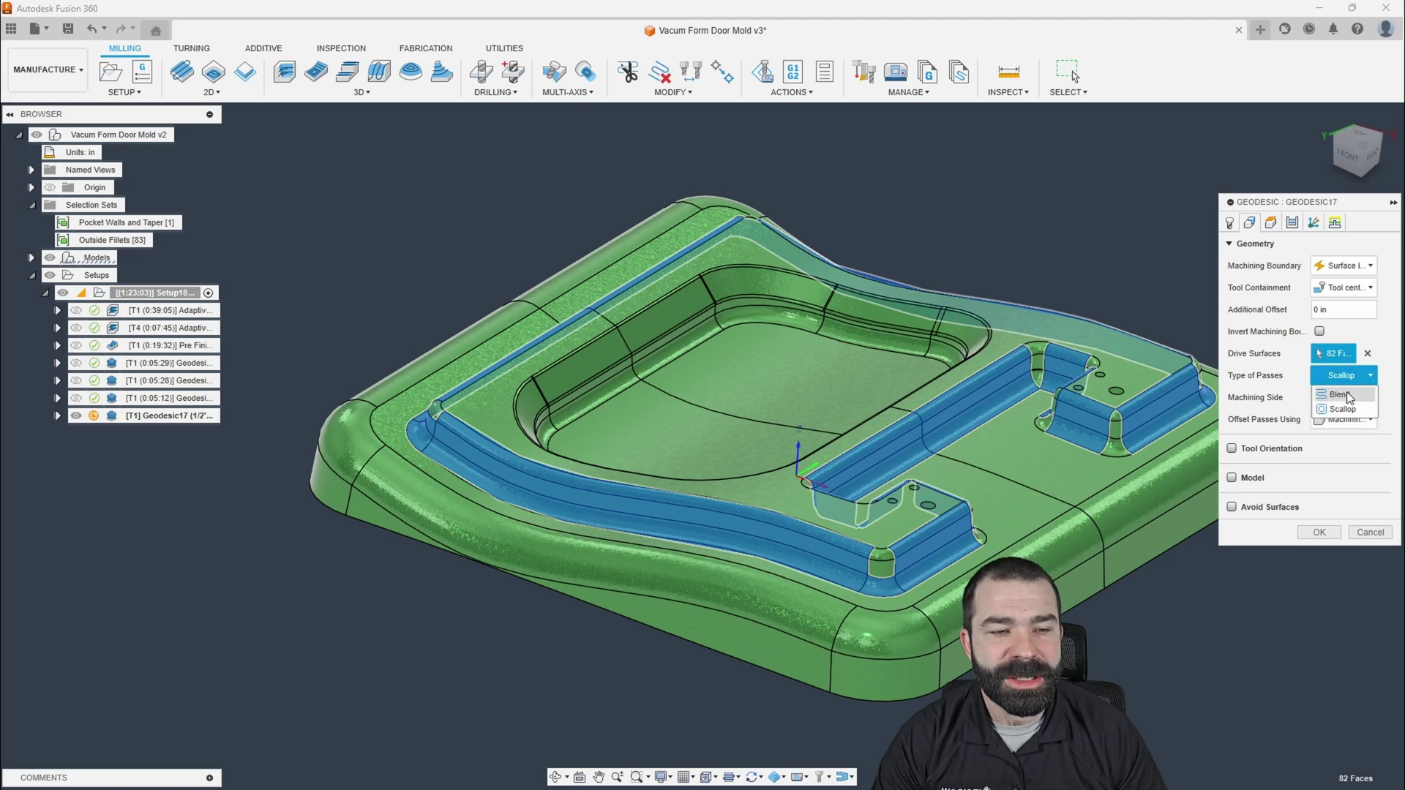
click(1347, 394)
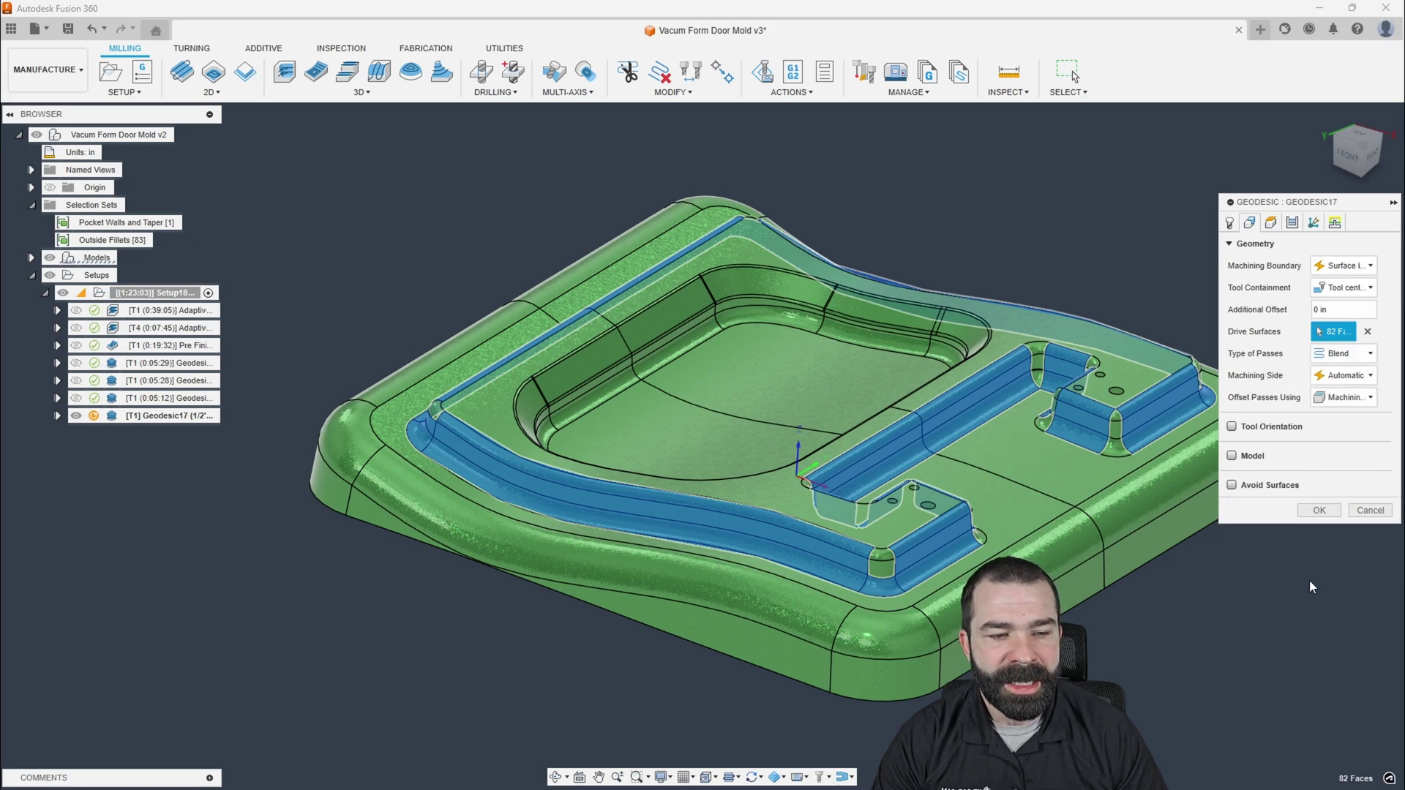
key(Return)
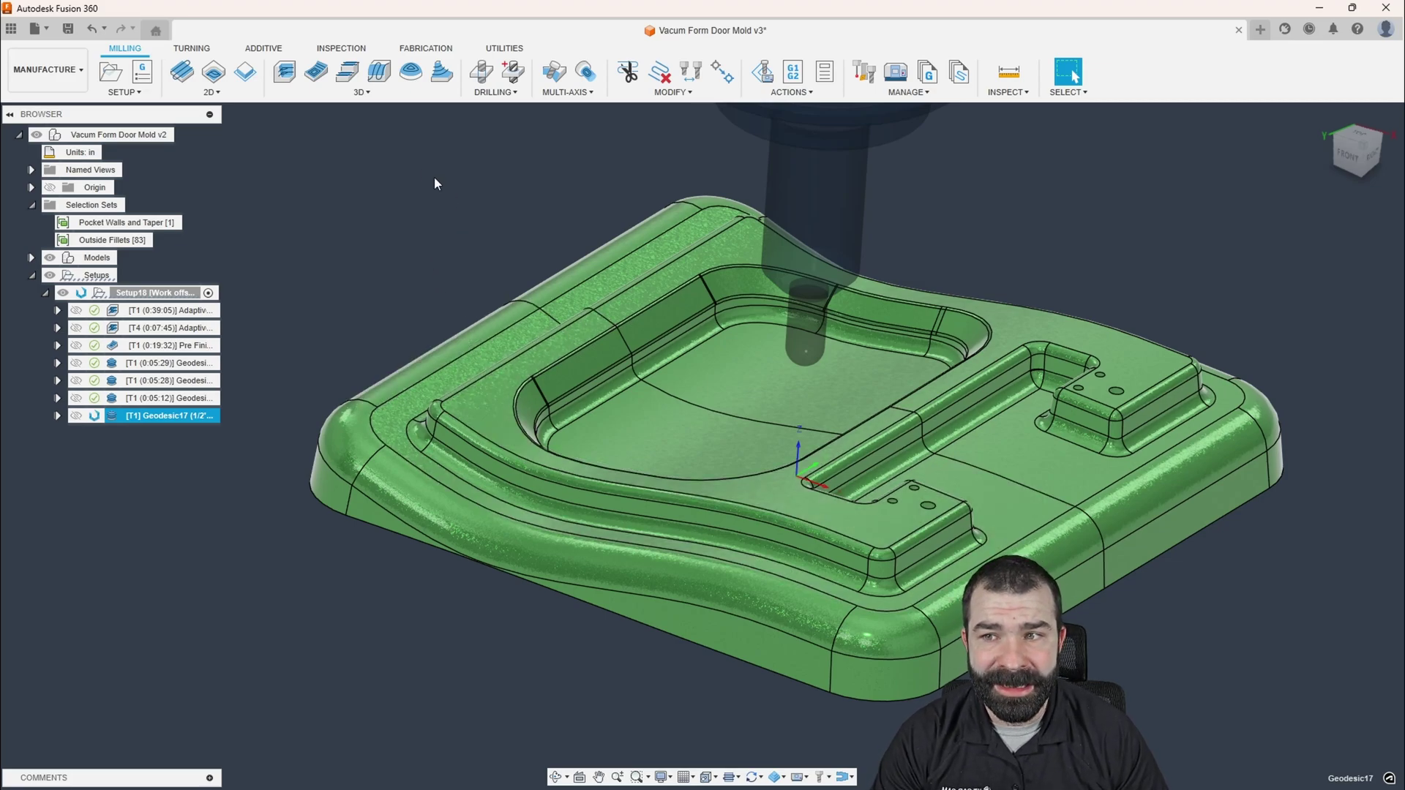
- Create Geodesic18 with Blend passes on the Pocket Walls and Taper faces and generate it
click(368, 105)
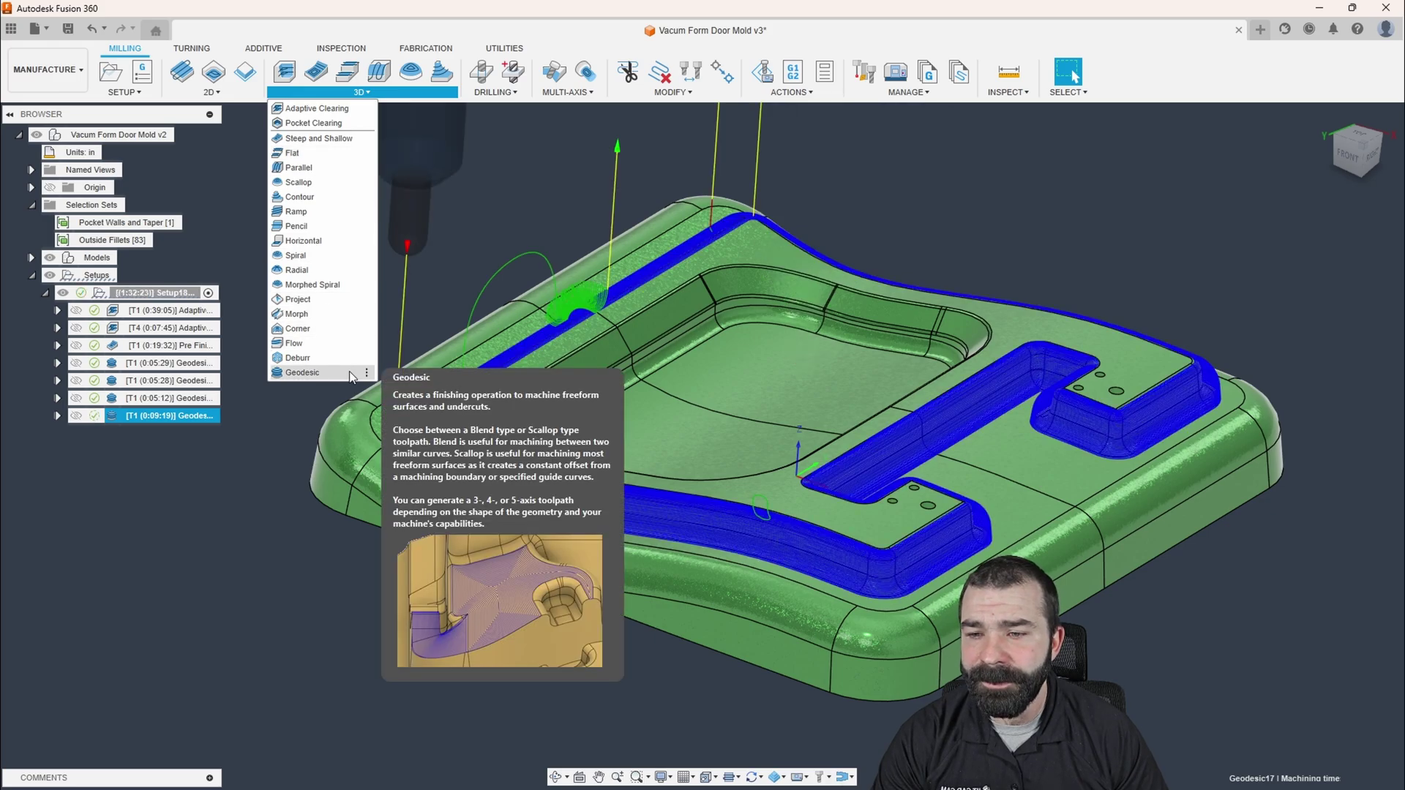
click(600, 390)
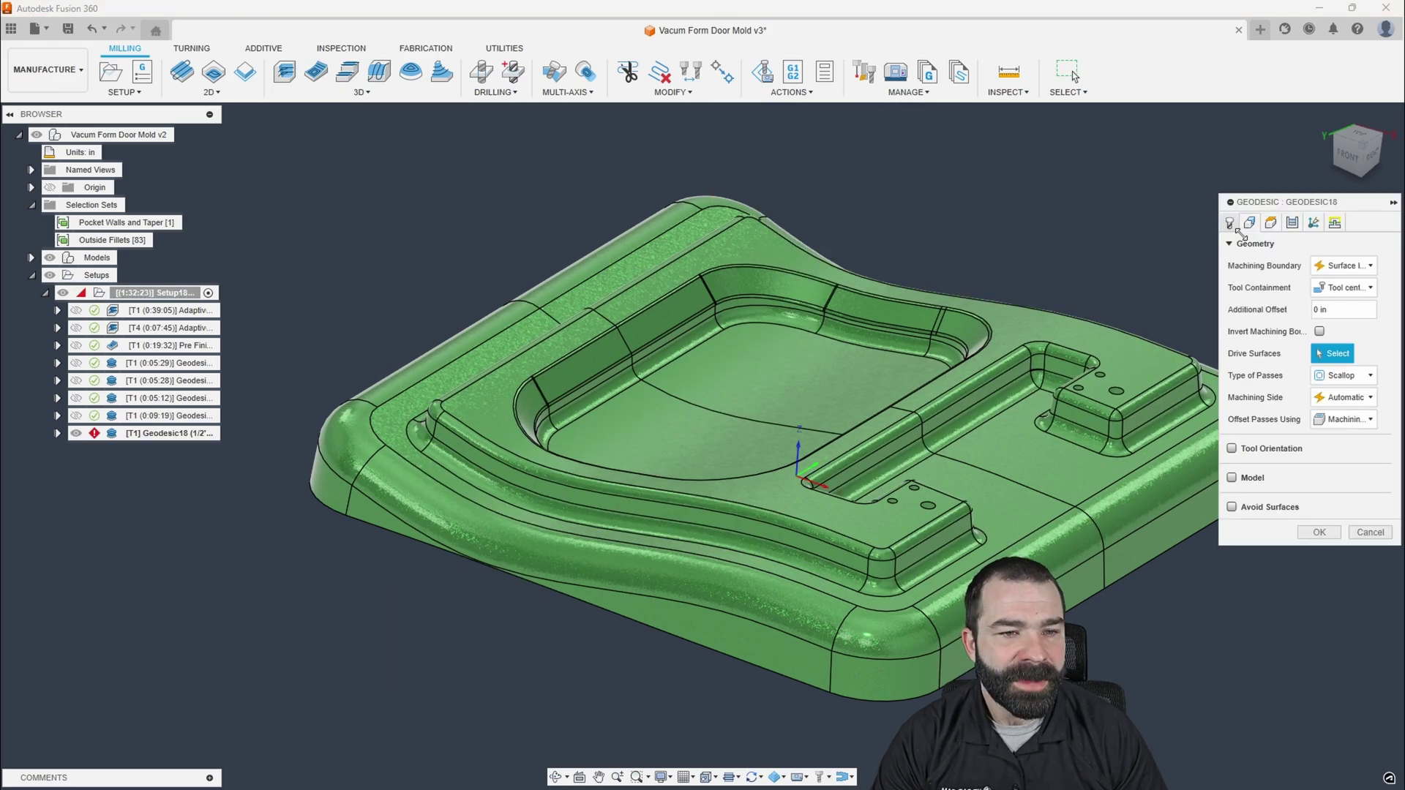
click(1342, 375)
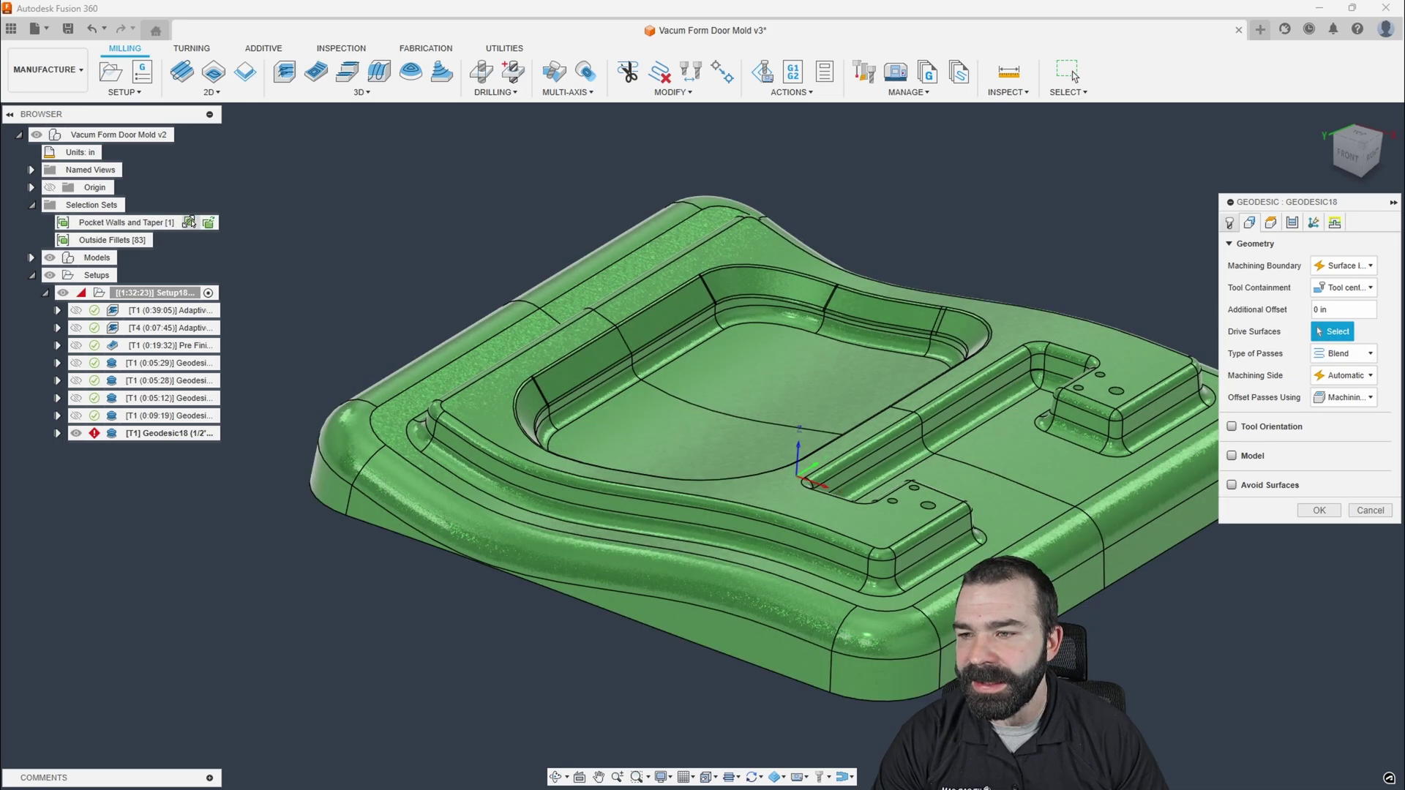
click(190, 222)
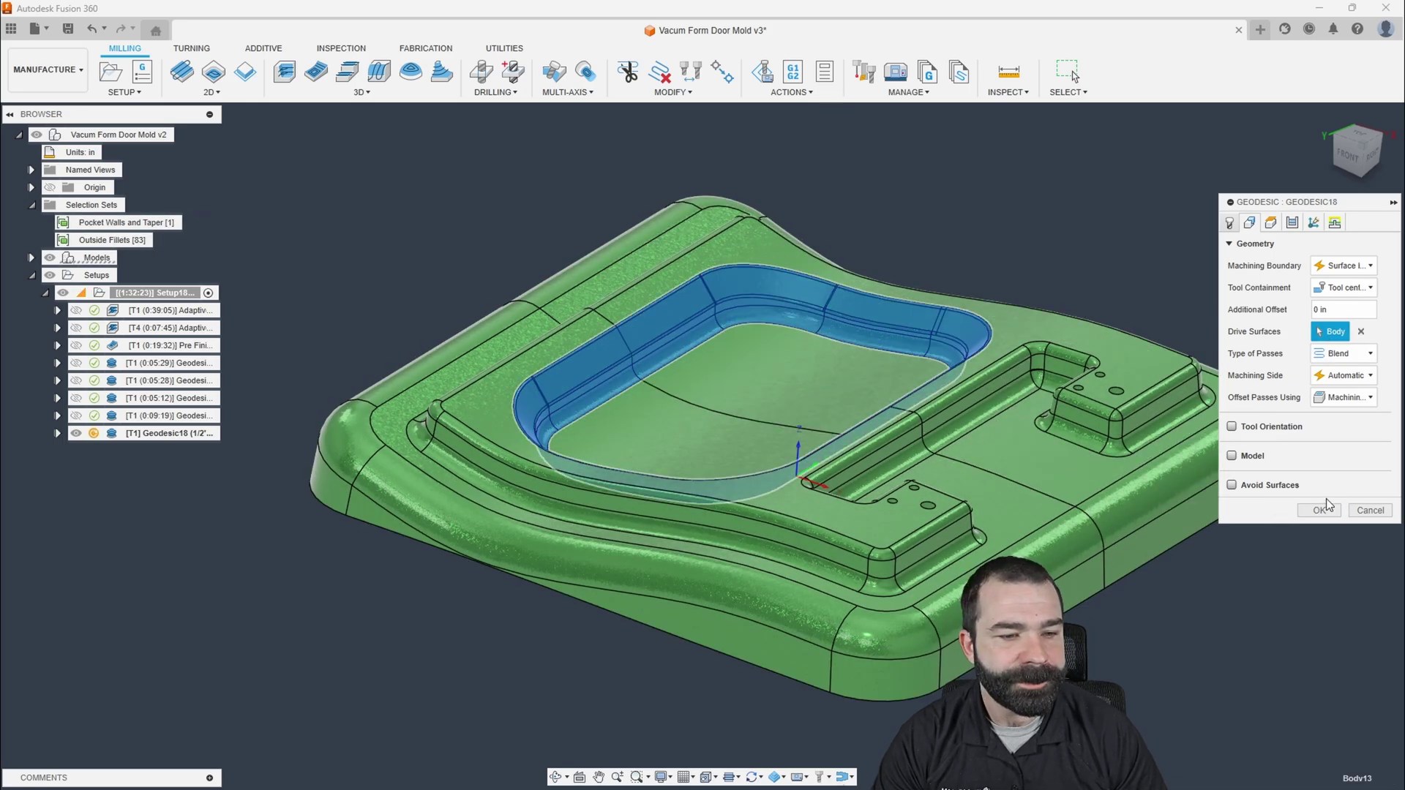
key(Return)
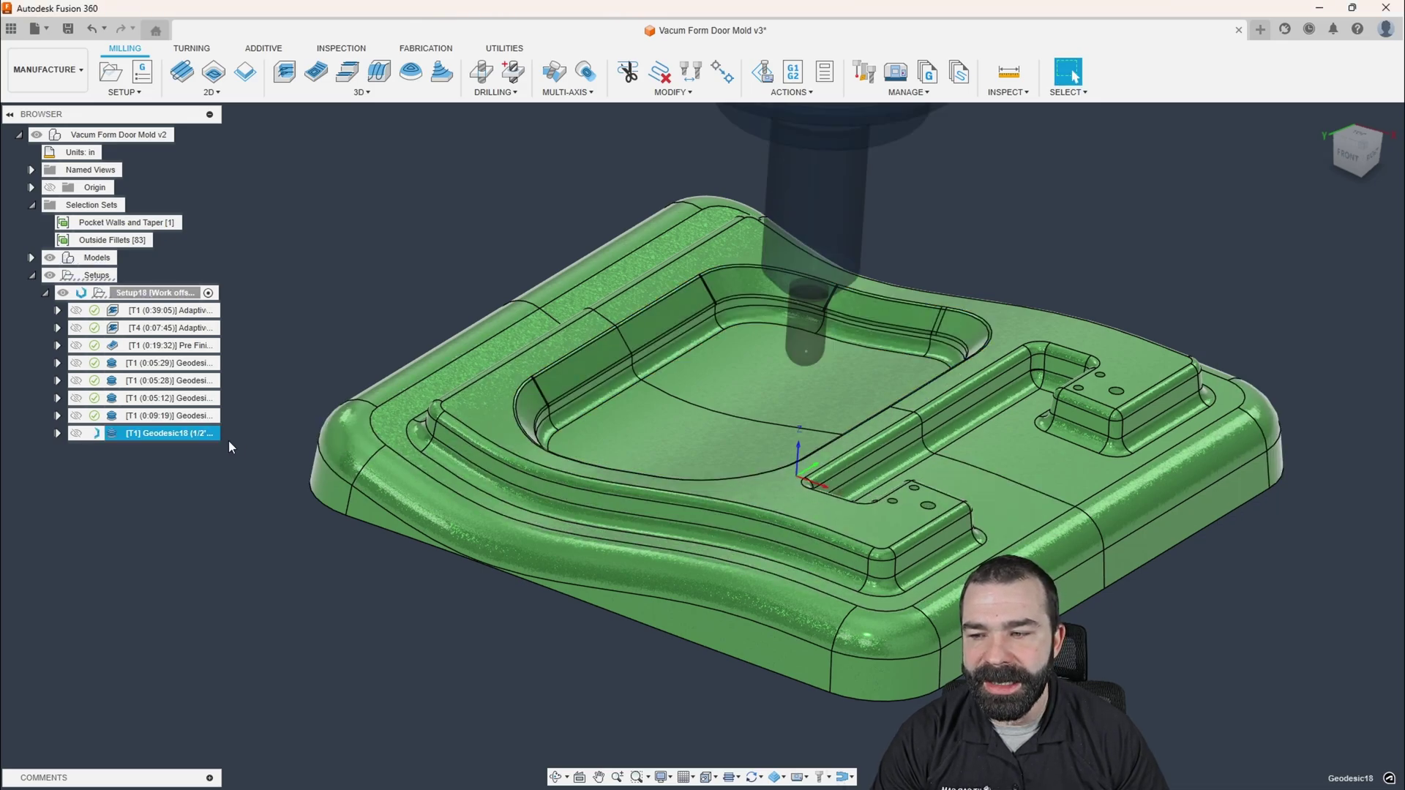
- Show the 0:09:19 Geodesic17 and 0:04:30 Geodesic18 toolpaths and orbit to inspect the pocket
click(168, 415)
scroll(437, 429, up, 6)
scroll(437, 429, down, 6)
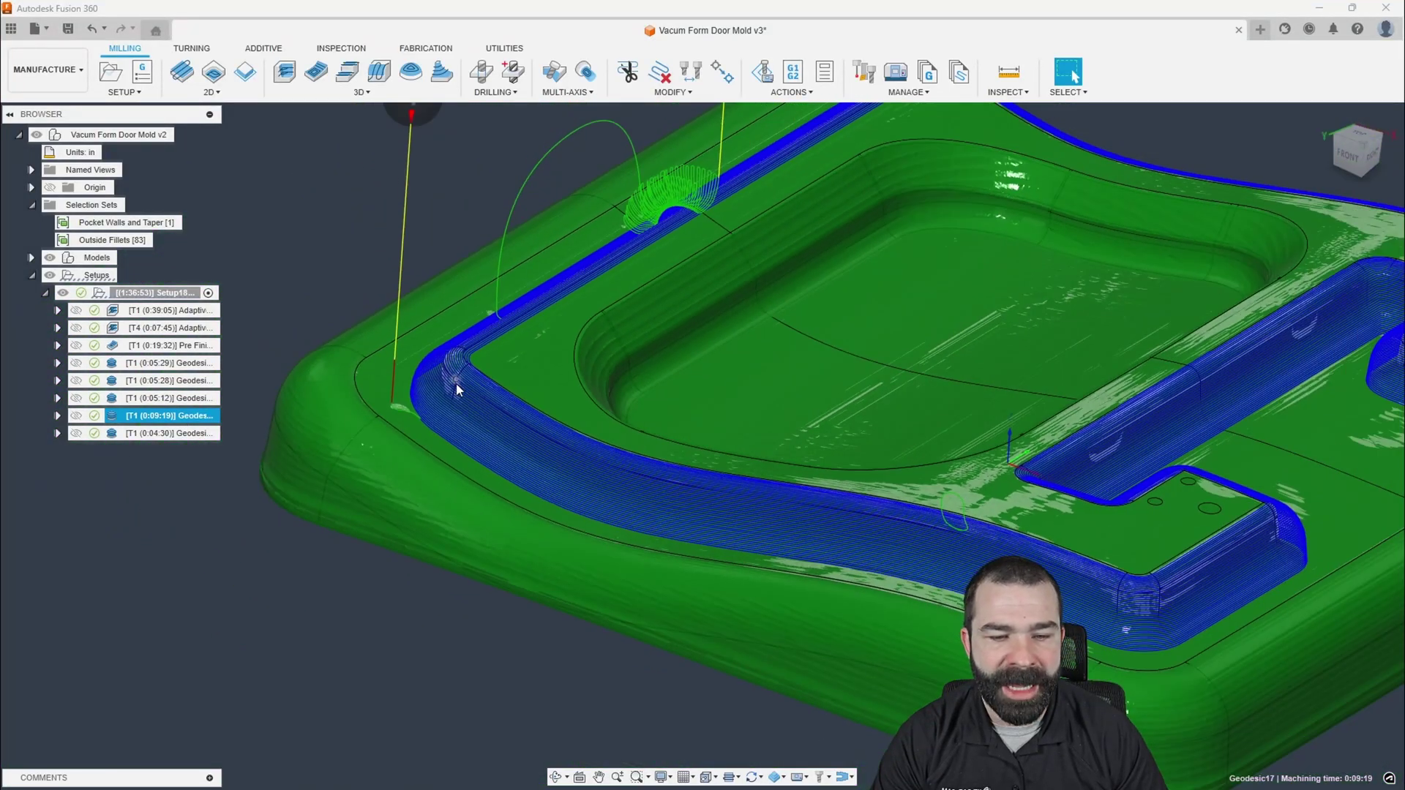
scroll(458, 383, down, 3)
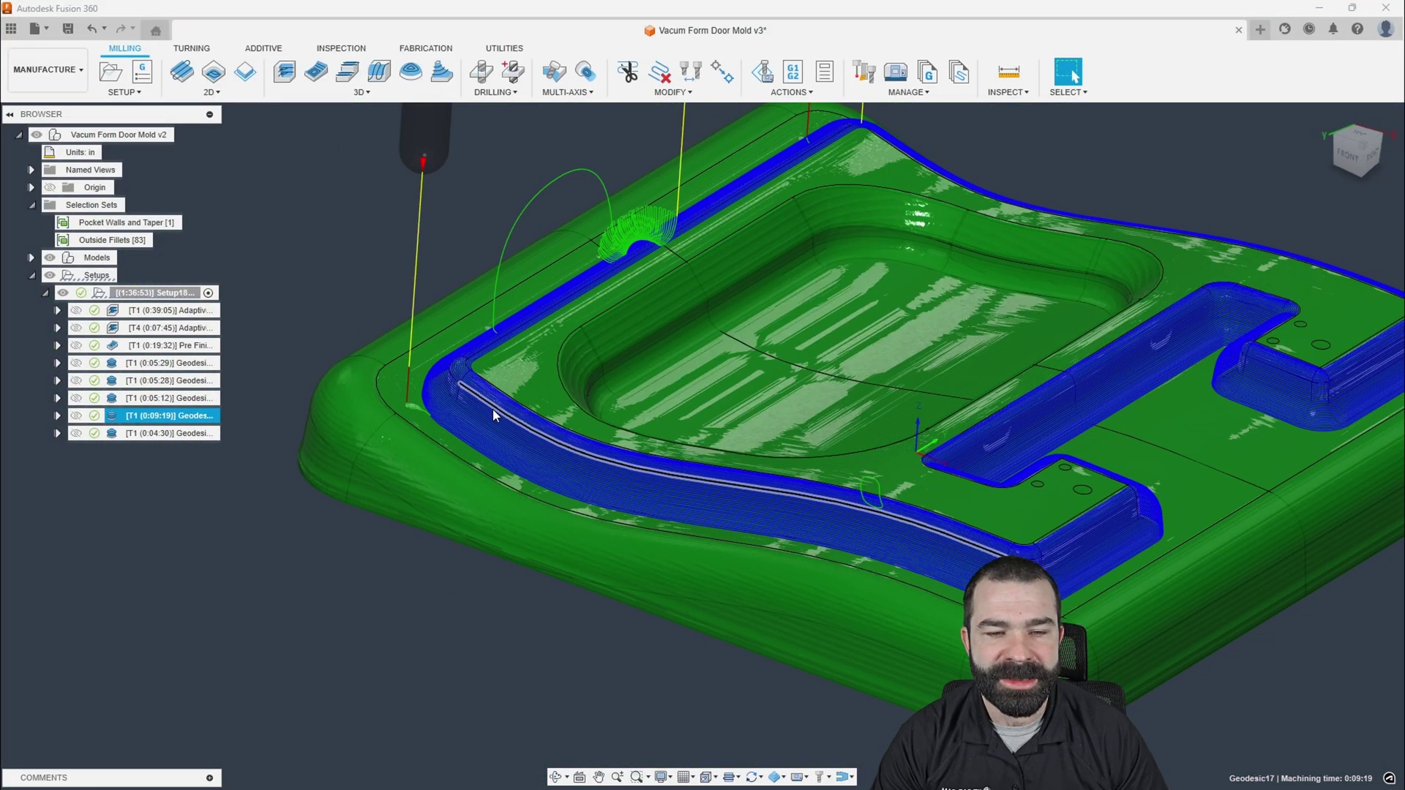
click(152, 433)
shift+middle_drag(234, 450, 372, 450)
scroll(768, 596, down, 2)
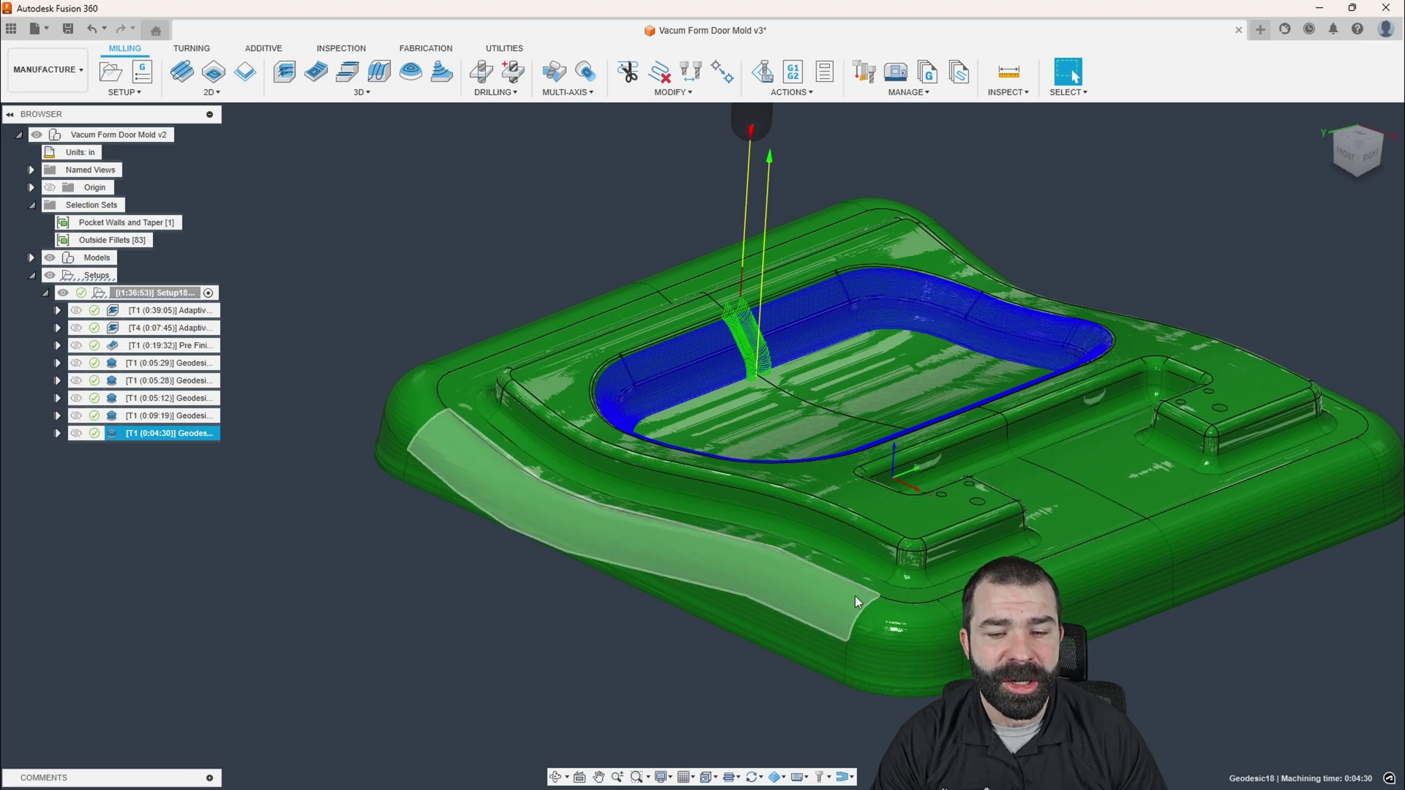
shift+middle_drag(458, 557, 475, 560)
- Compare against the Pre Finish toolpath, then show Geodesic18 again and zoom to inspect it
click(175, 345)
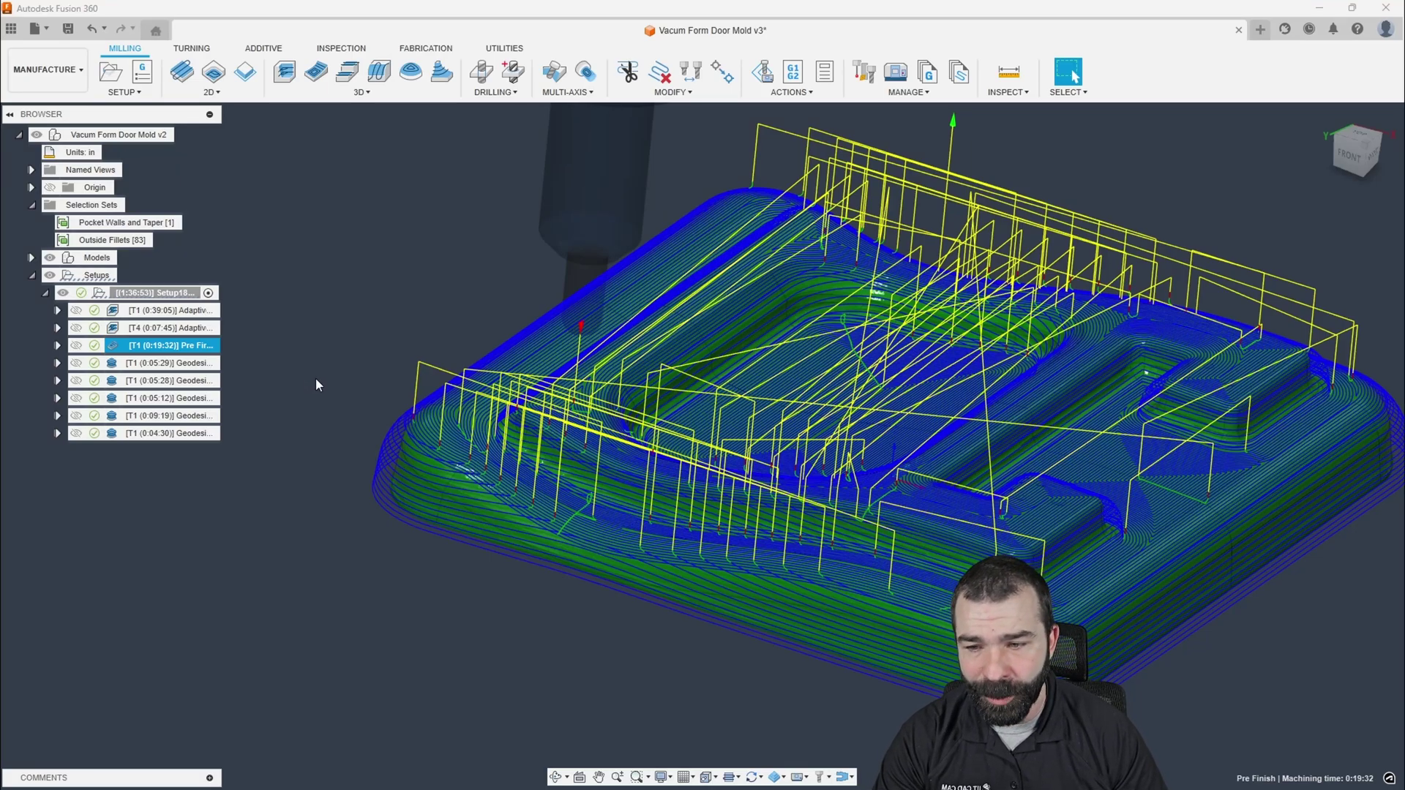
click(296, 454)
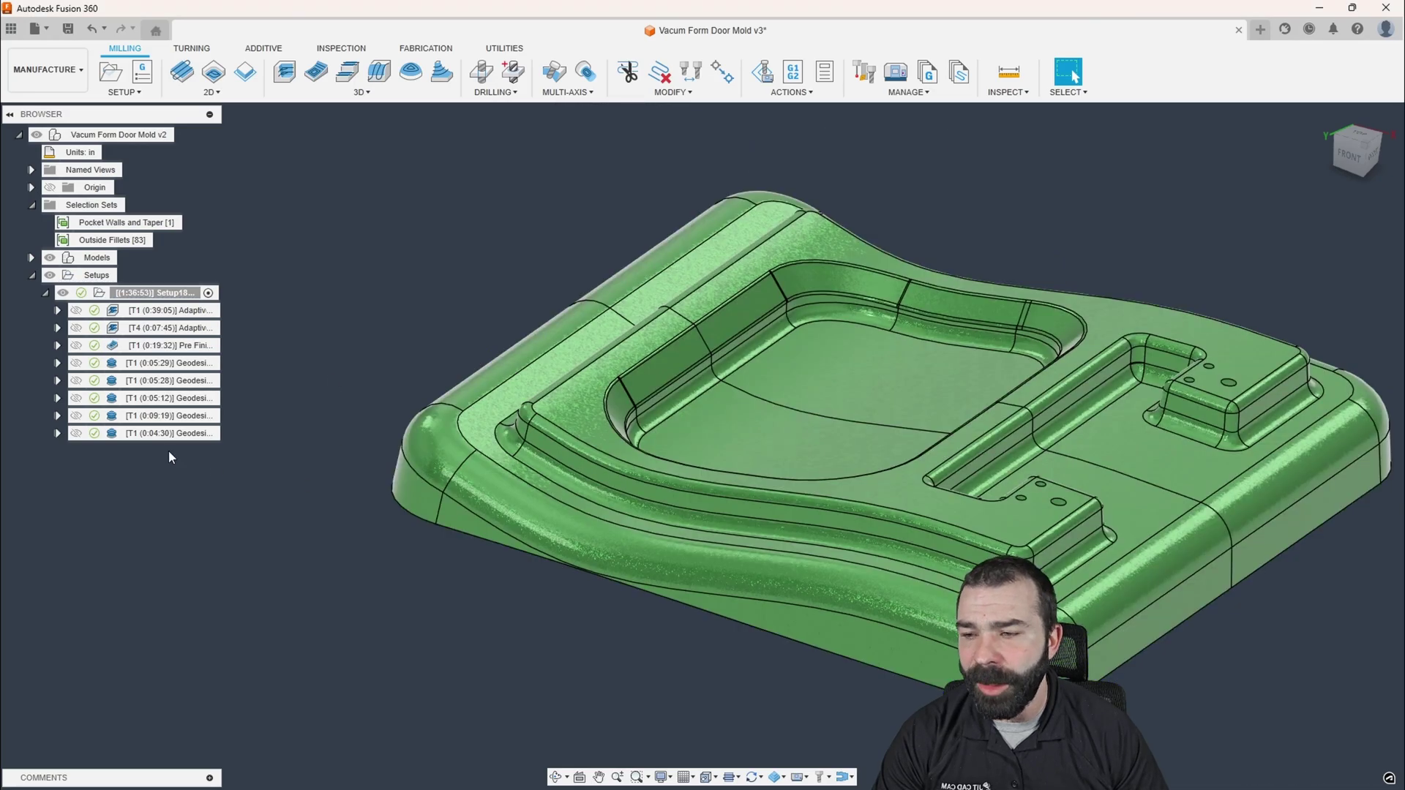
click(167, 434)
scroll(469, 462, up, 5)
scroll(443, 368, up, 3)
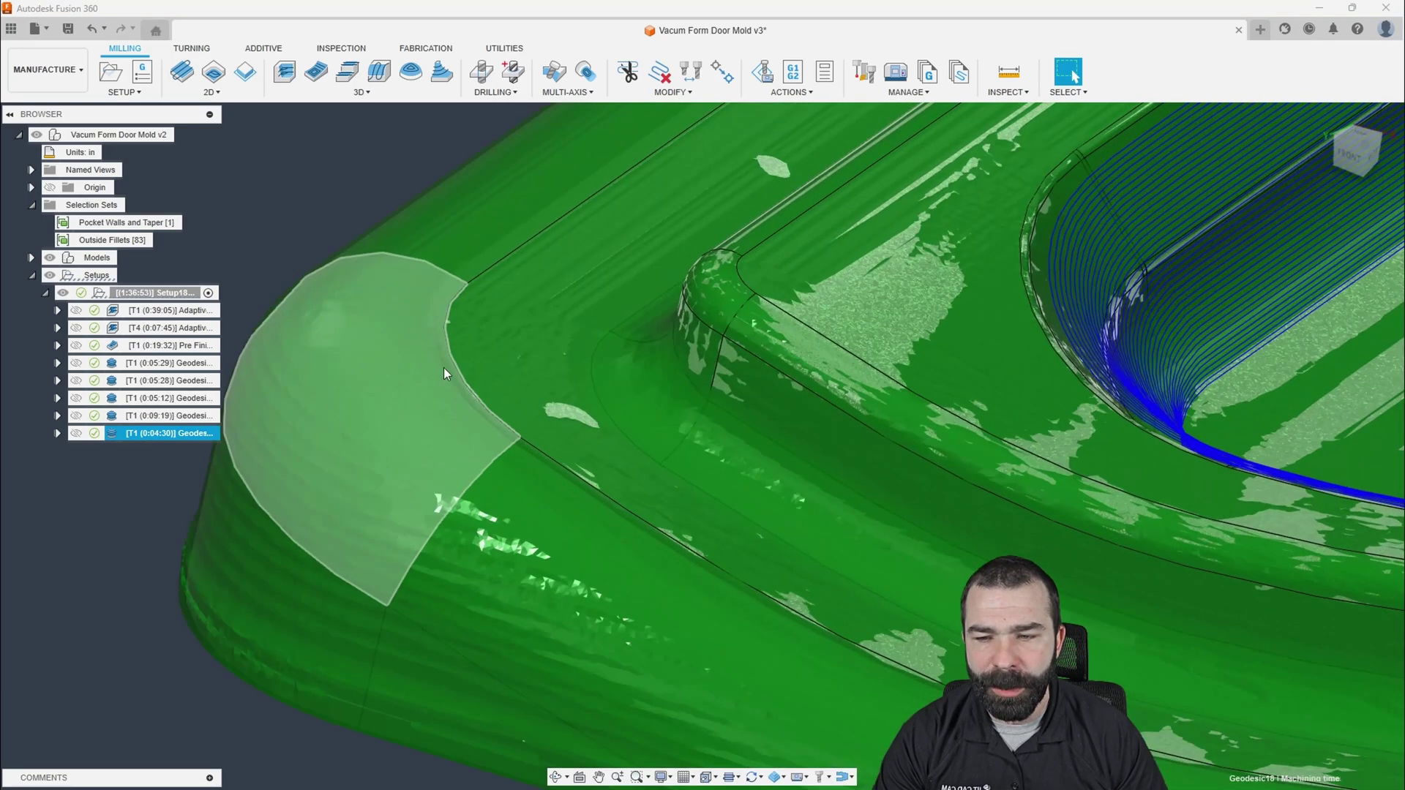
scroll(366, 395, down, 2)
scroll(418, 363, down, 2)
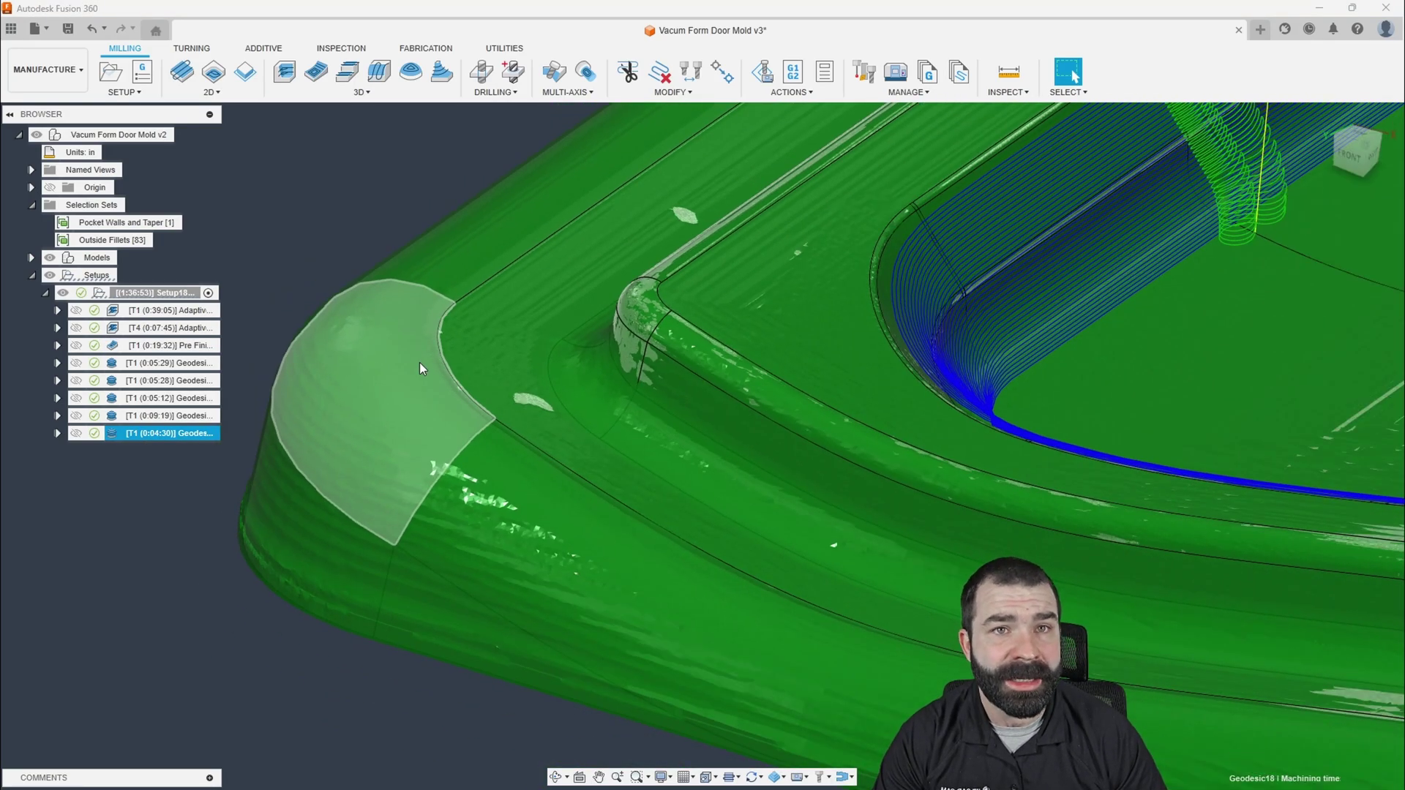
scroll(422, 366, down, 2)
scroll(423, 364, down, 2)
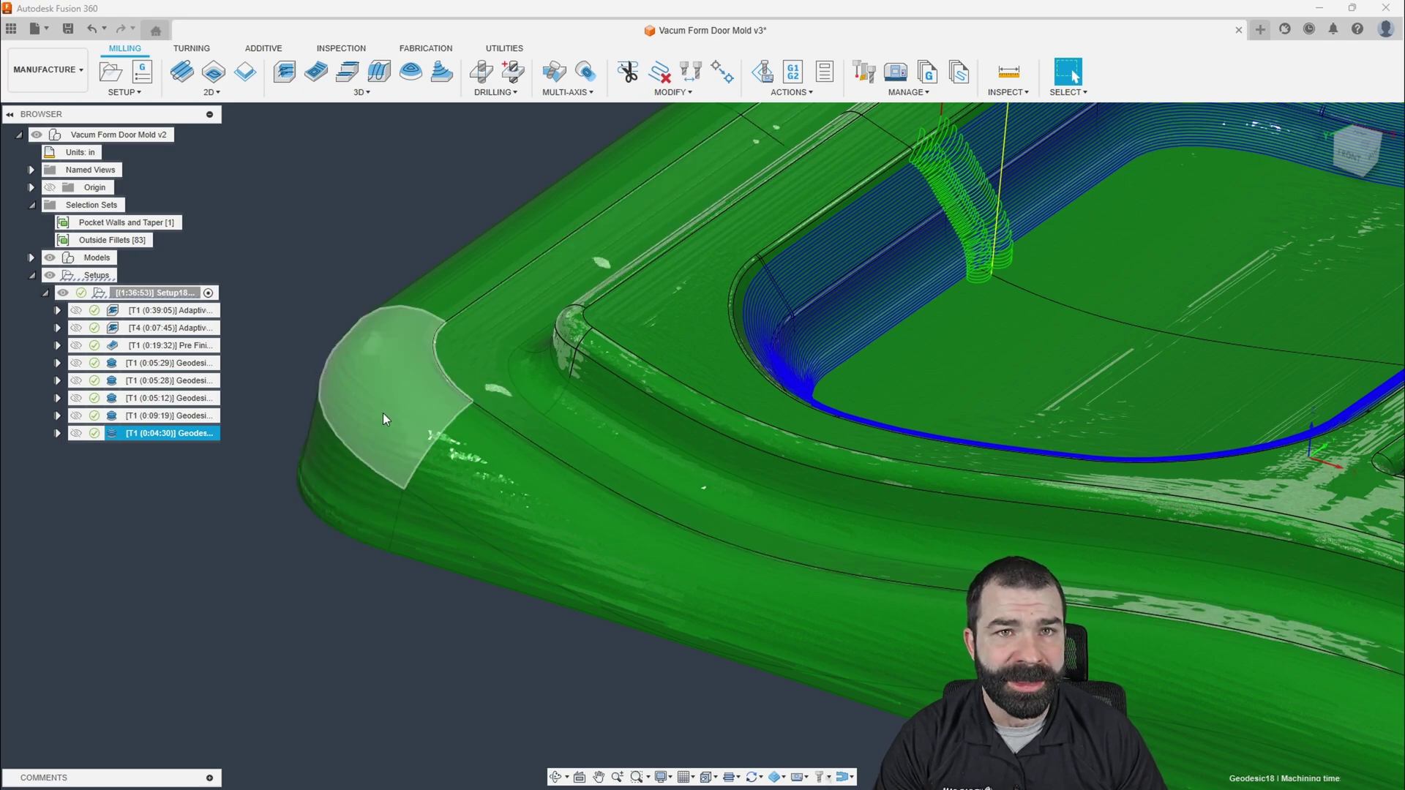
scroll(373, 466, down, 3)
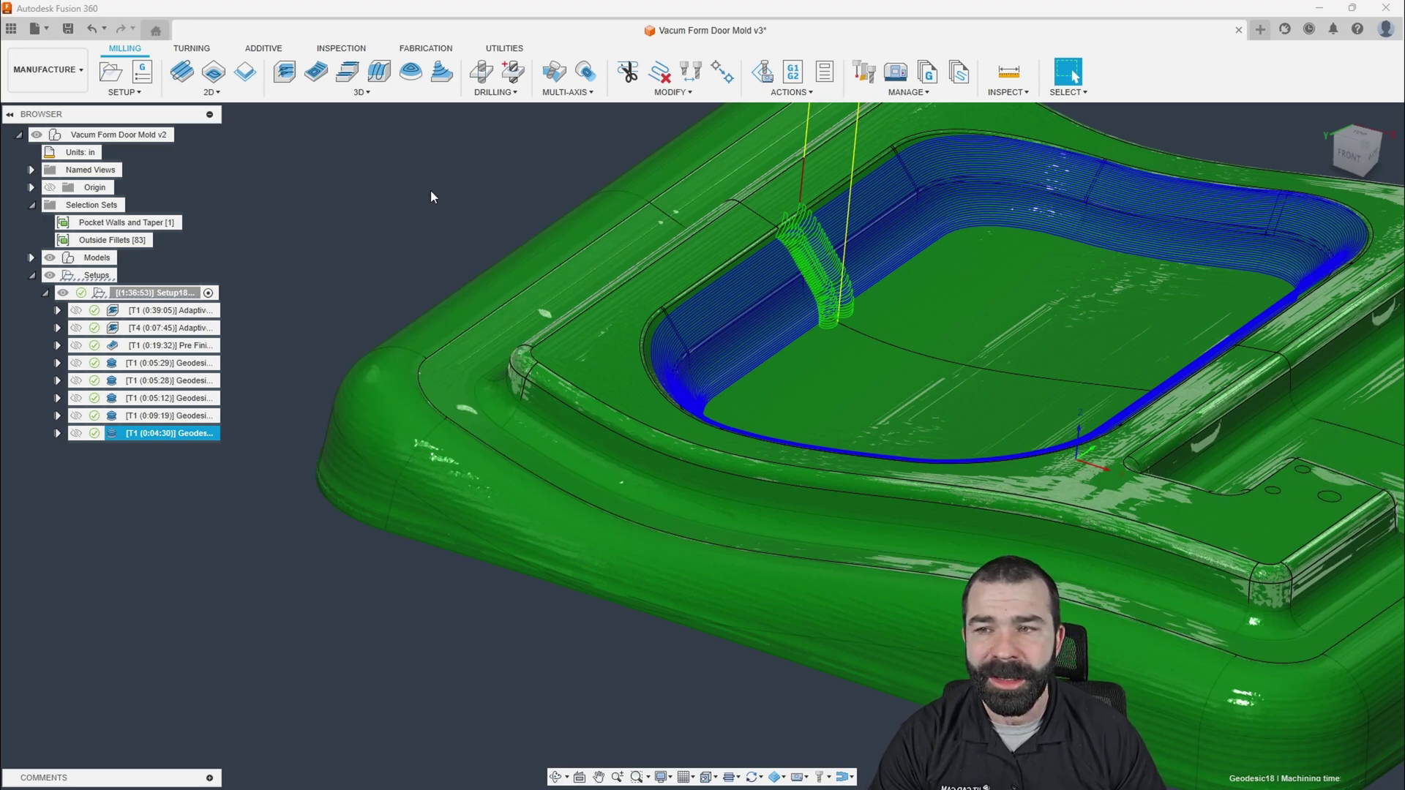
- Create a Steep and Shallow toolpath bounded by two closed edge chains, with contact point boundary on
click(362, 92)
click(325, 144)
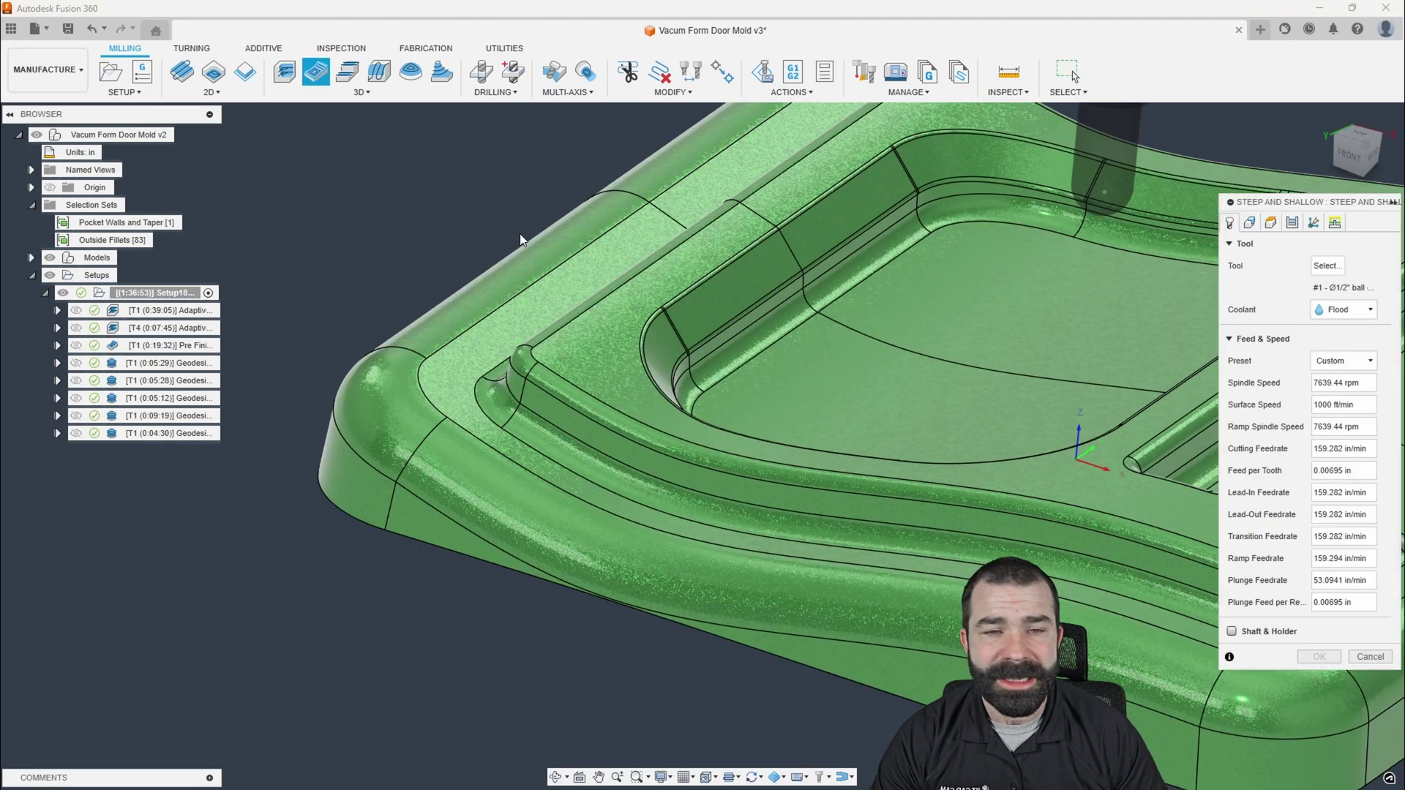
click(1249, 223)
click(1341, 265)
click(1345, 314)
click(414, 430)
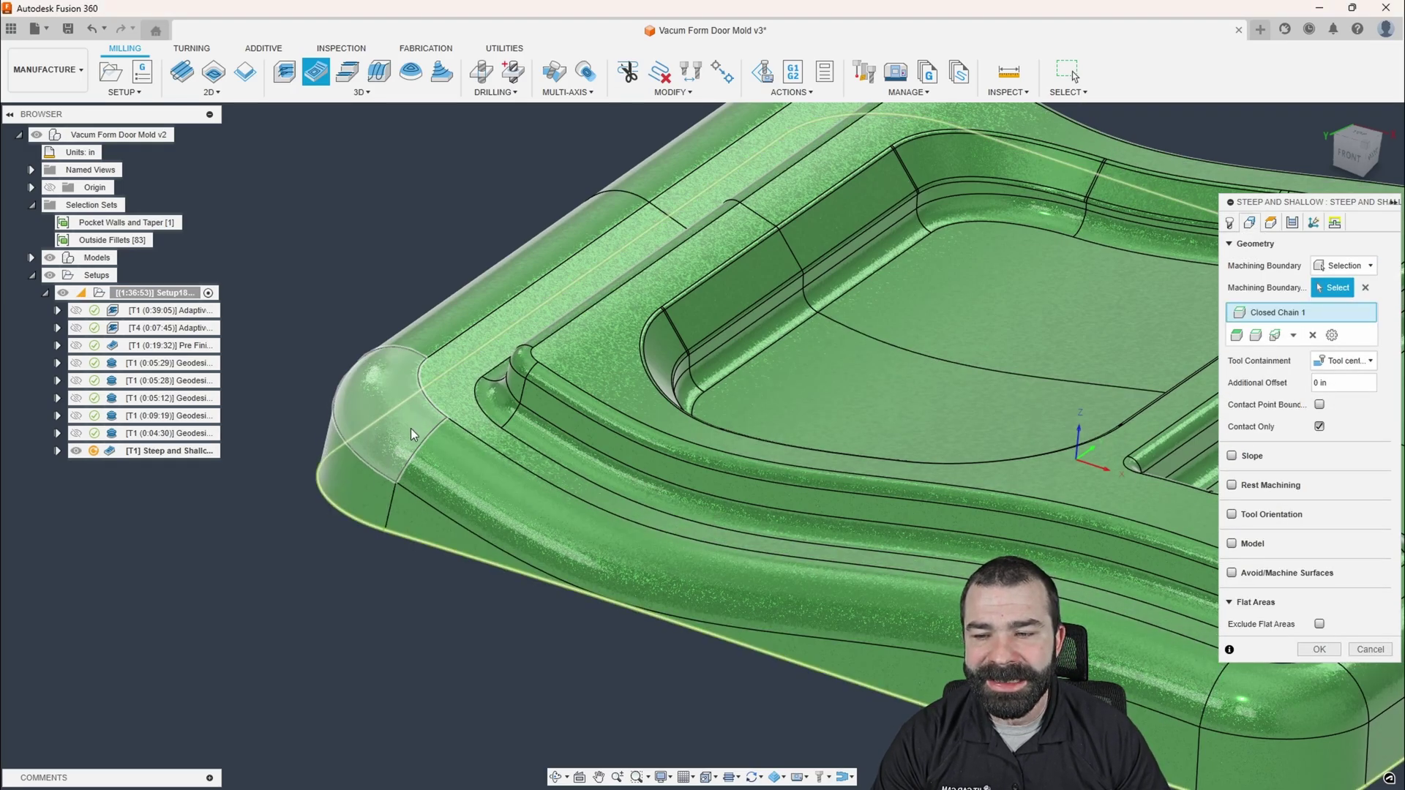
click(423, 402)
scroll(672, 549, down, 5)
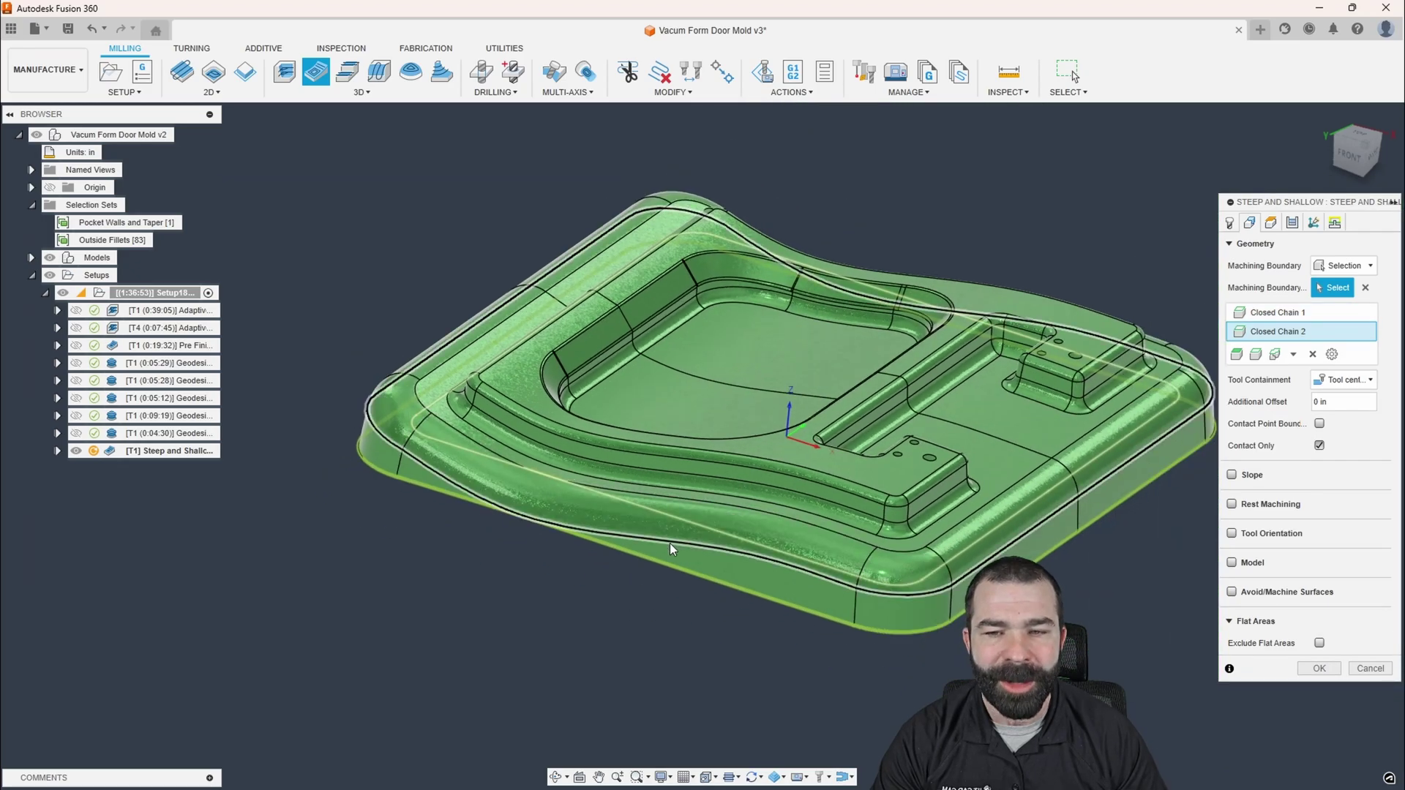
click(1319, 424)
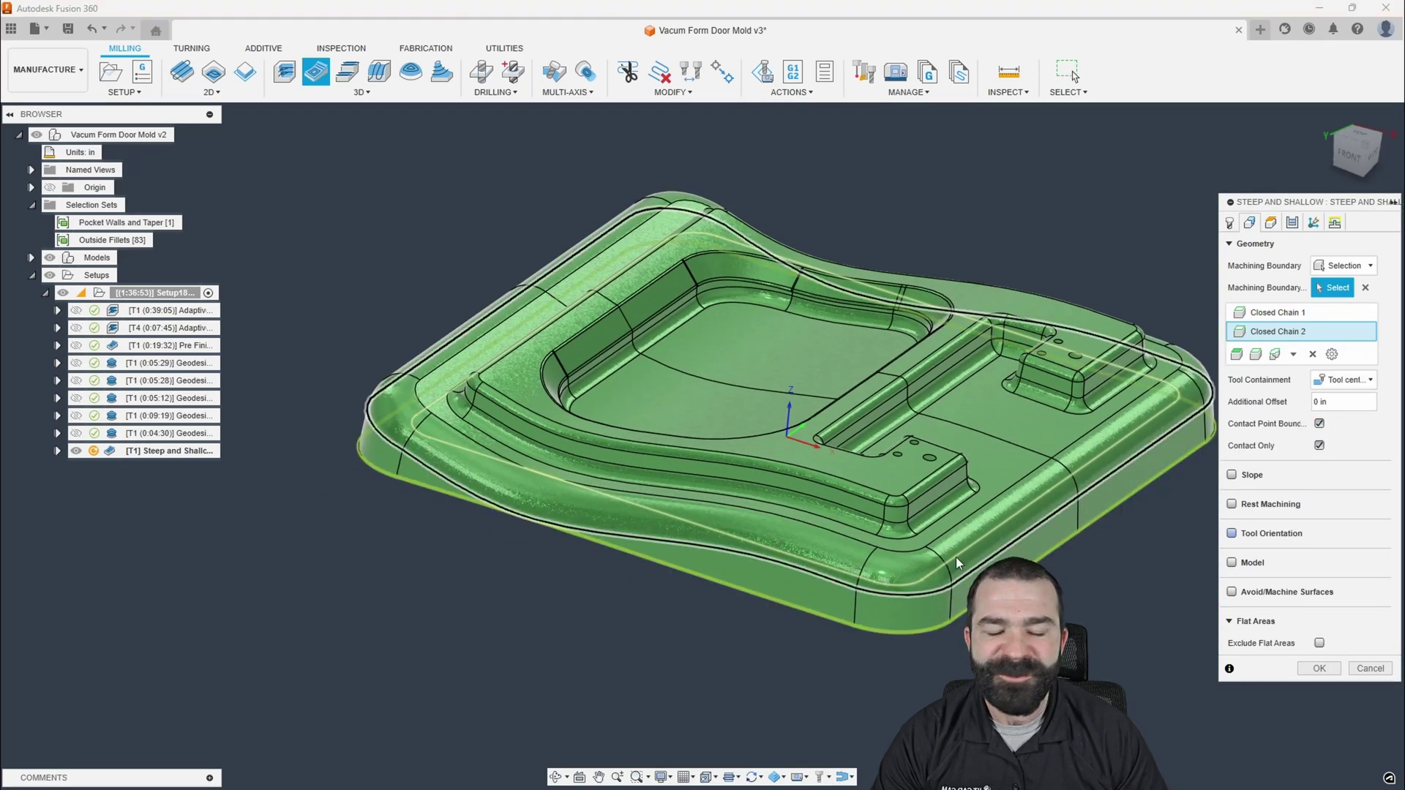
click(1318, 668)
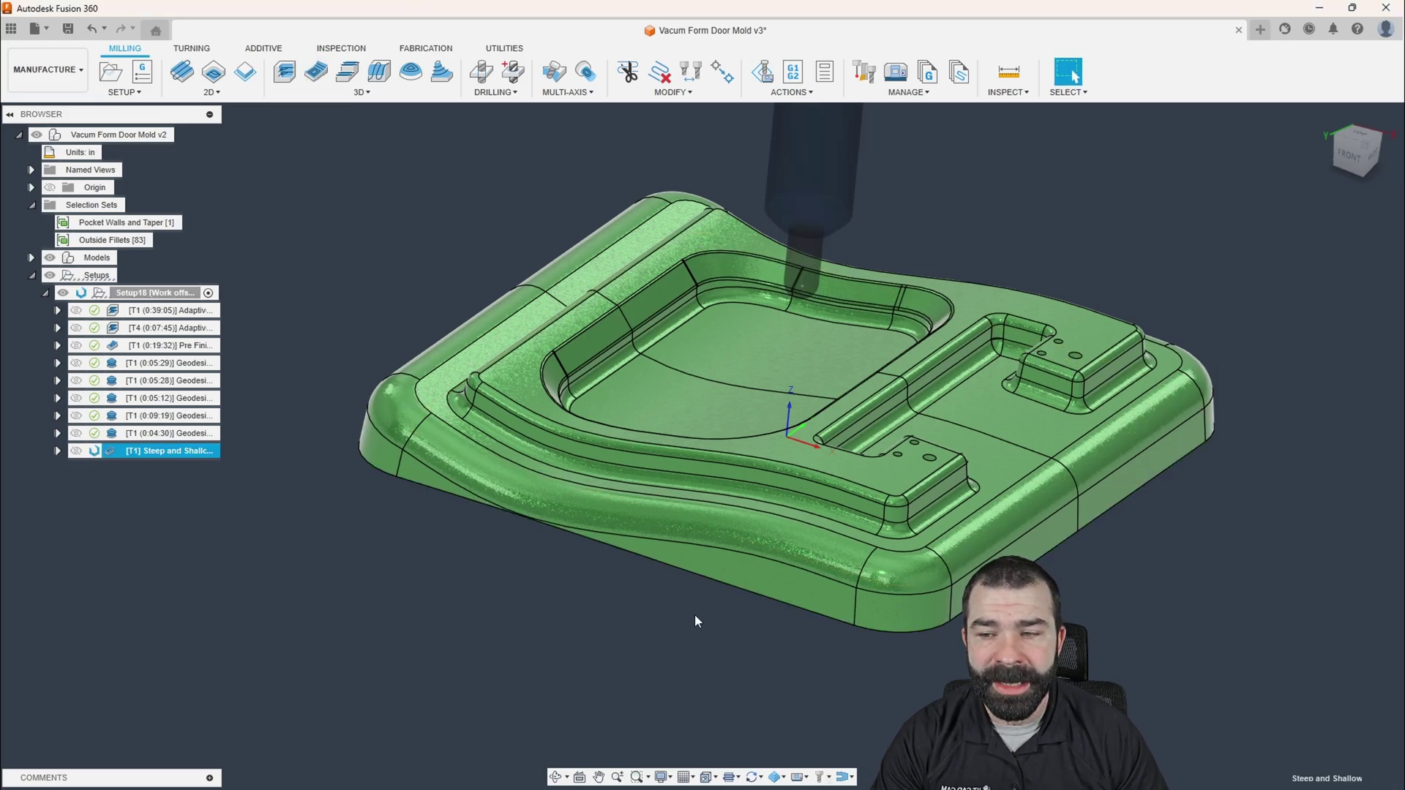
- Clear the face selection and display the new Steep and Shallow toolpath from low-front and top views
shift+middle_drag(370, 488, 375, 381)
scroll(995, 451, up, 3)
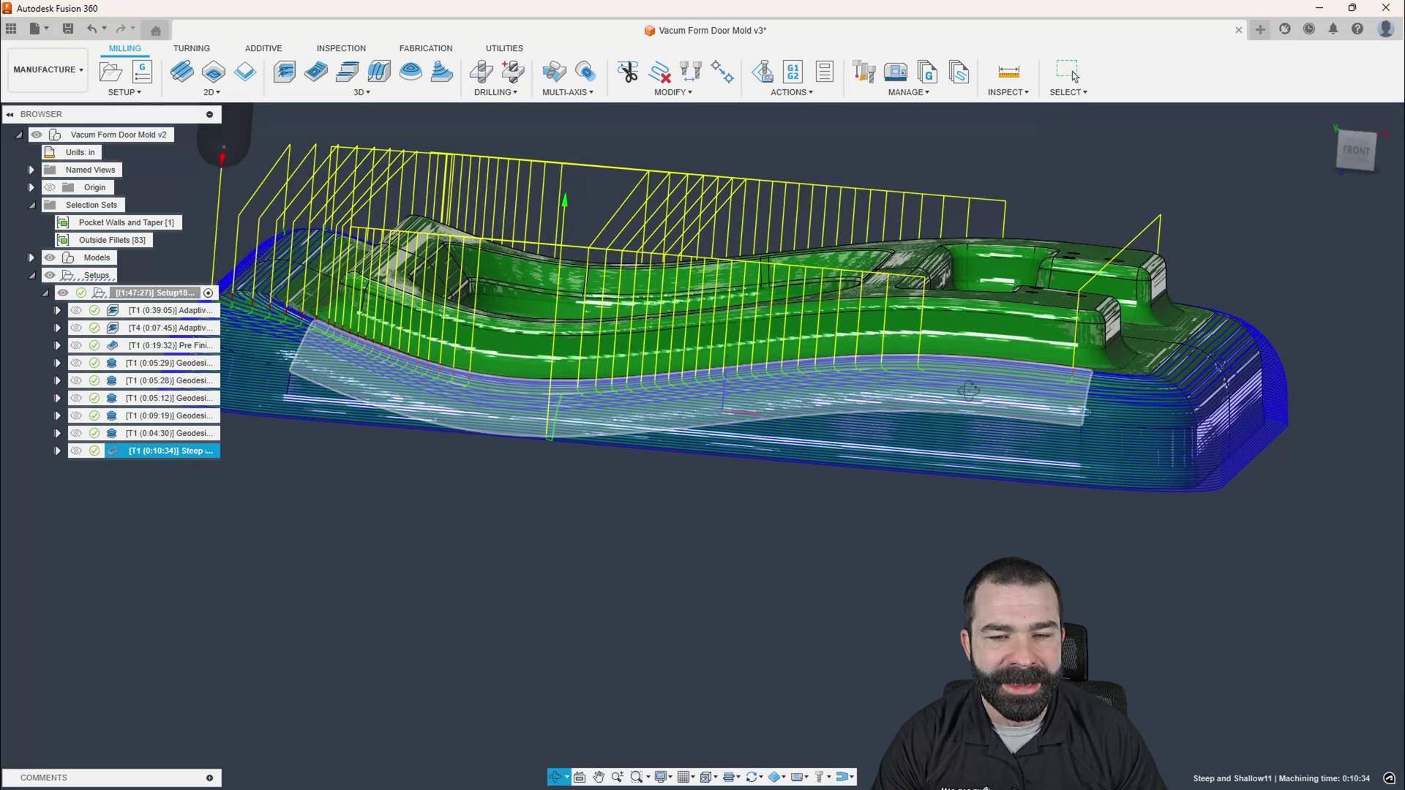
shift+middle_drag(968, 392, 889, 502)
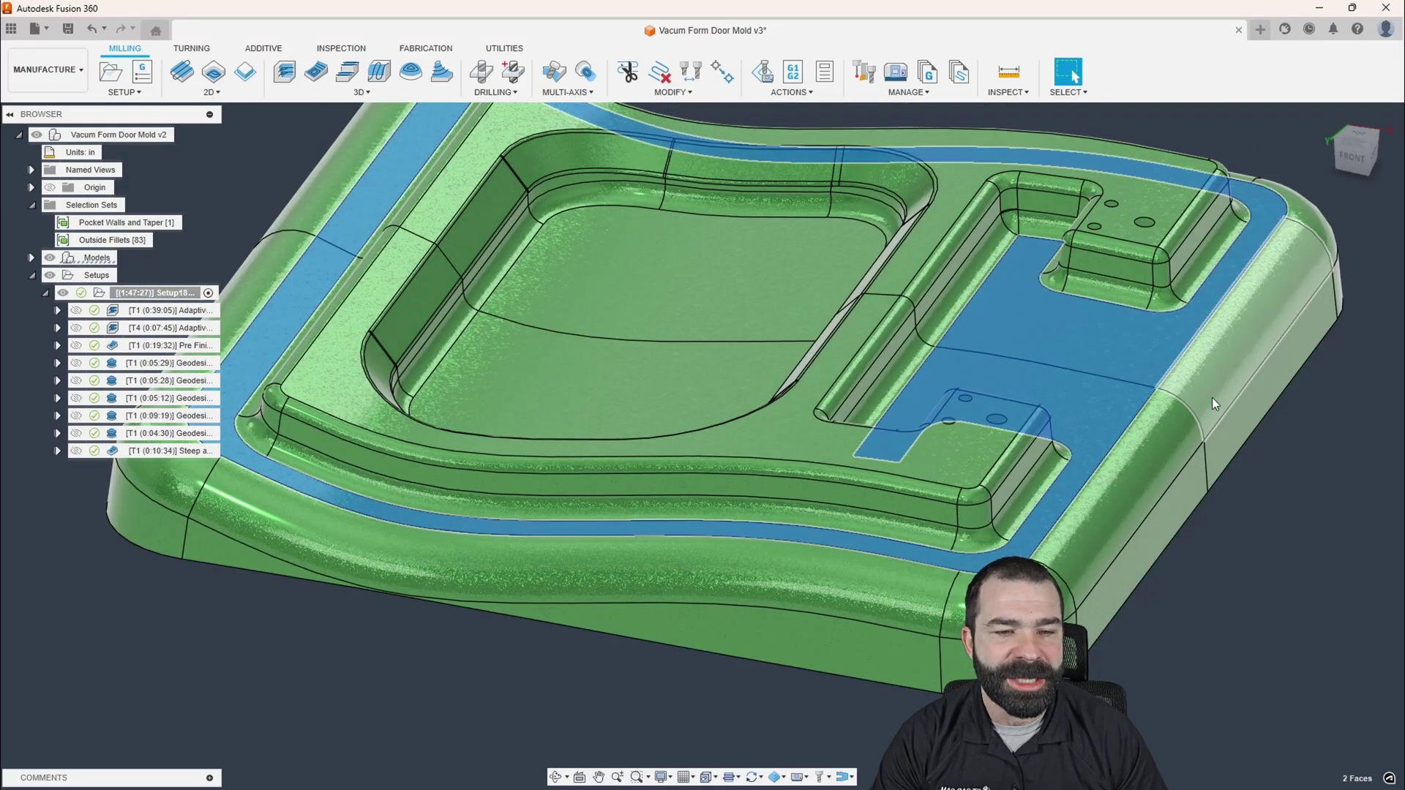
scroll(1142, 443, down, 4)
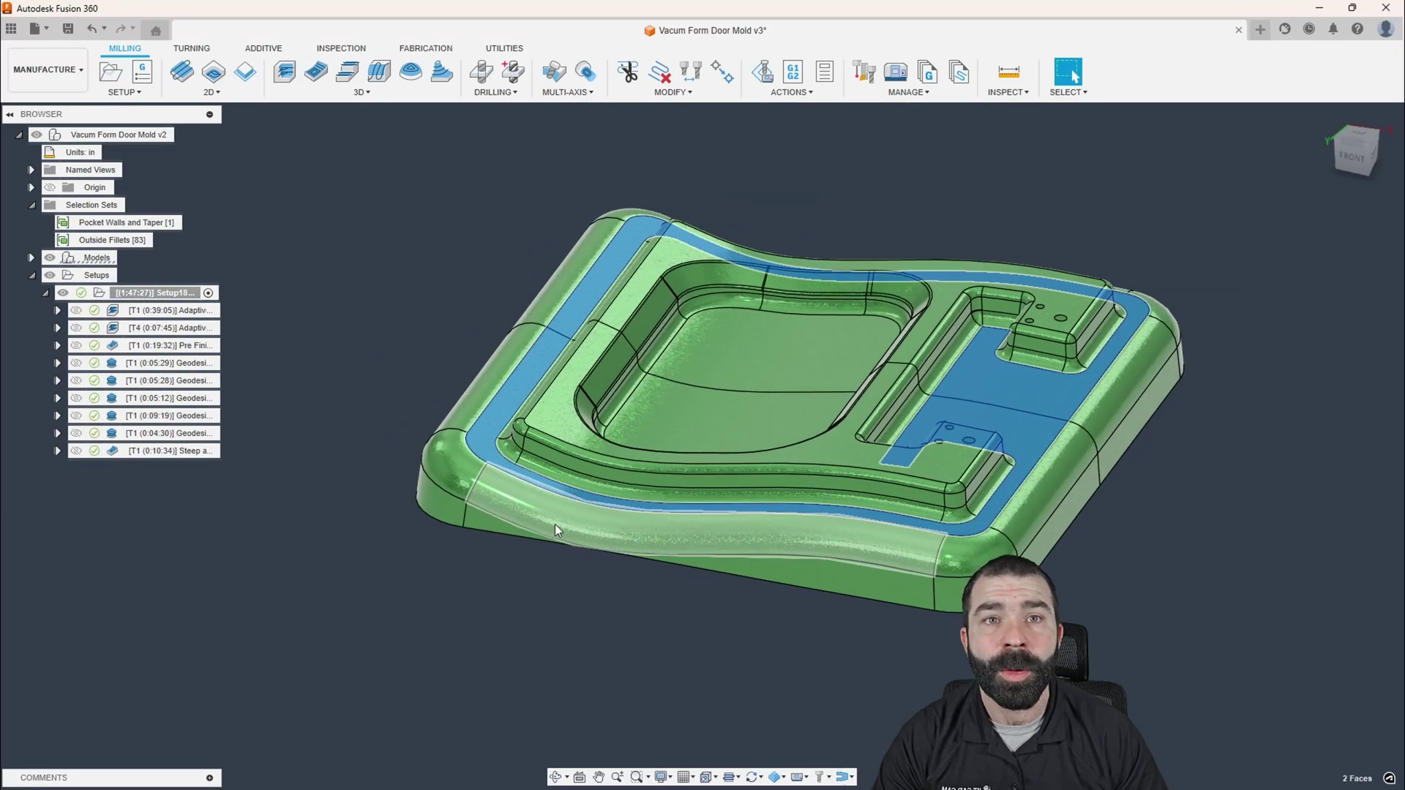
click(568, 600)
click(132, 452)
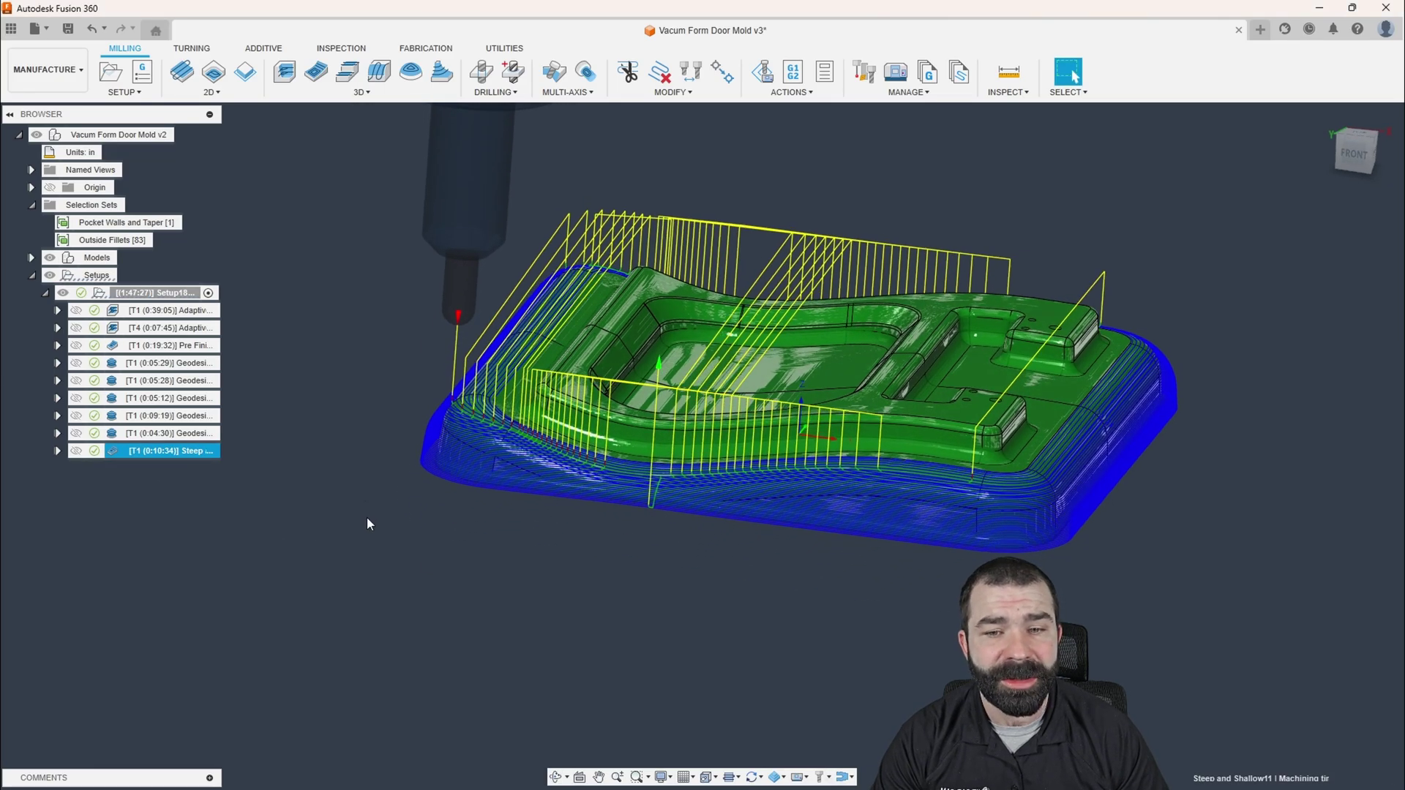
shift+middle_drag(423, 568, 442, 593)
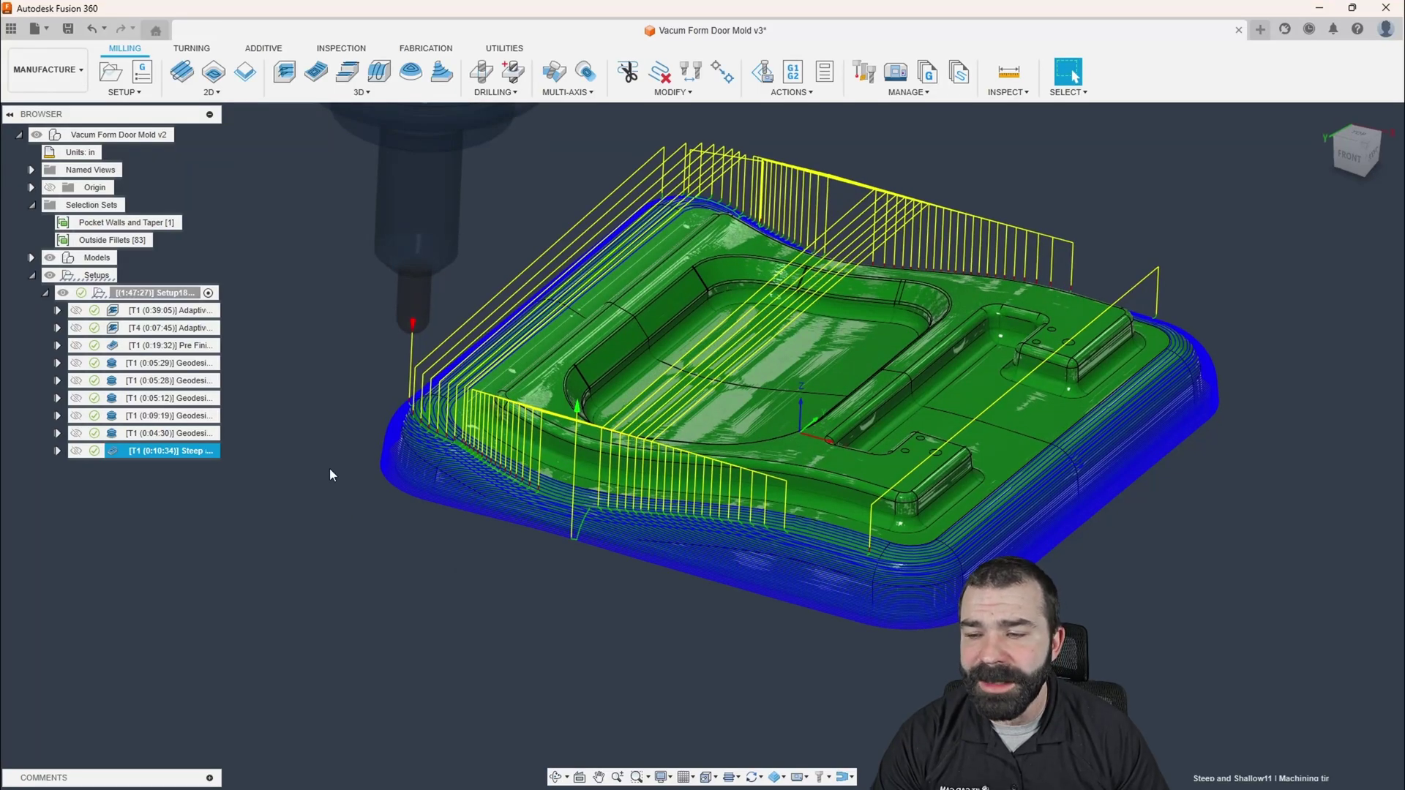
- Display the 0:04:30 geodesic toolpath and zoom around it
click(168, 434)
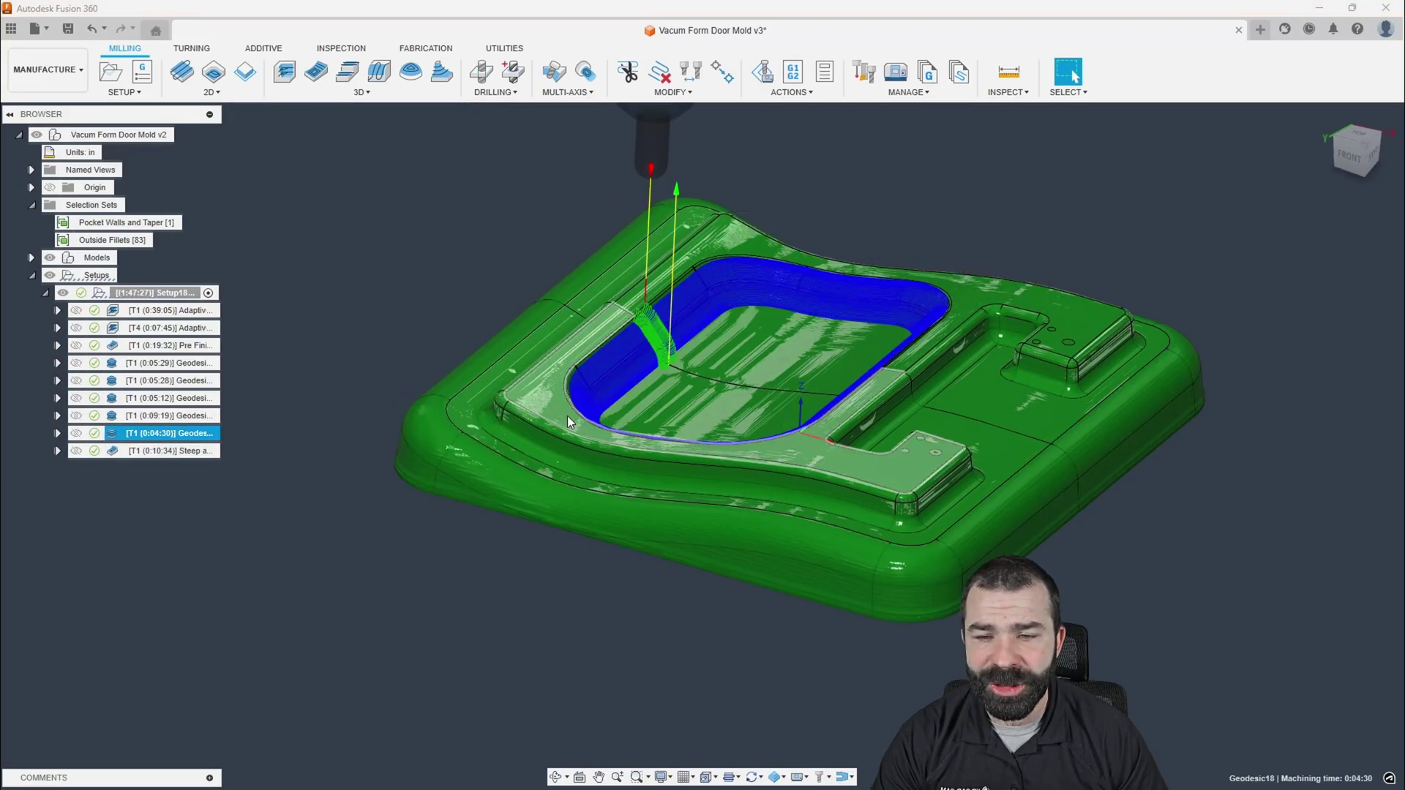
scroll(568, 414, up, 3)
scroll(542, 405, down, 1)
scroll(832, 540, up, 2)
scroll(1047, 339, up, 5)
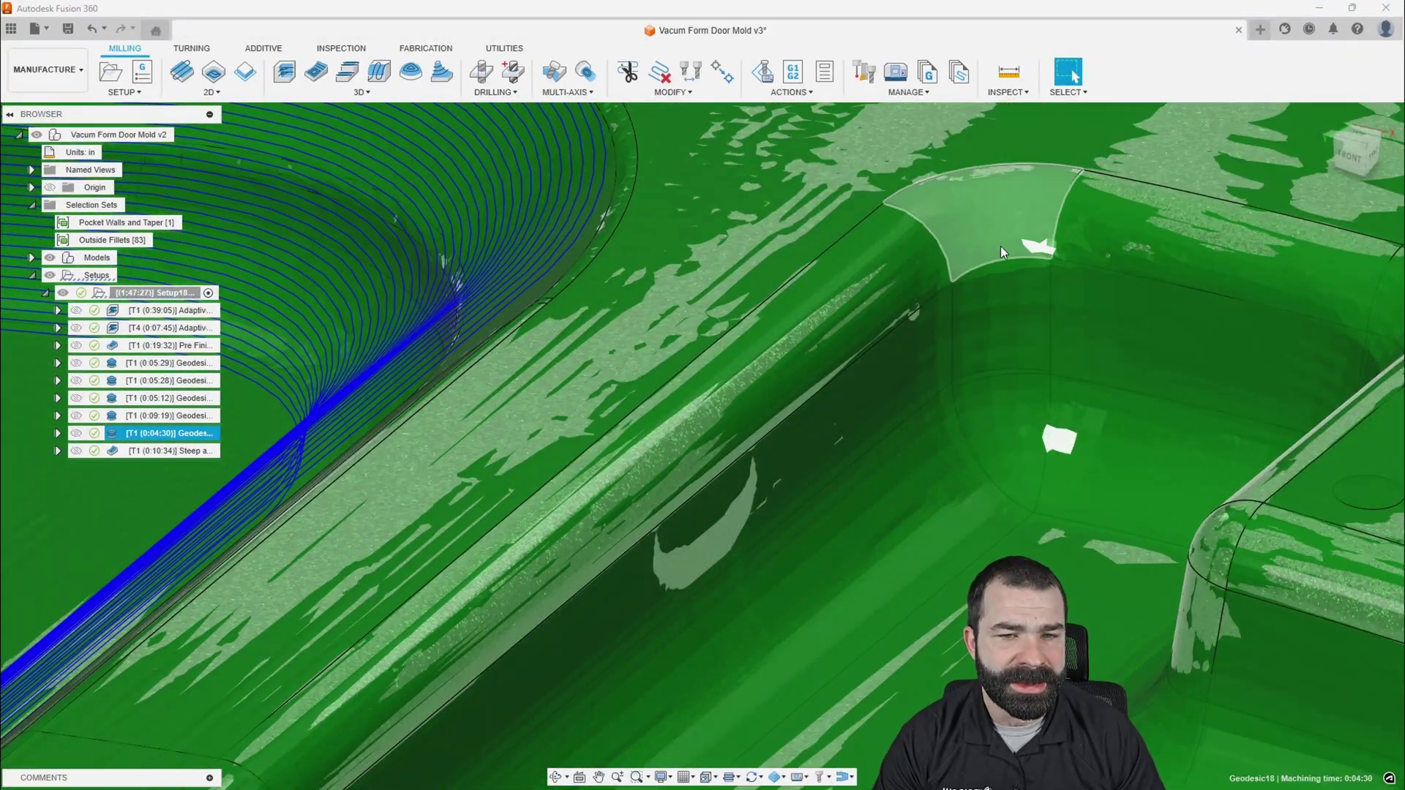
scroll(999, 252, down, 6)
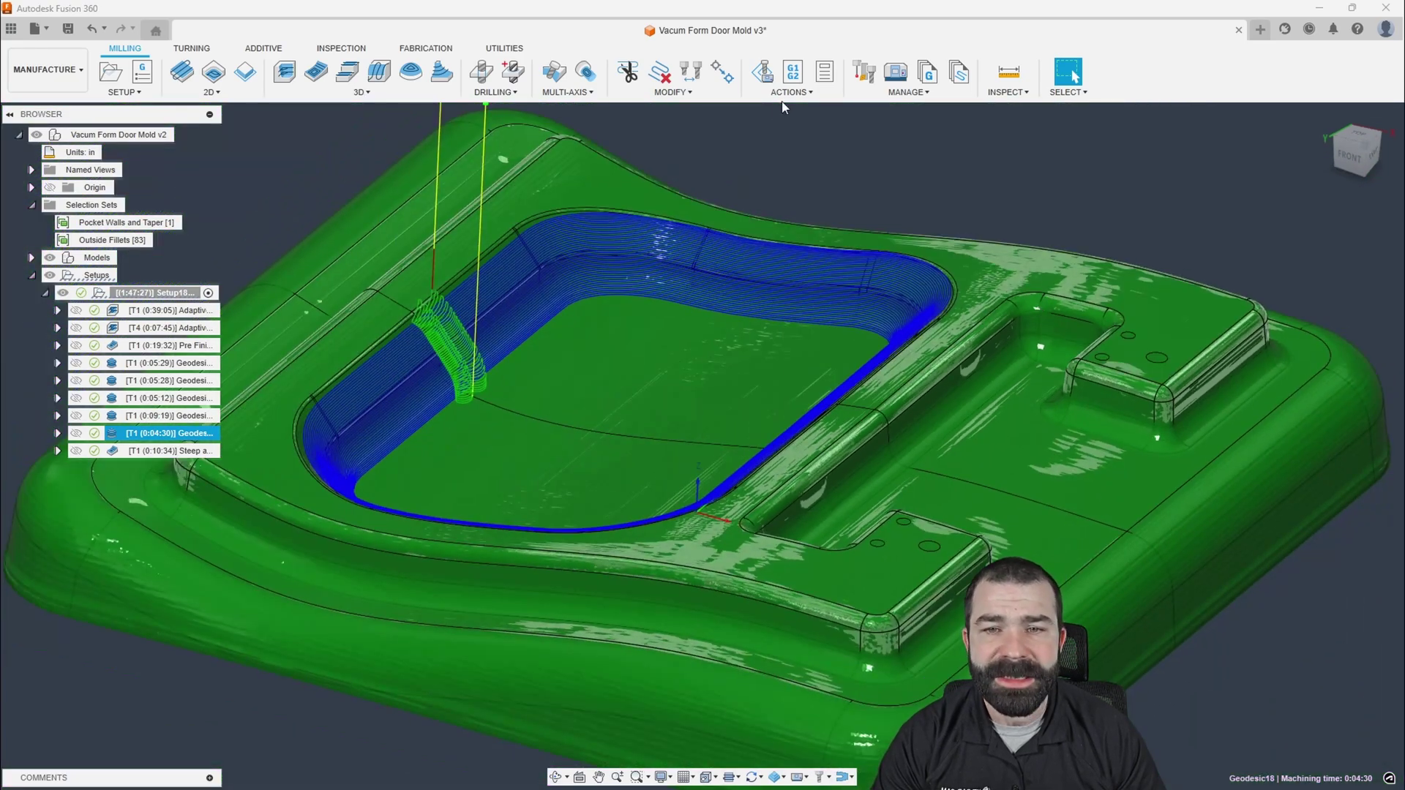
- Simulate the toolpaths on the stock, inspect leftover material, then exit the simulation
click(762, 71)
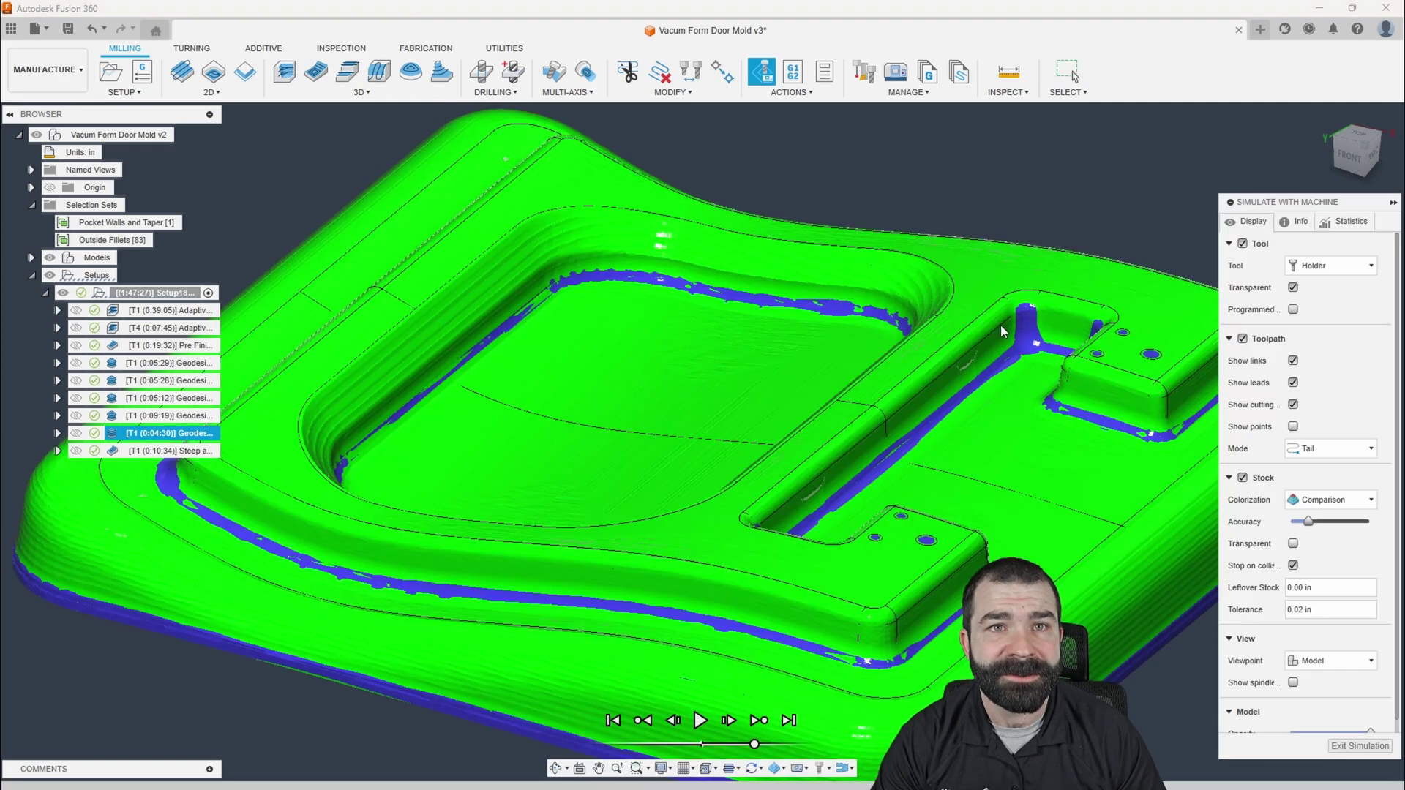
scroll(747, 330, down, 2)
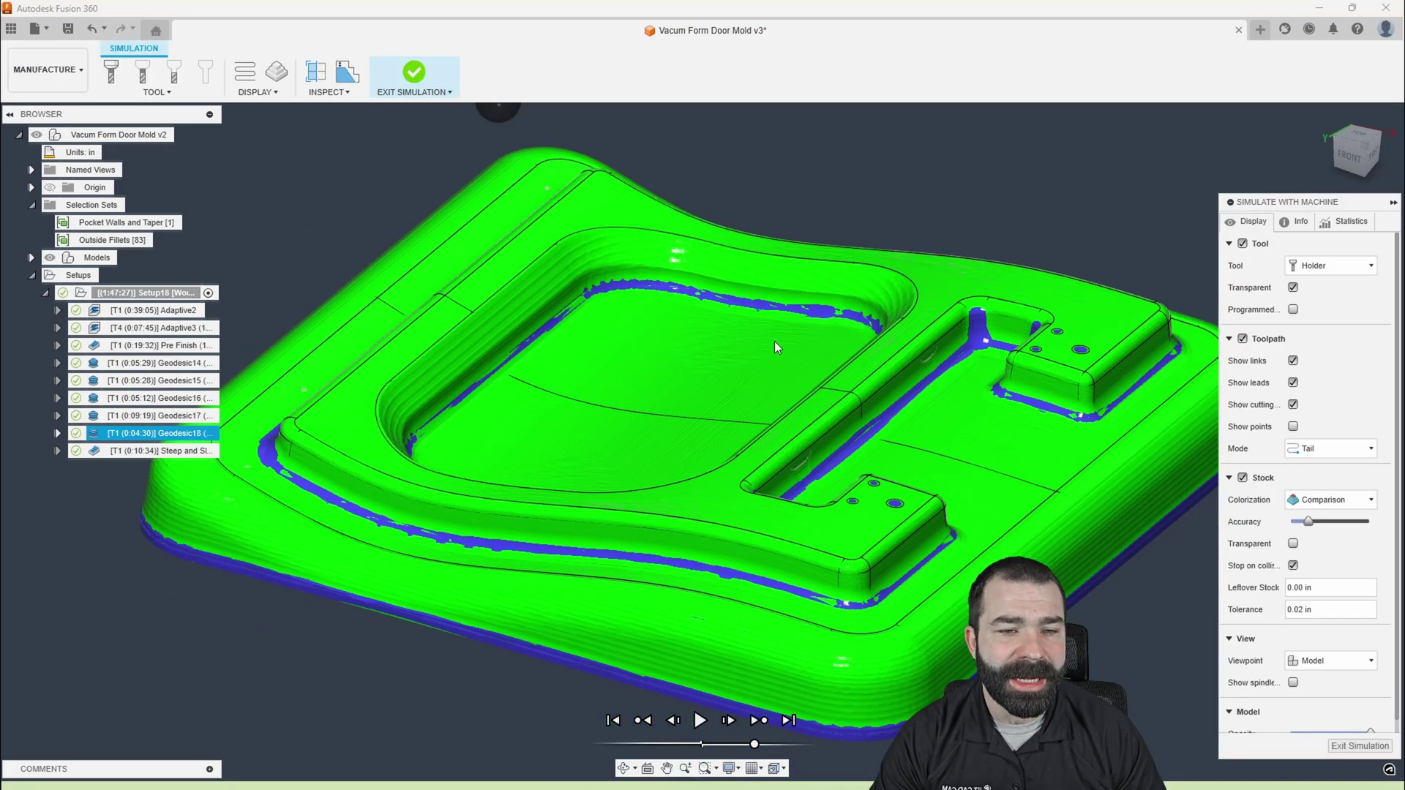
scroll(972, 353, up, 2)
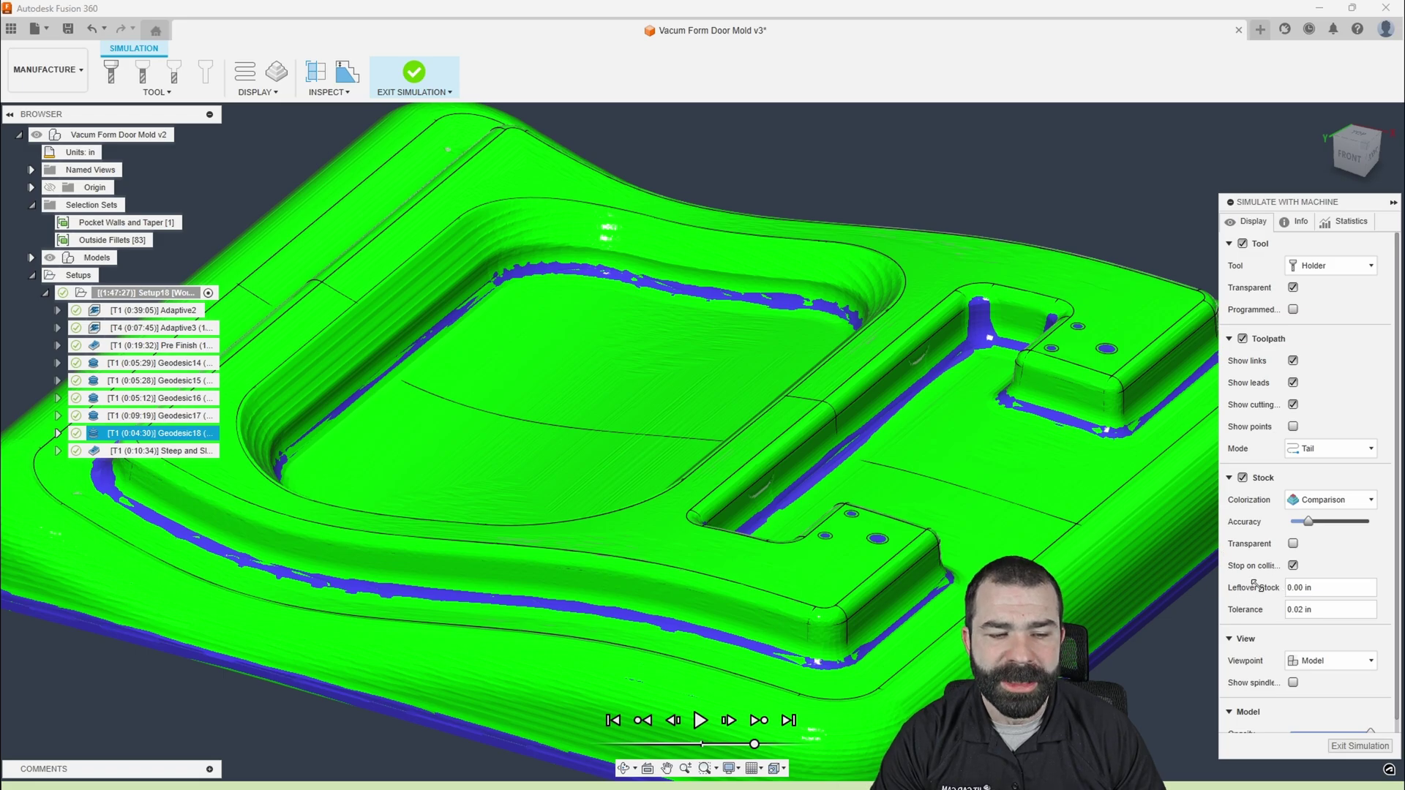
scroll(892, 450, down, 2)
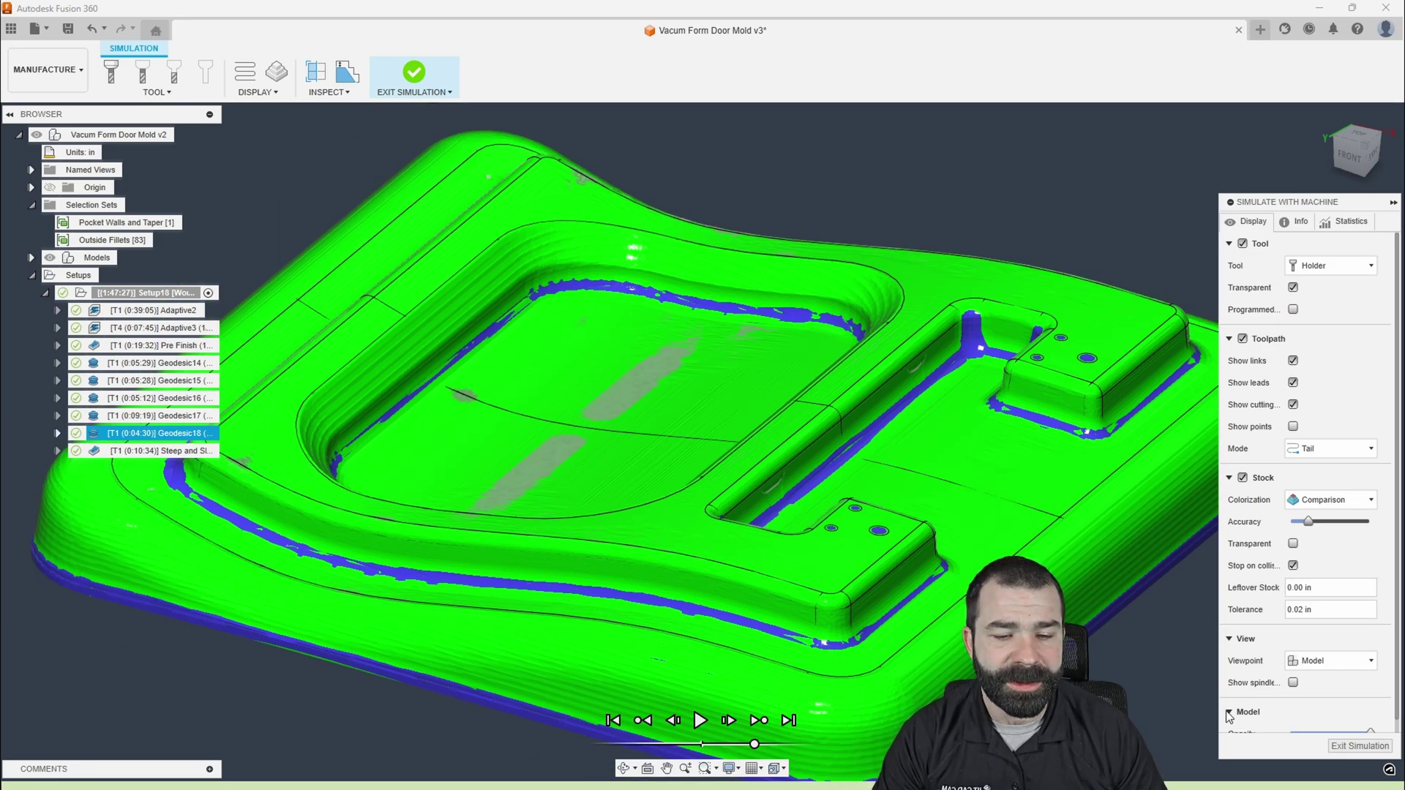
click(1342, 748)
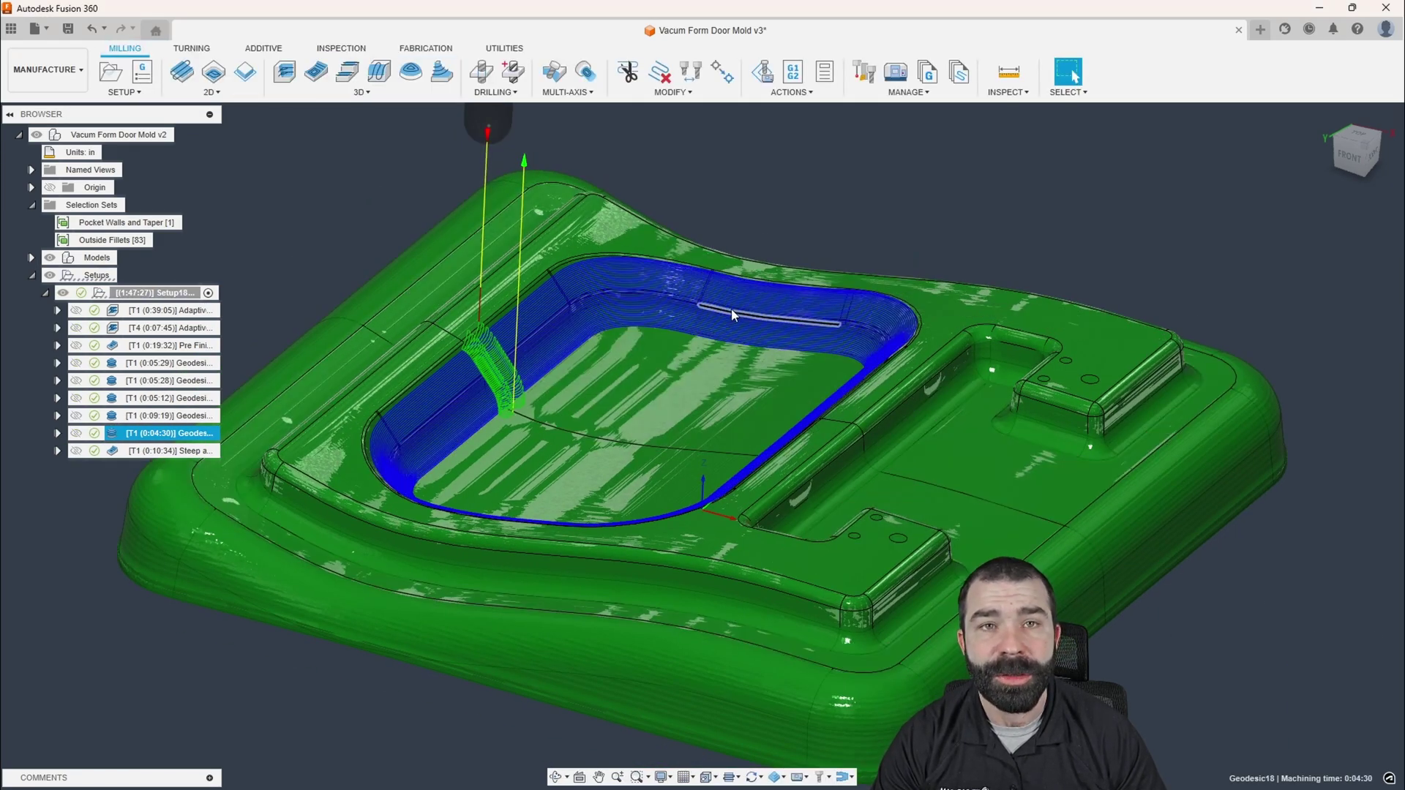
- Start a Corner finishing operation using the 1/4" Ball Endmill
click(333, 92)
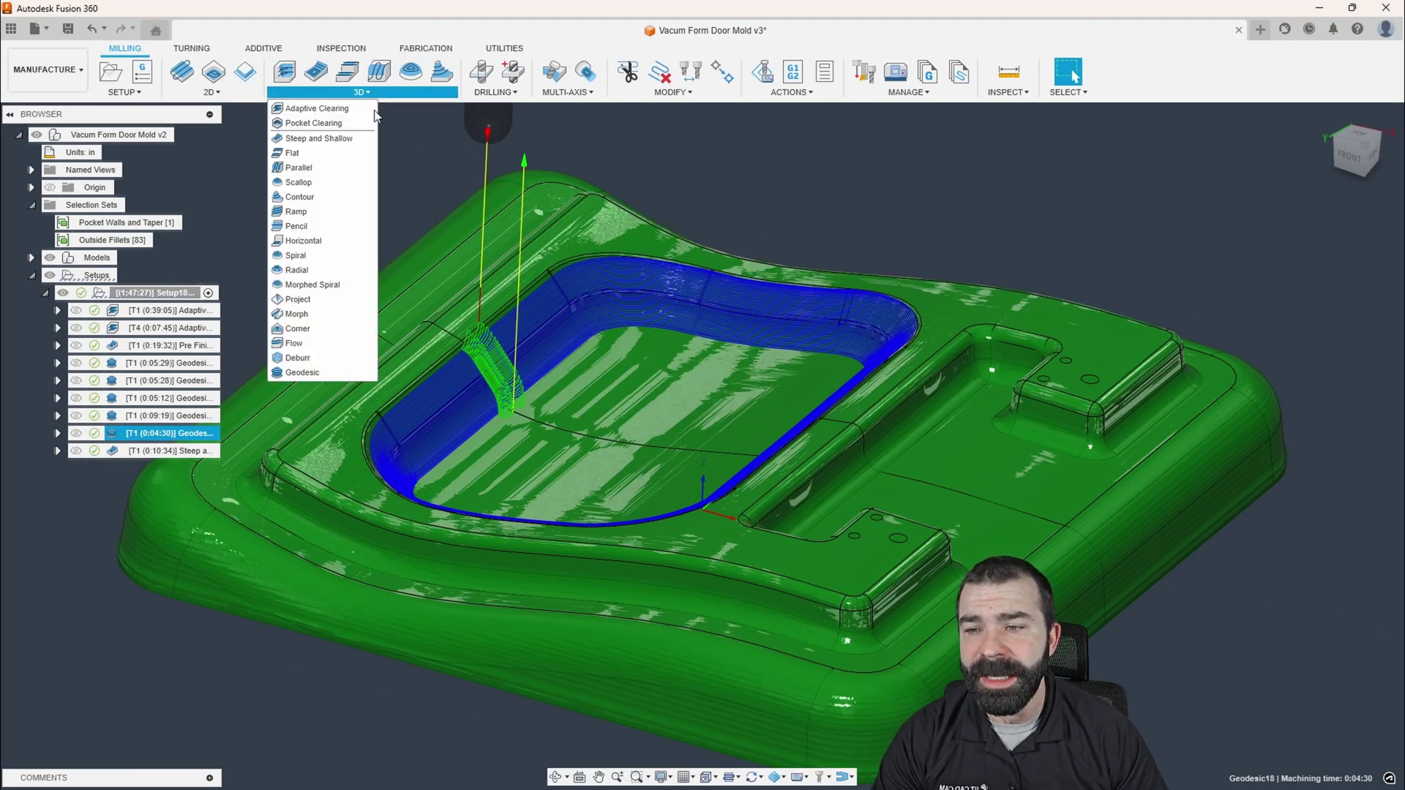
click(316, 328)
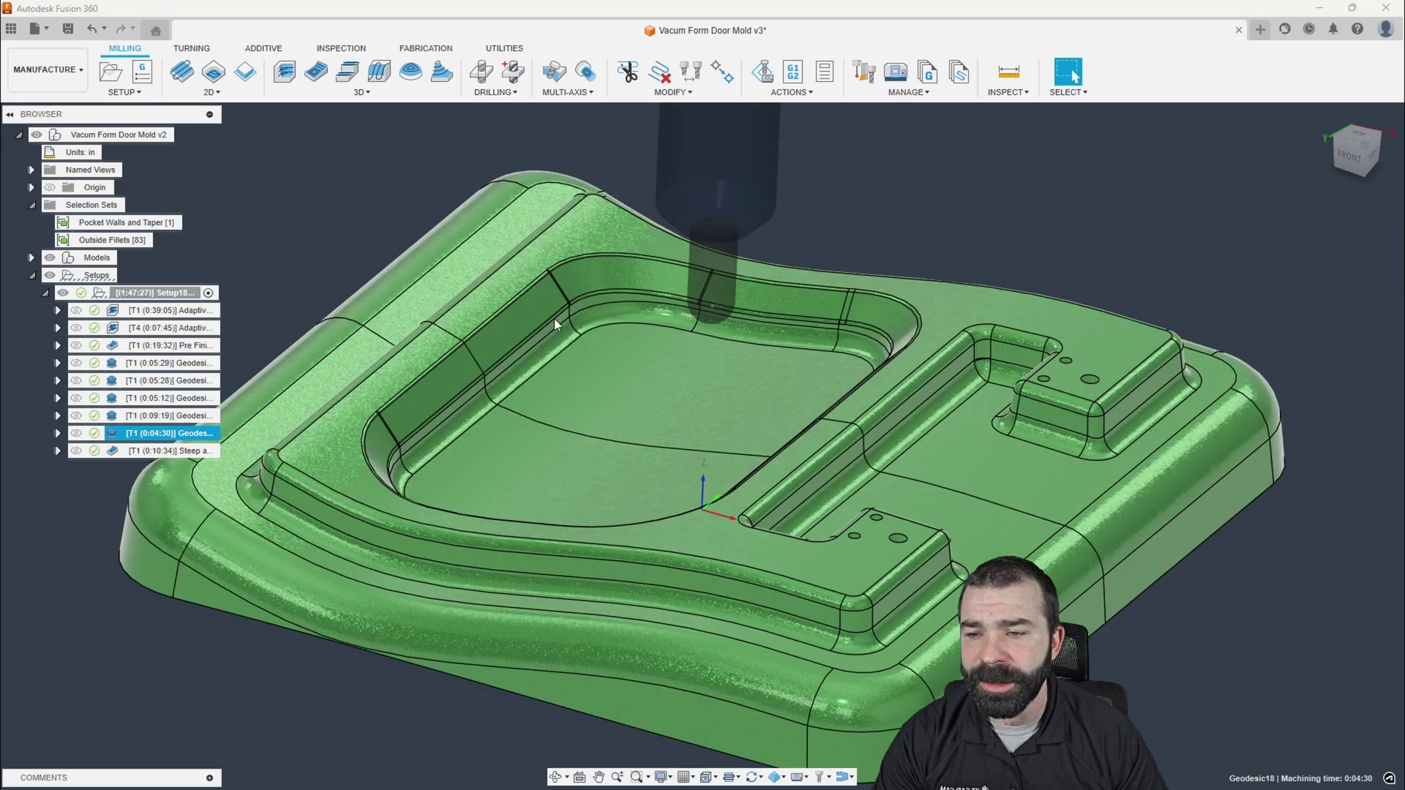
click(1343, 268)
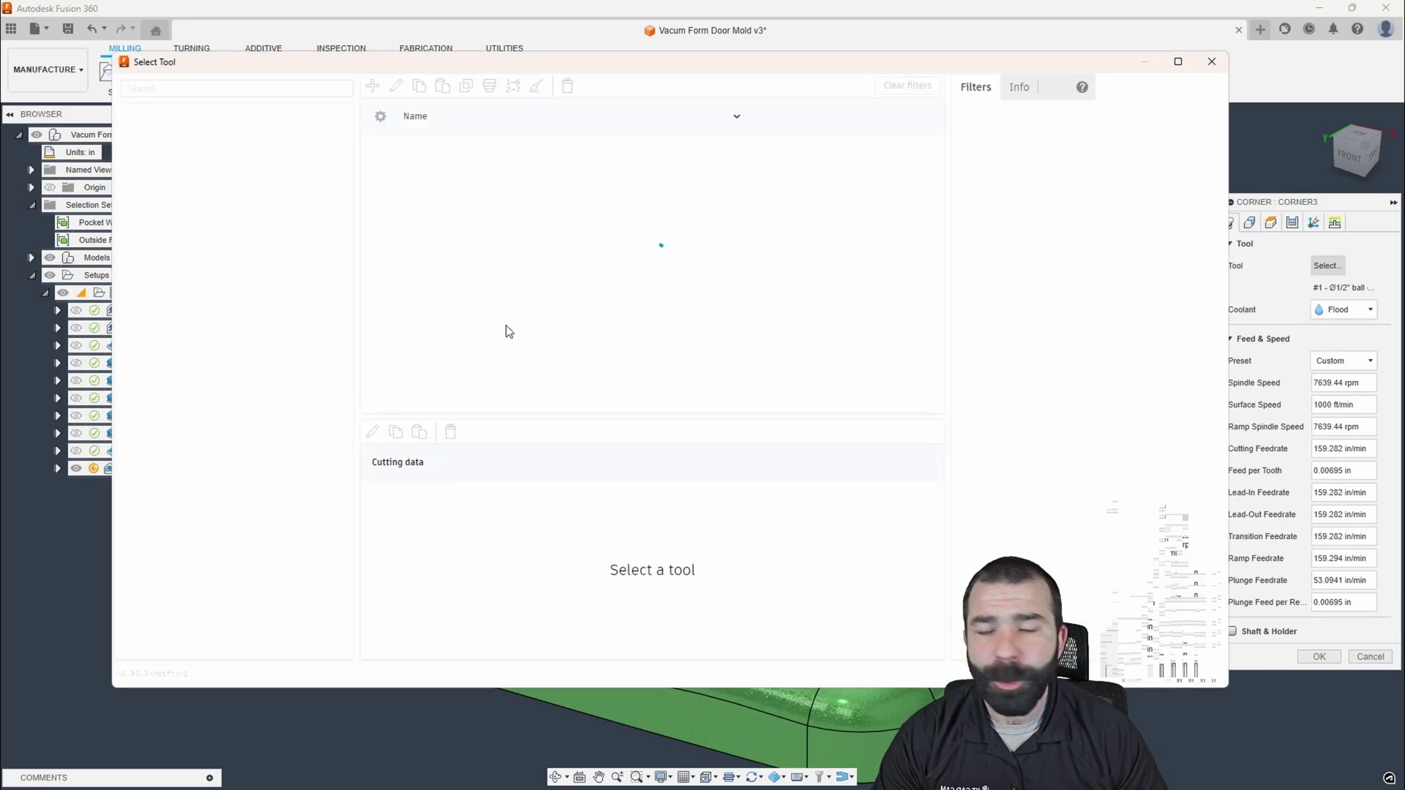
click(464, 227)
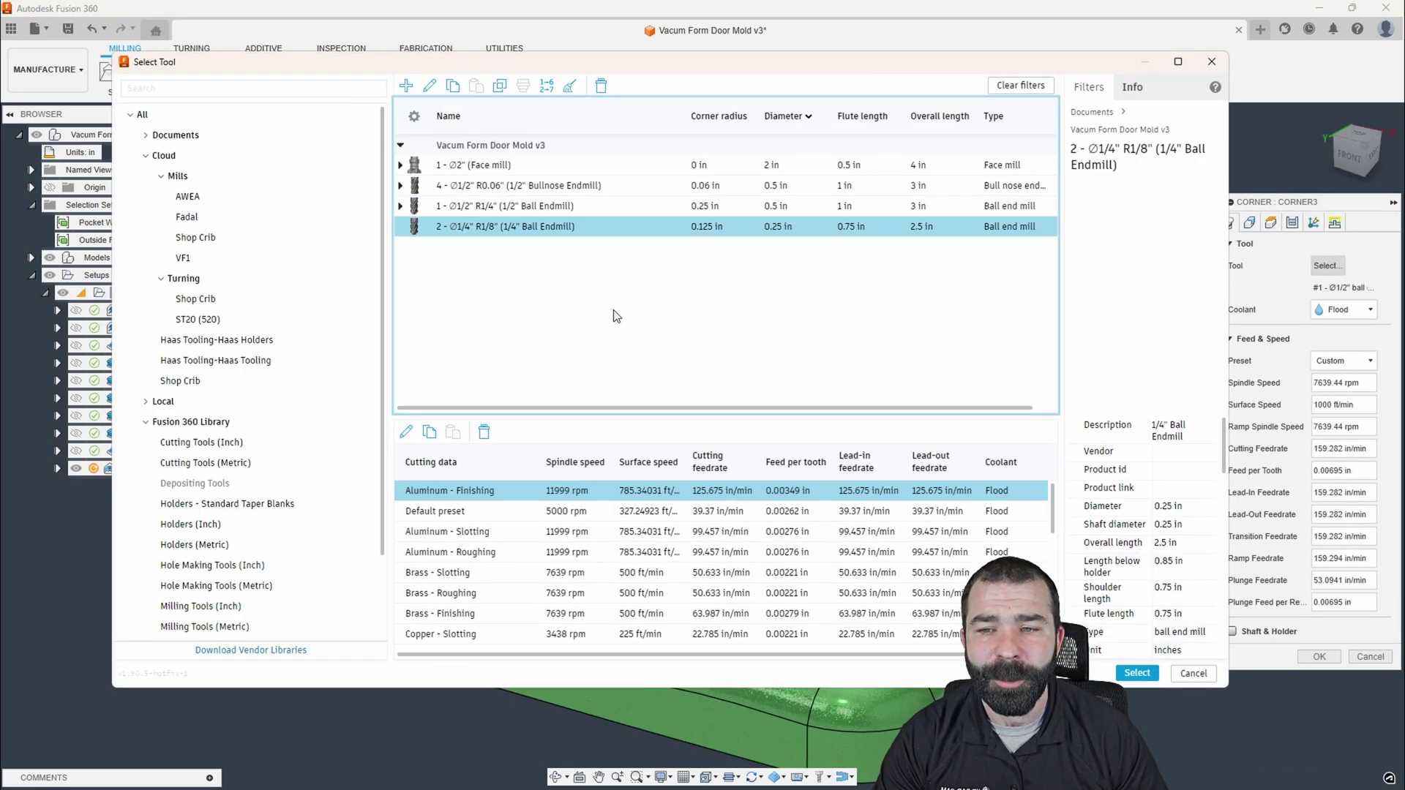
click(1135, 672)
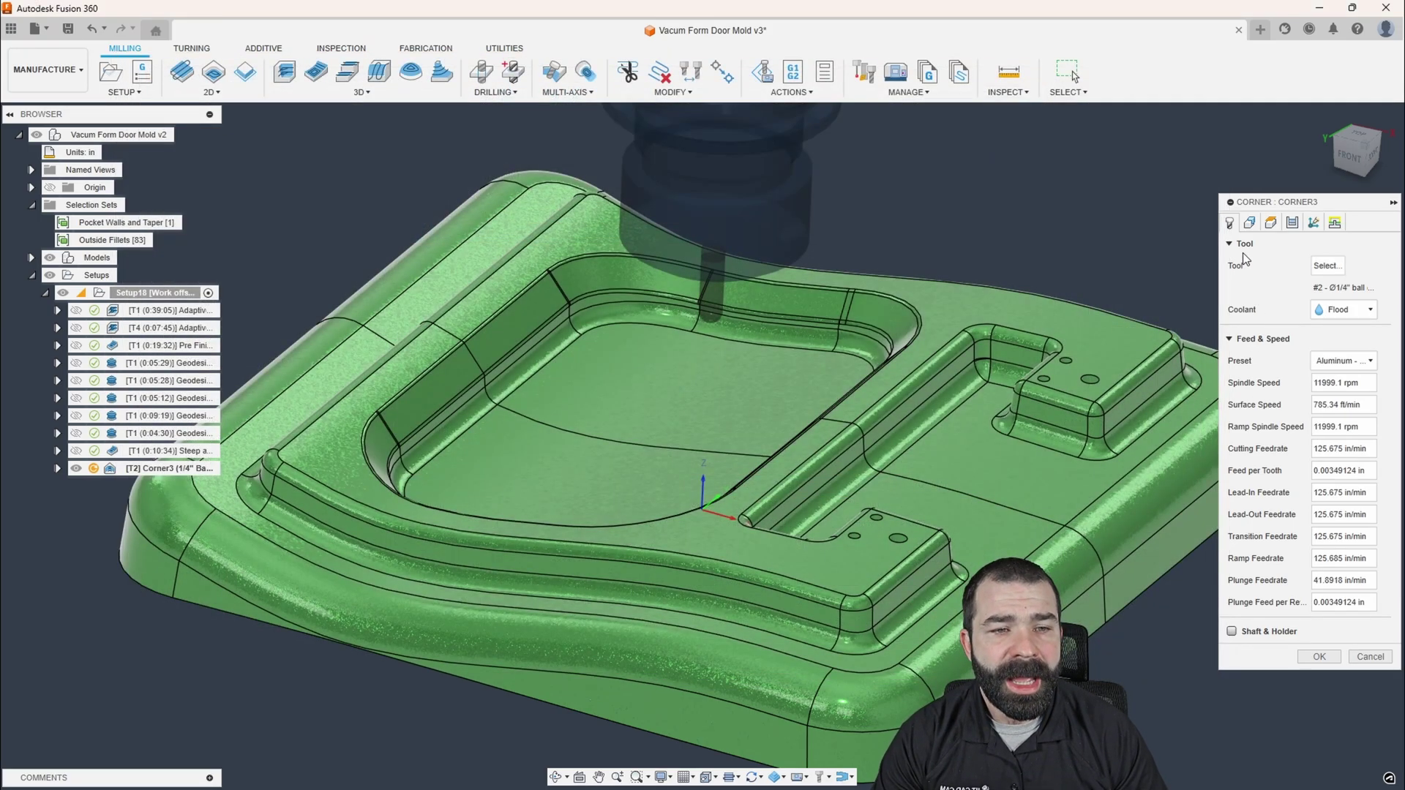
- Enable rest machining with the 1/2" Ball Endmill as reference tool and generate the toolpath
click(1249, 223)
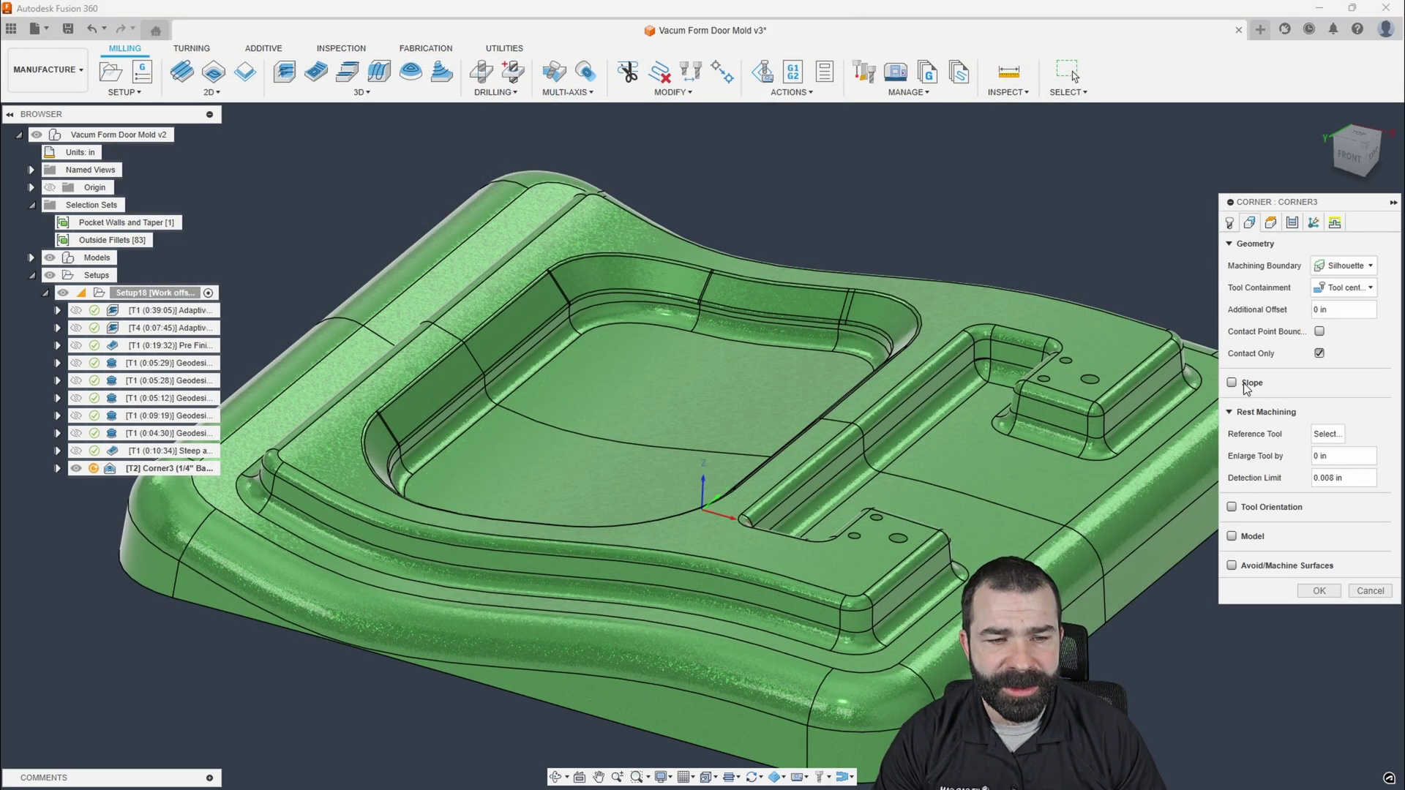
click(1271, 413)
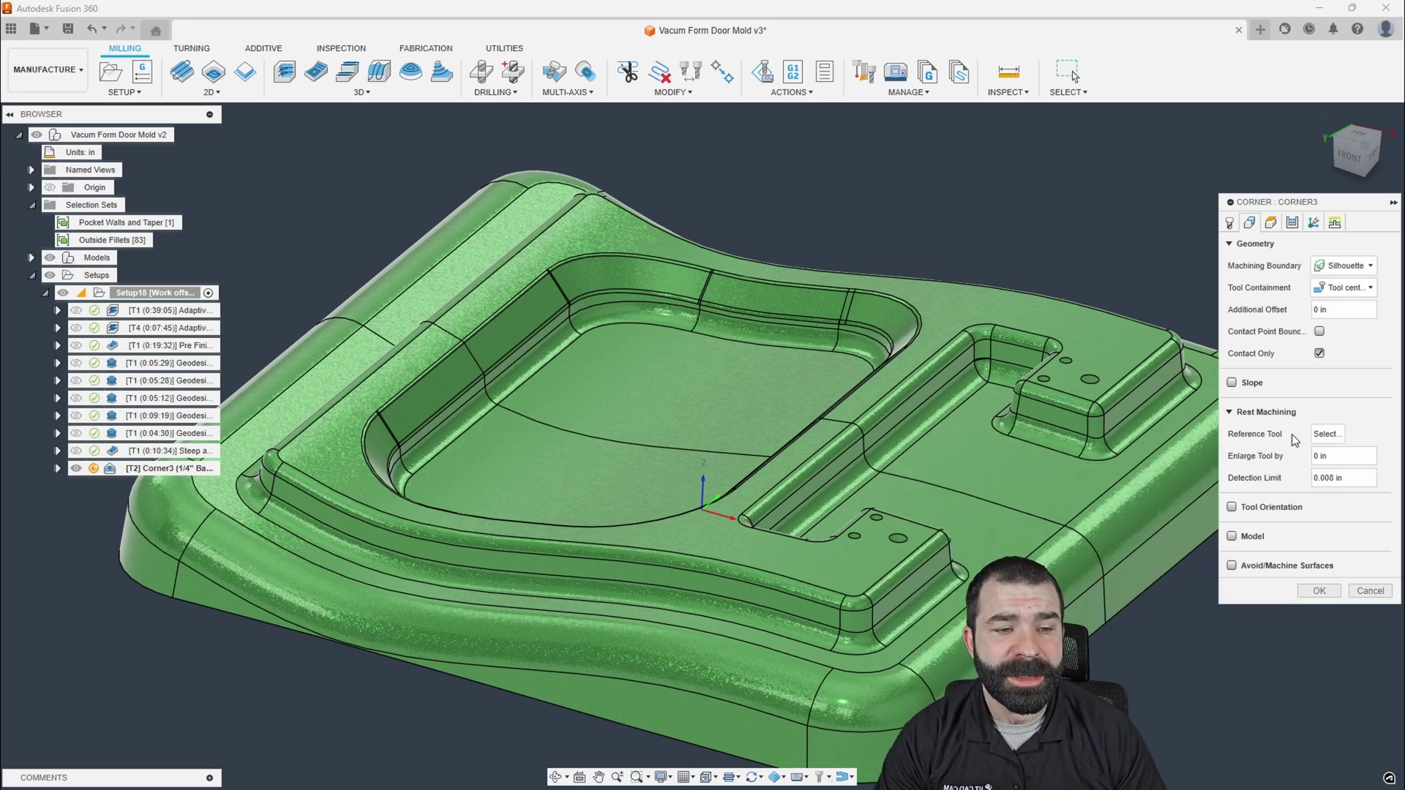
click(1325, 434)
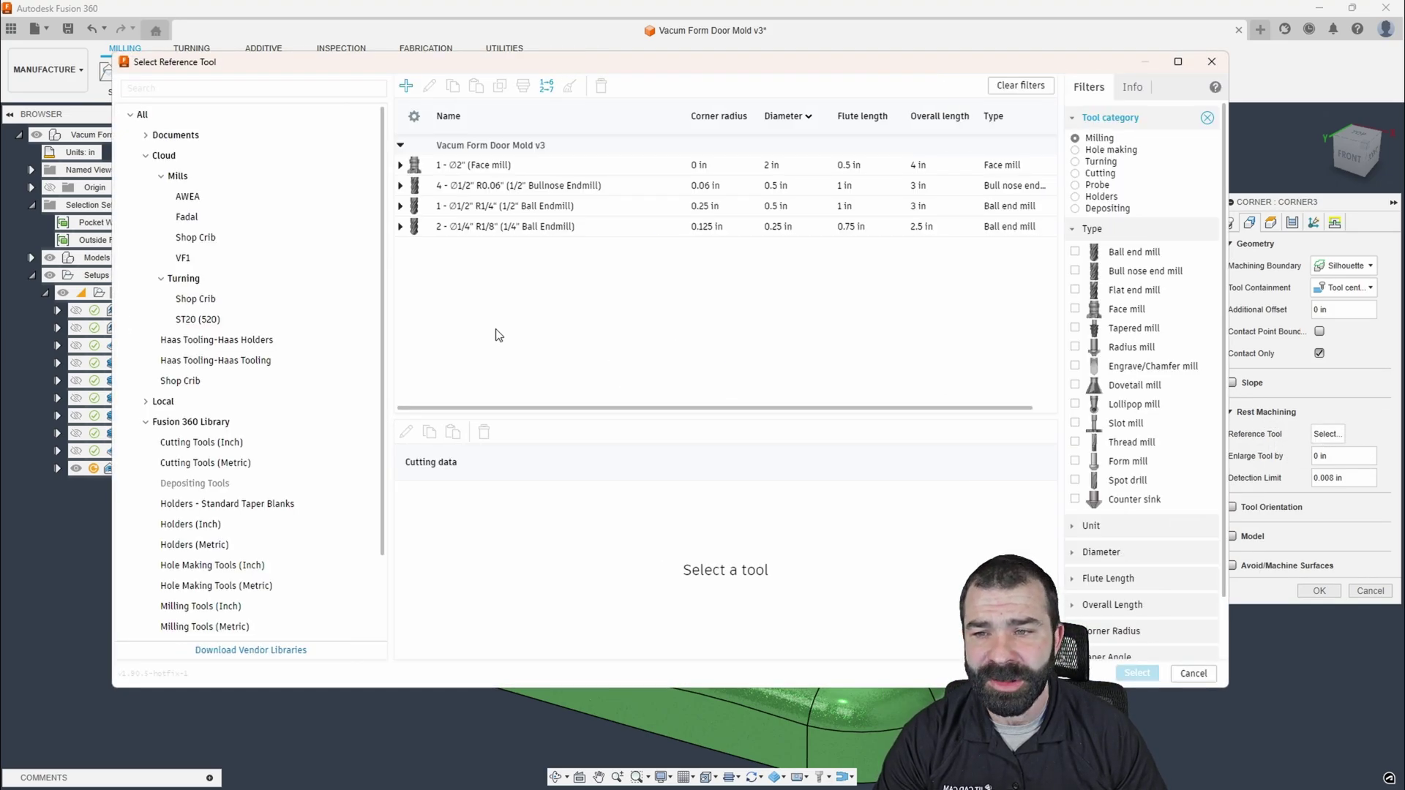
click(486, 208)
click(1136, 674)
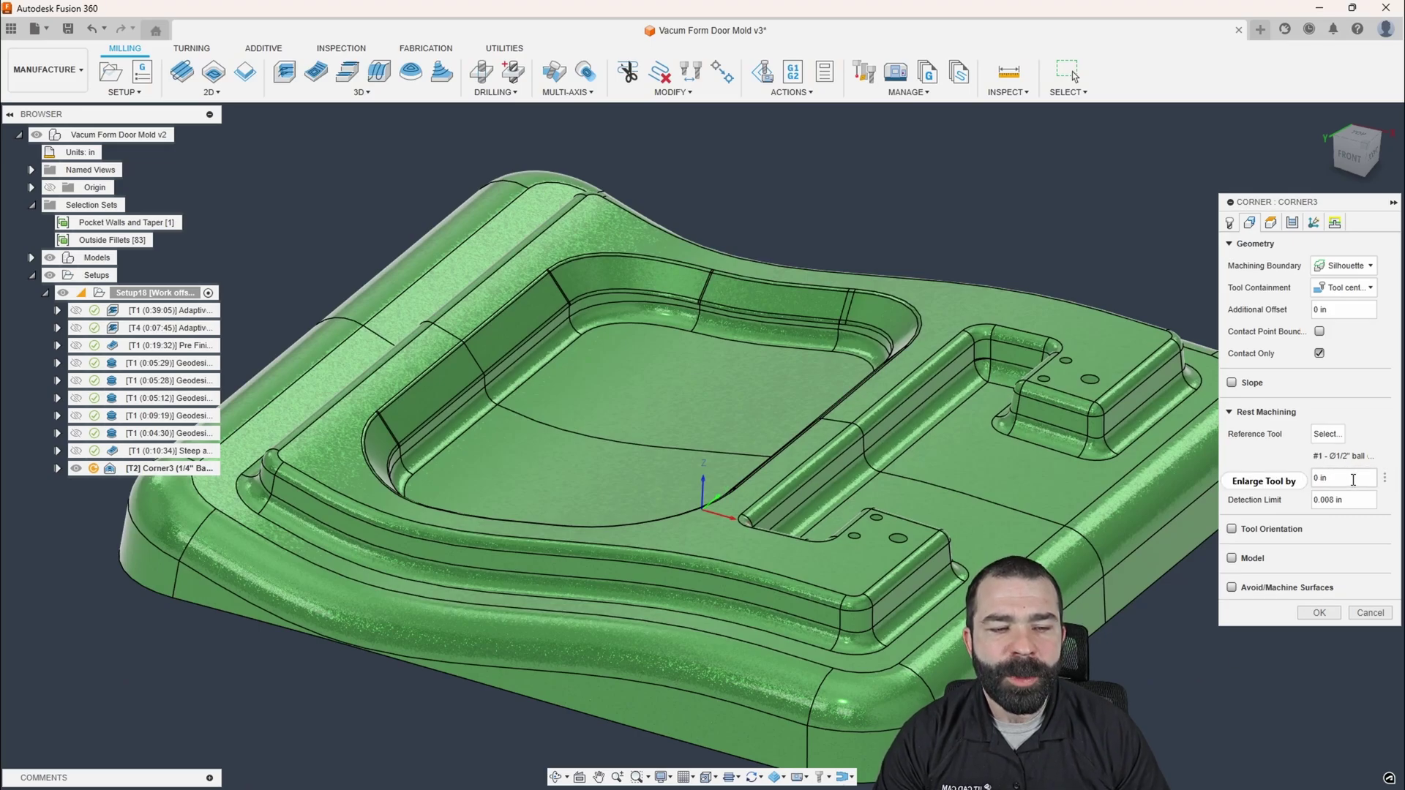
mouse_move(1353, 480)
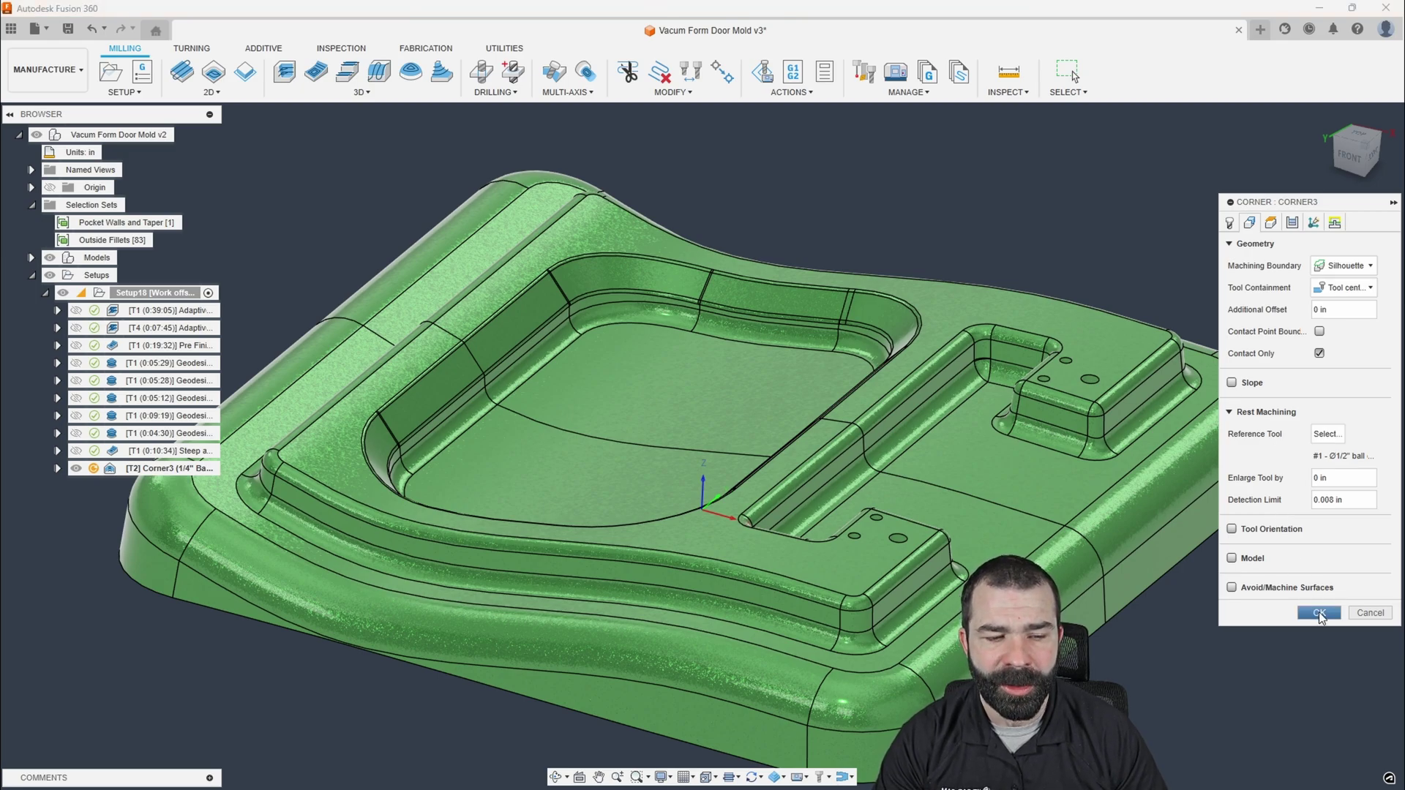
key(Return)
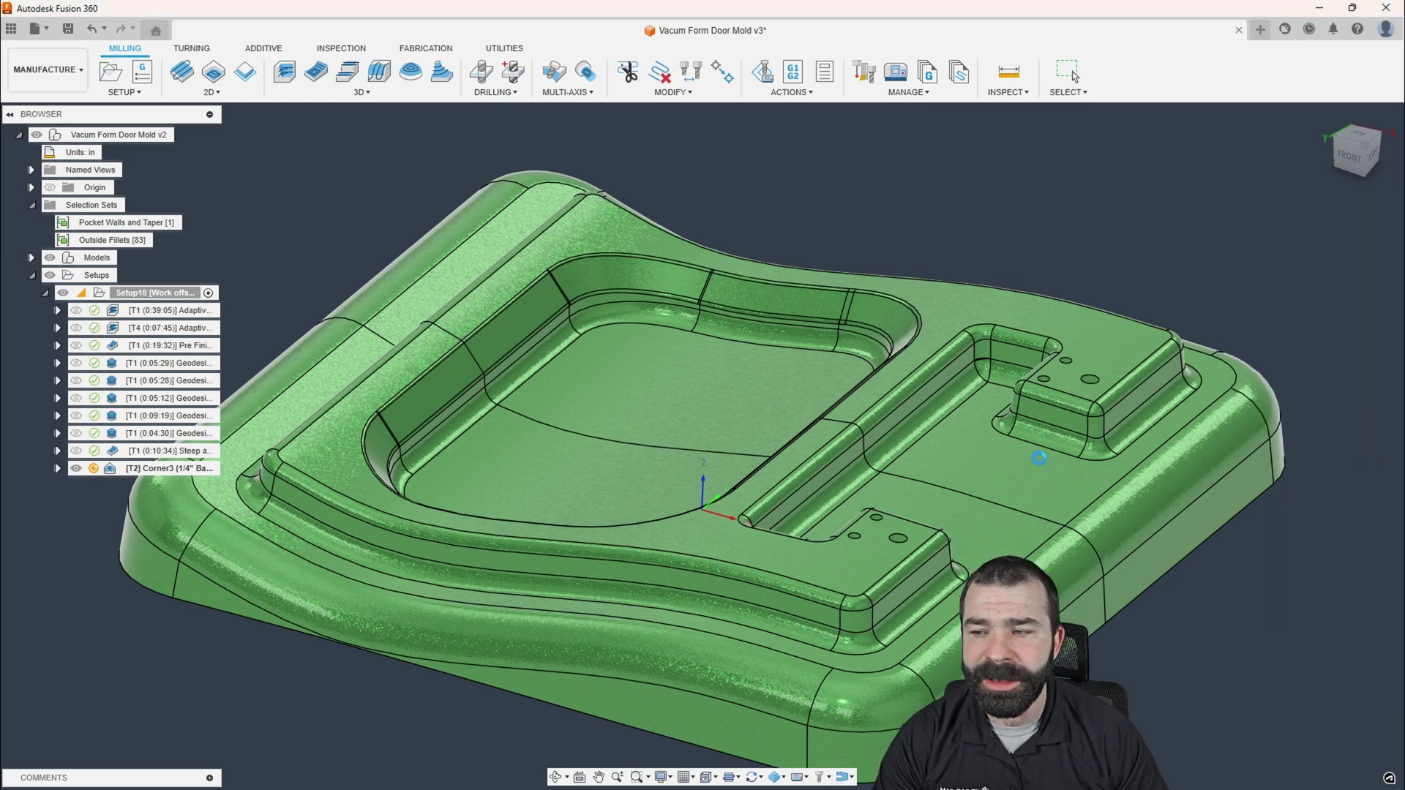
- Widen the Browser operation list so full operation names show
scroll(1046, 431, down, 3)
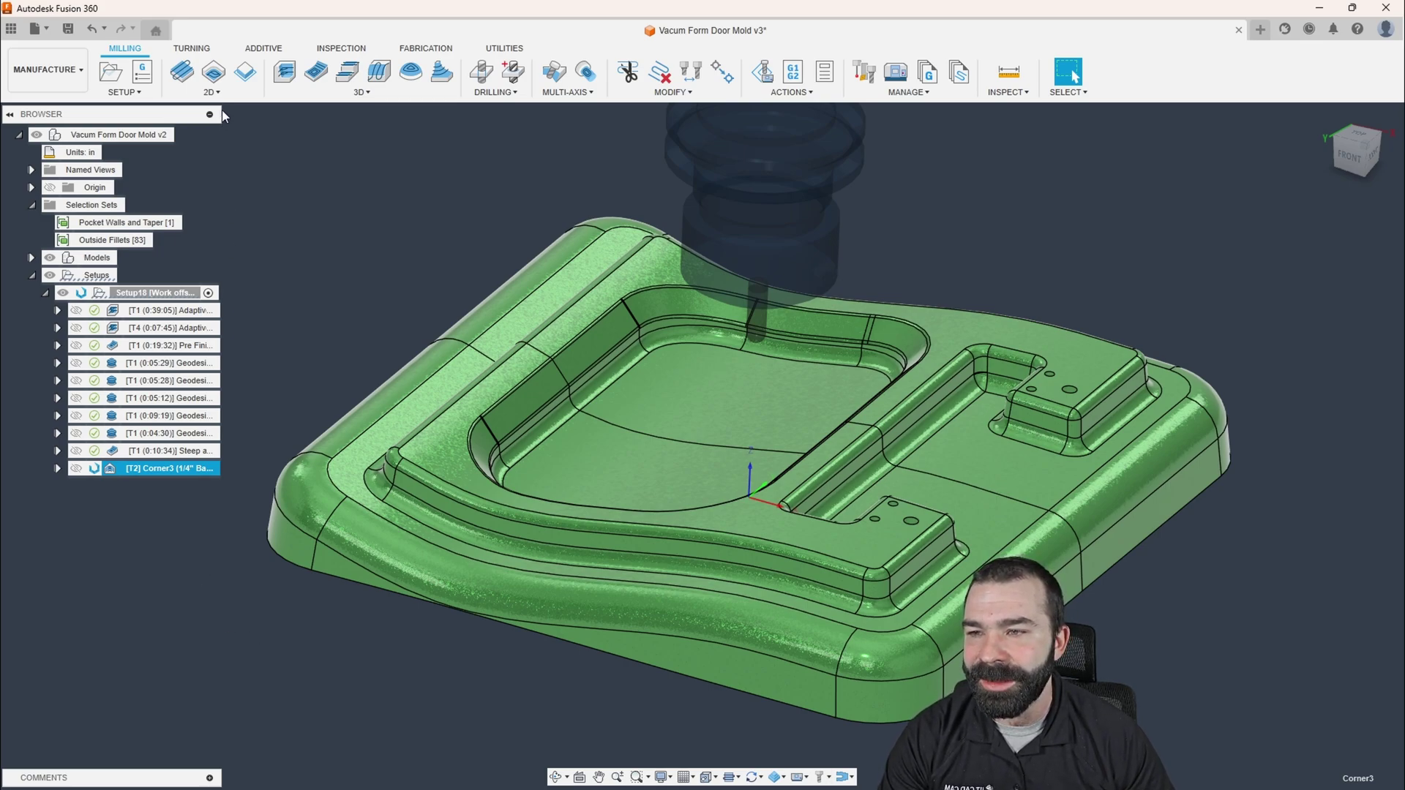
drag(223, 112, 366, 138)
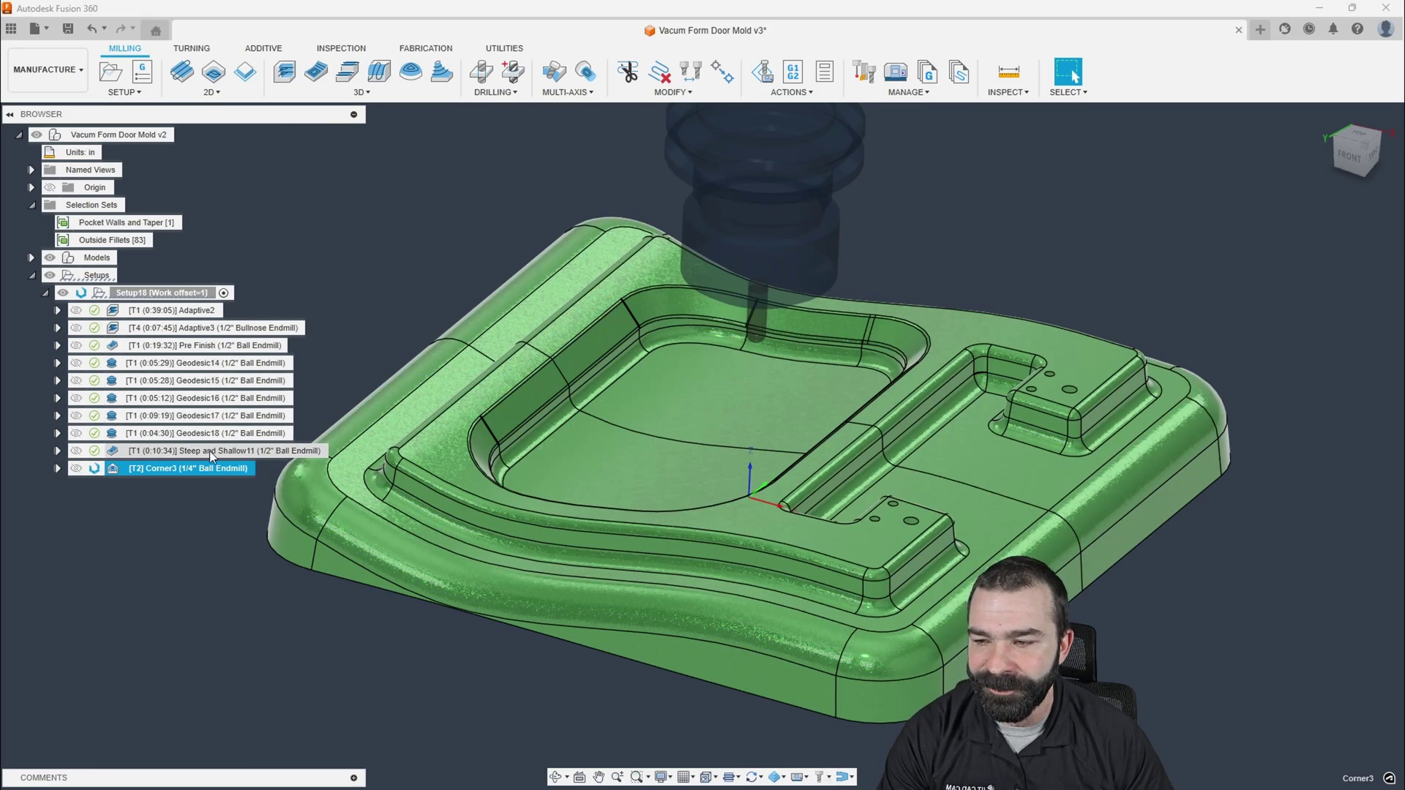
mouse_move(212, 457)
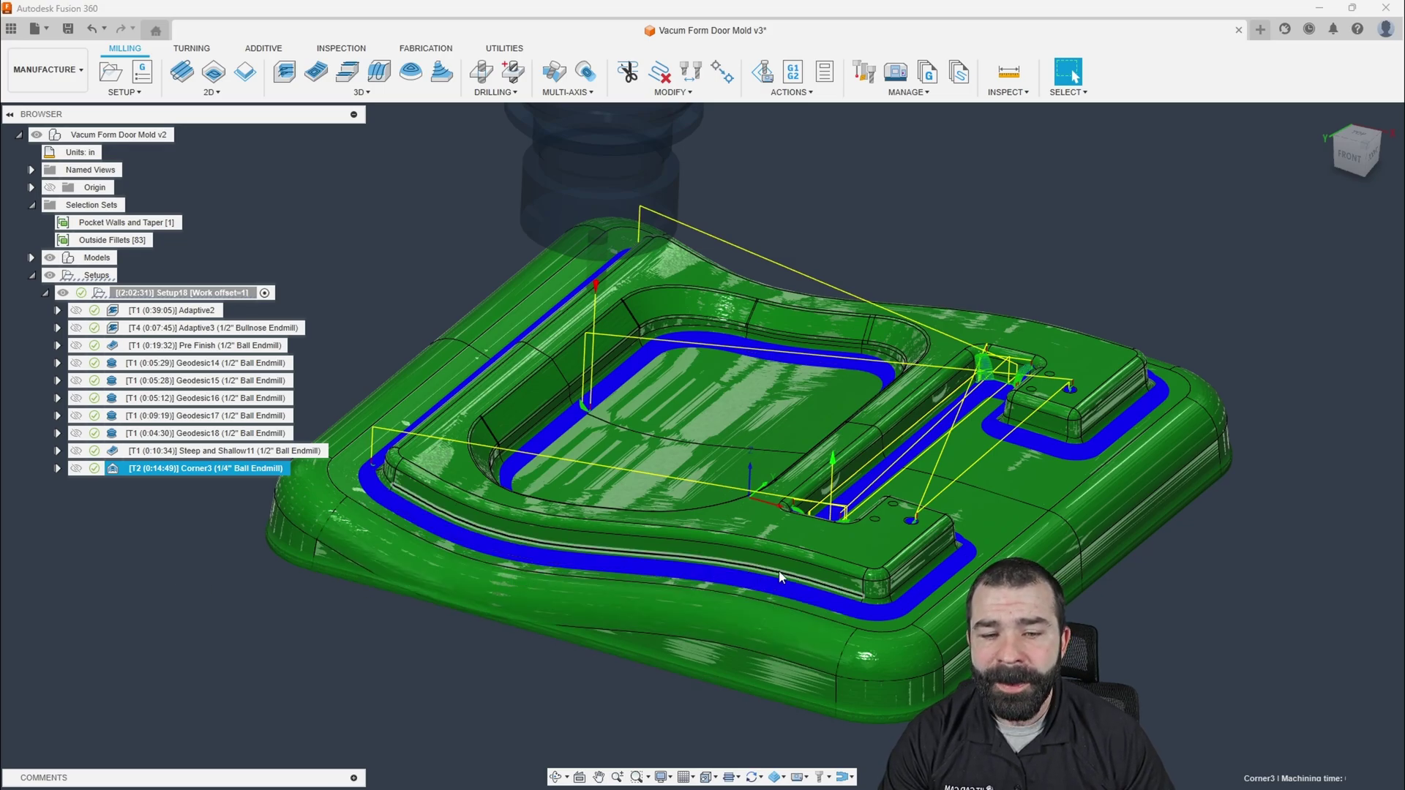
- Zoom in and out along the 0:14:49 Corner3 toolpath to inspect the mold's inside corners
scroll(924, 570, down, 1)
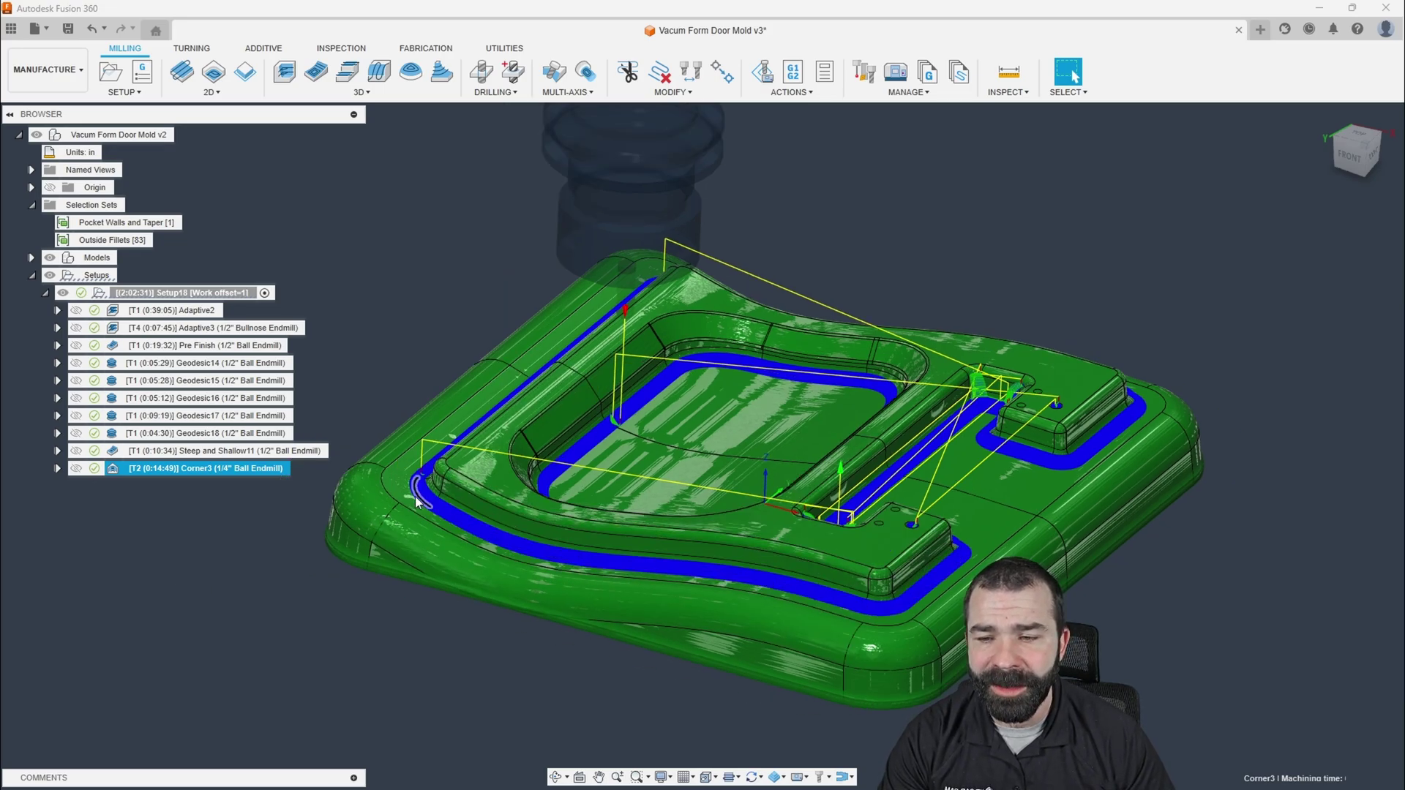
scroll(513, 505, up, 3)
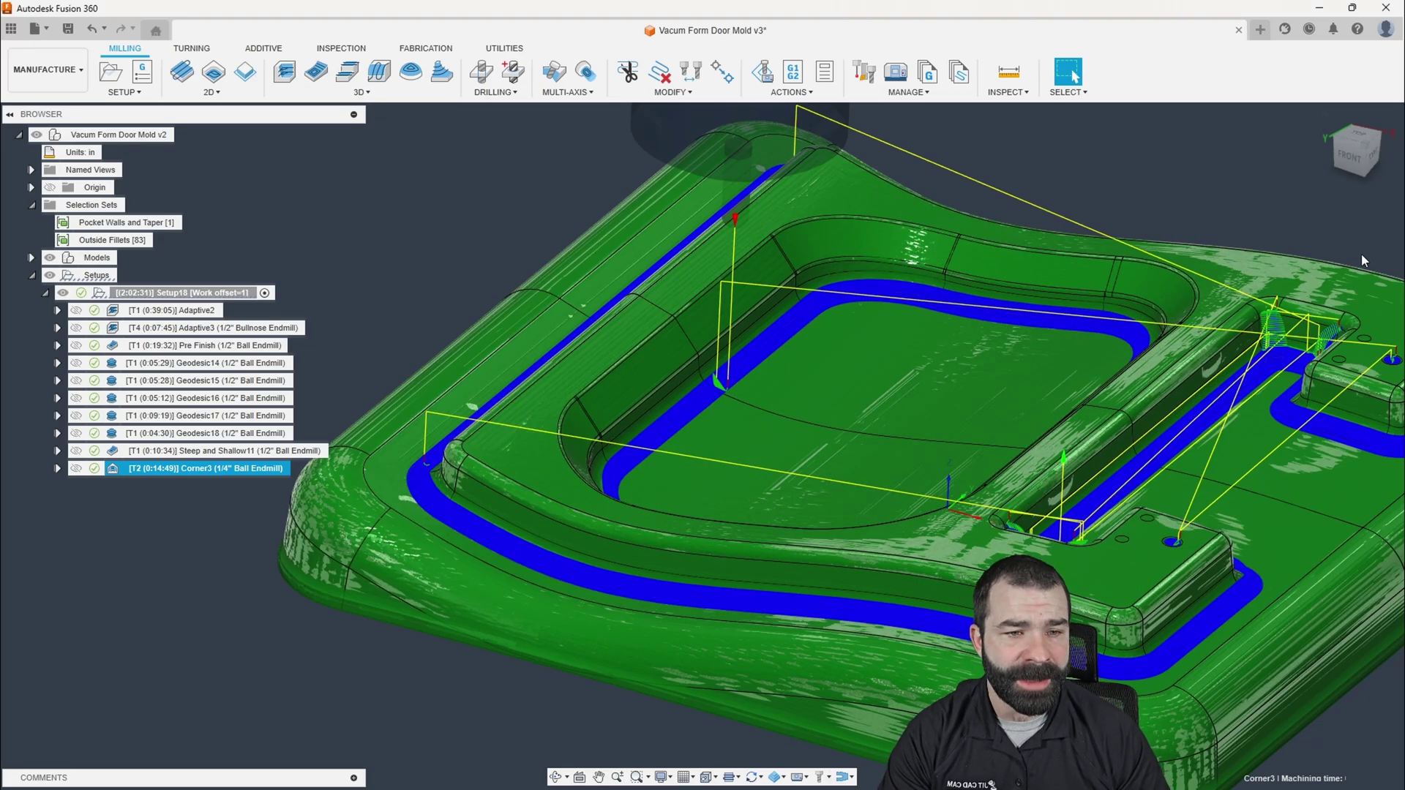
scroll(1249, 333, up, 10)
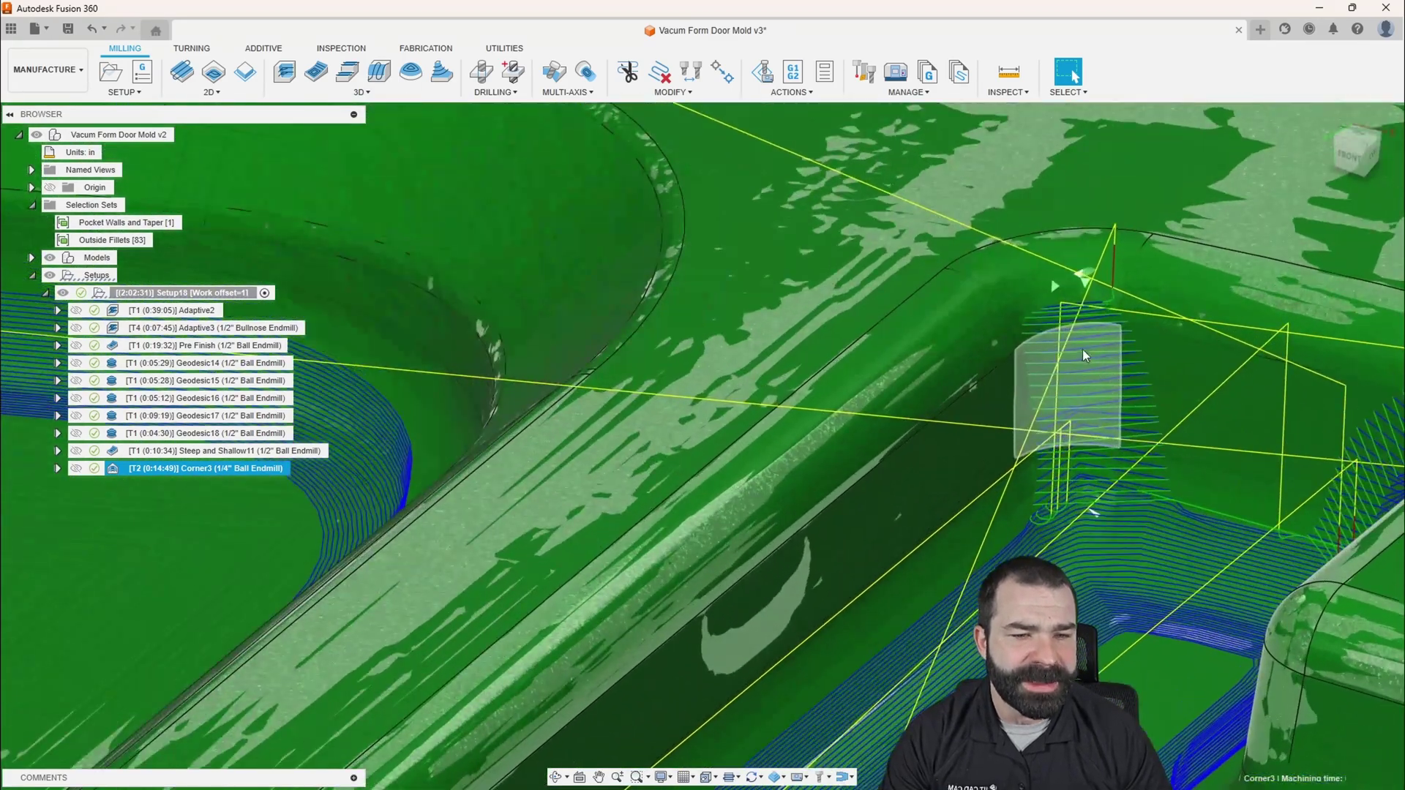
scroll(1073, 450, up, 3)
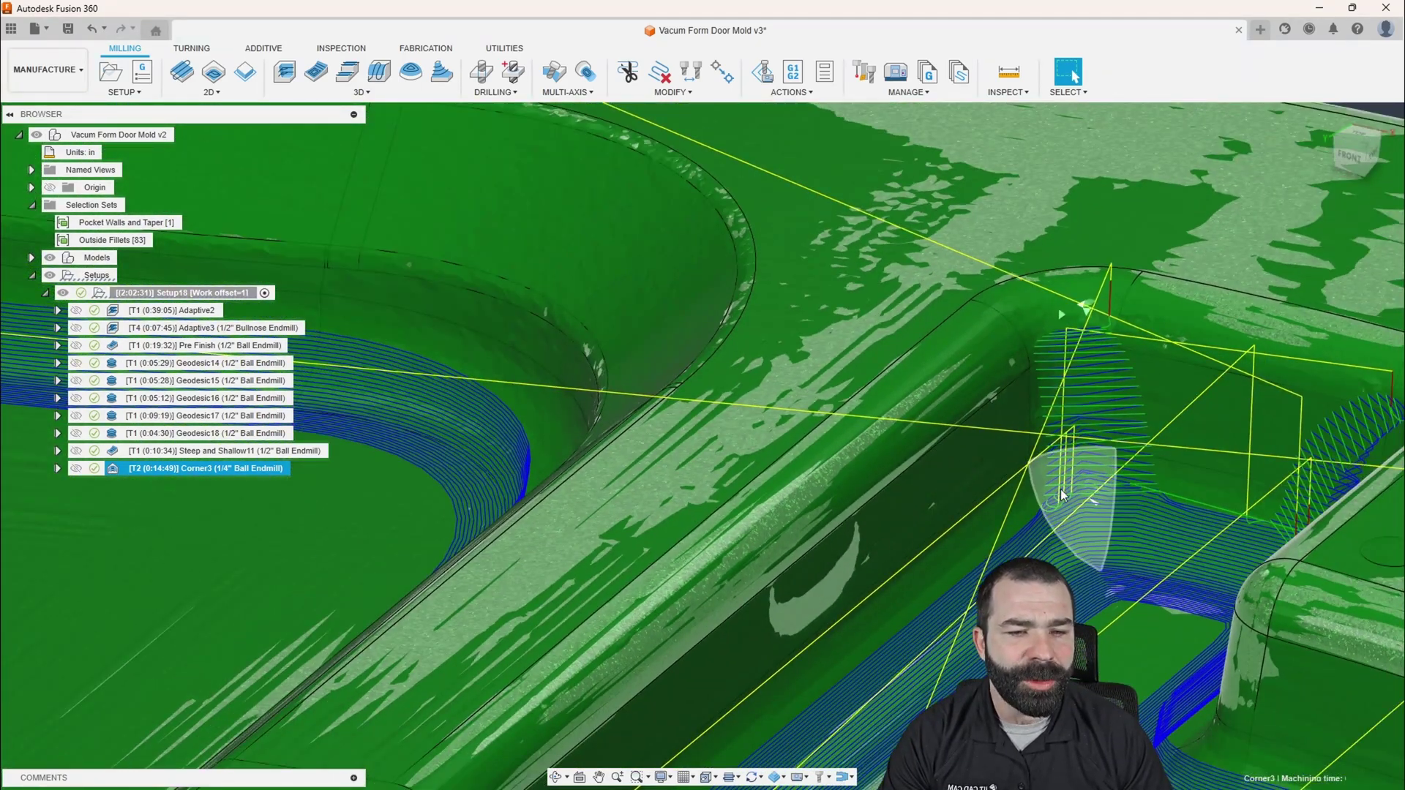
scroll(1066, 340, down, 2)
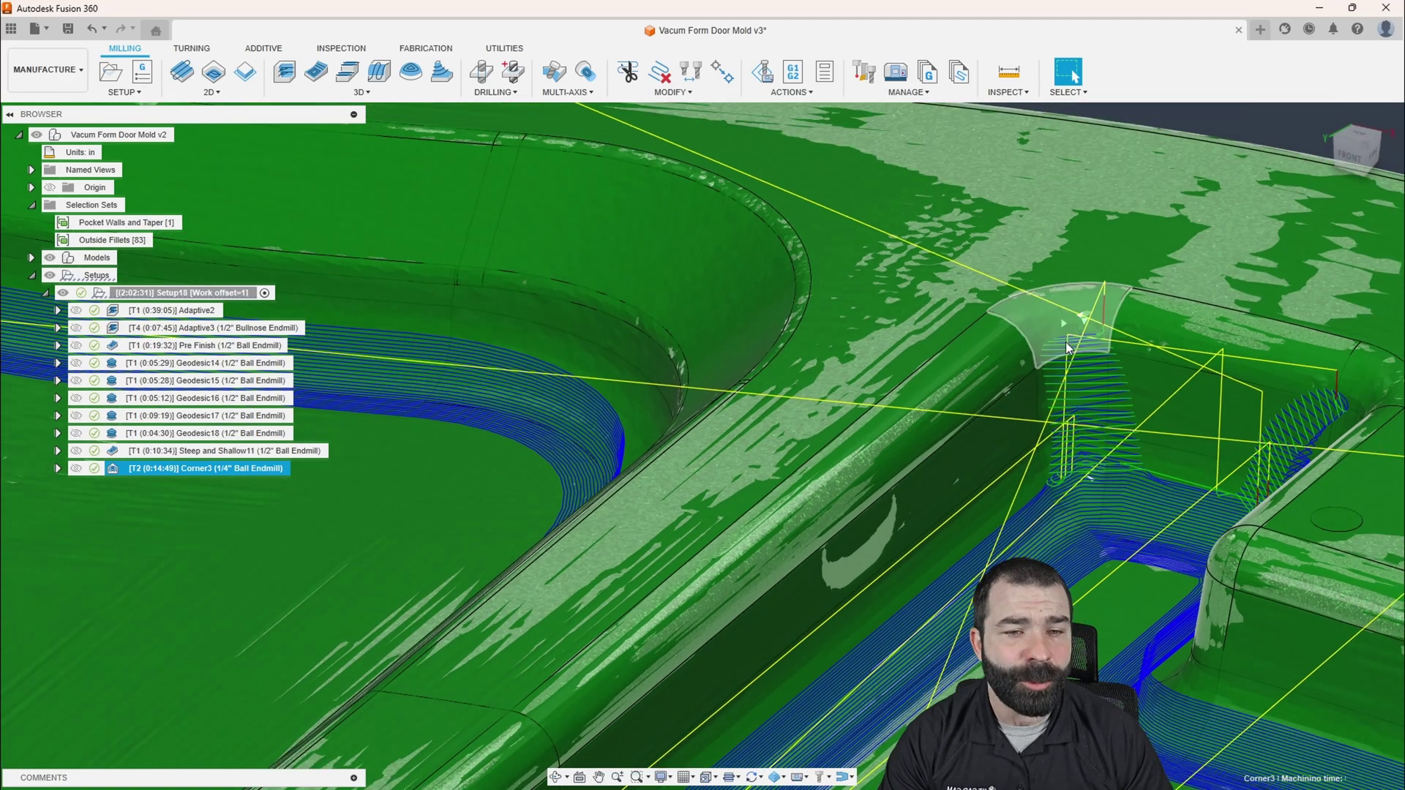
scroll(1095, 414, down, 8)
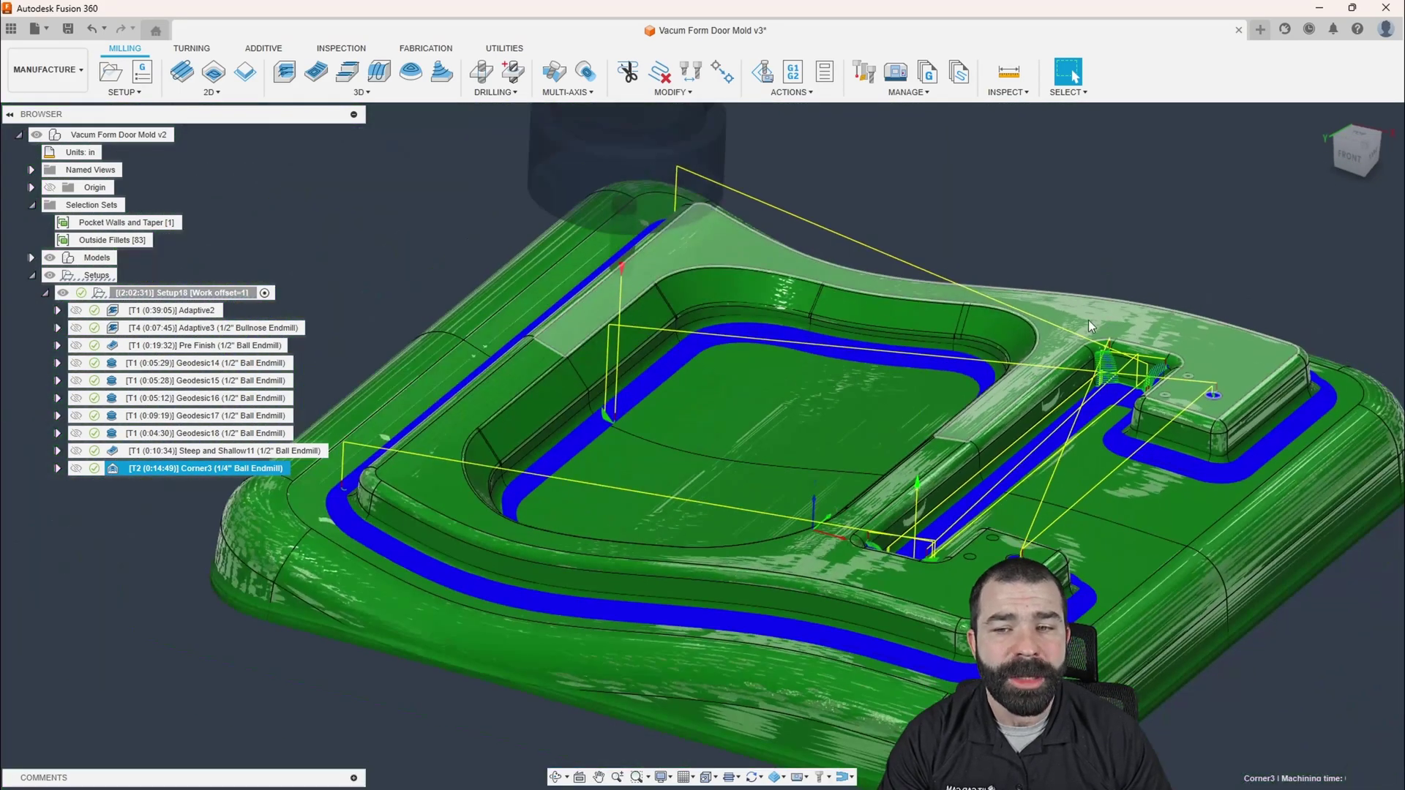
scroll(1026, 358, down, 2)
scroll(691, 314, down, 2)
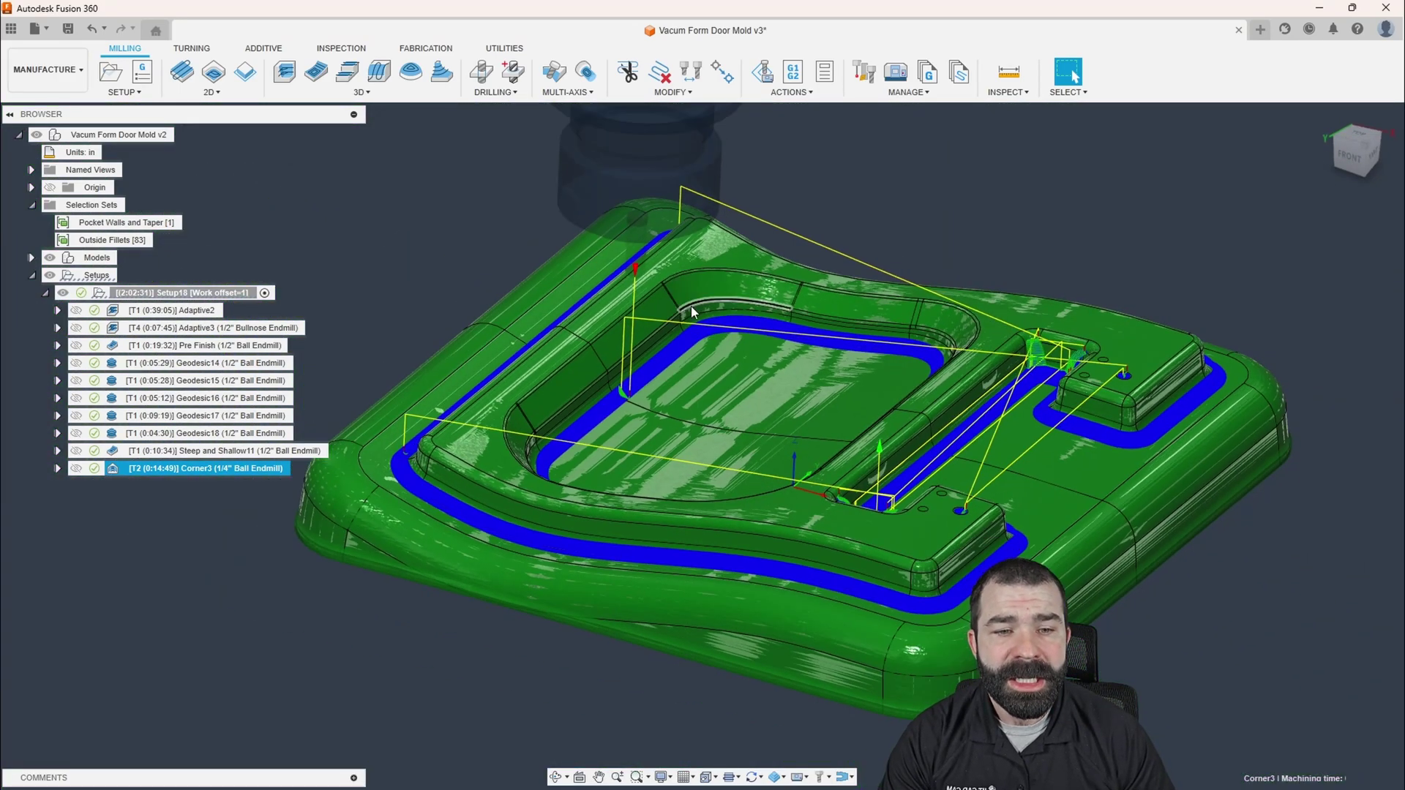